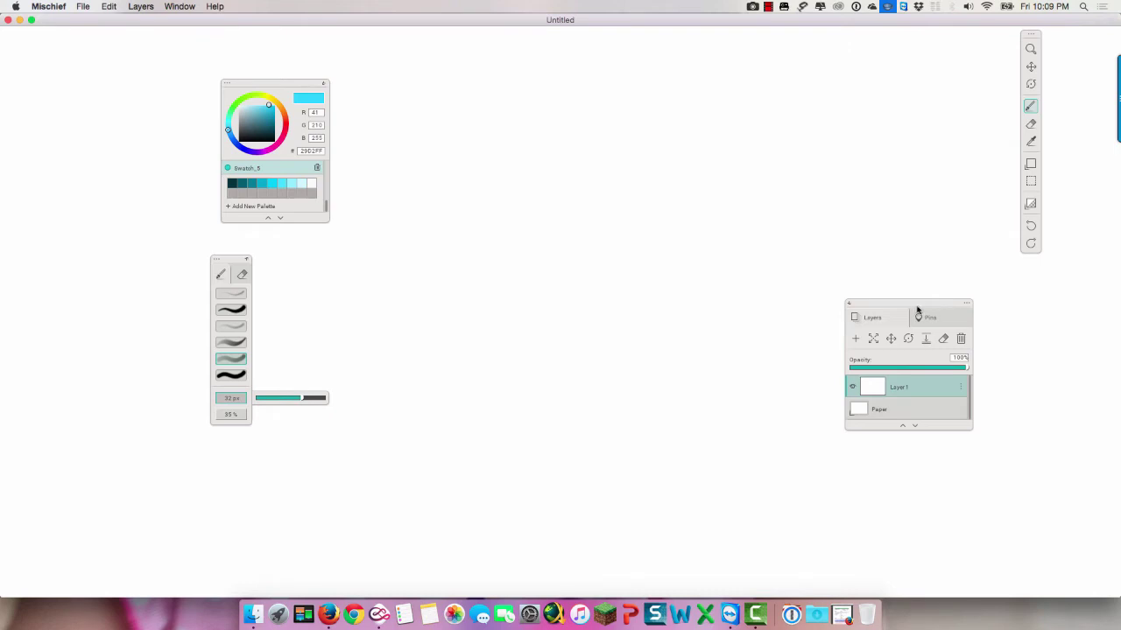
# Step: Reposition the Layers panel closer to the middle of the canvas
pyautogui.moveTo(919, 307); pyautogui.dragTo(898, 283)
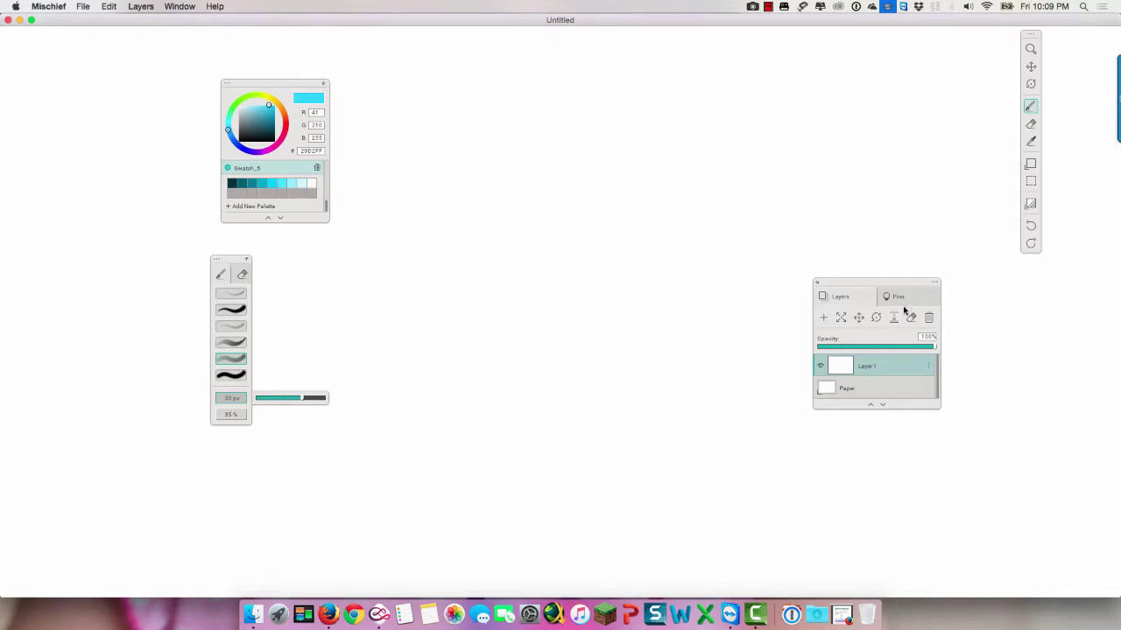
pyautogui.moveTo(898, 286); pyautogui.dragTo(879, 281)
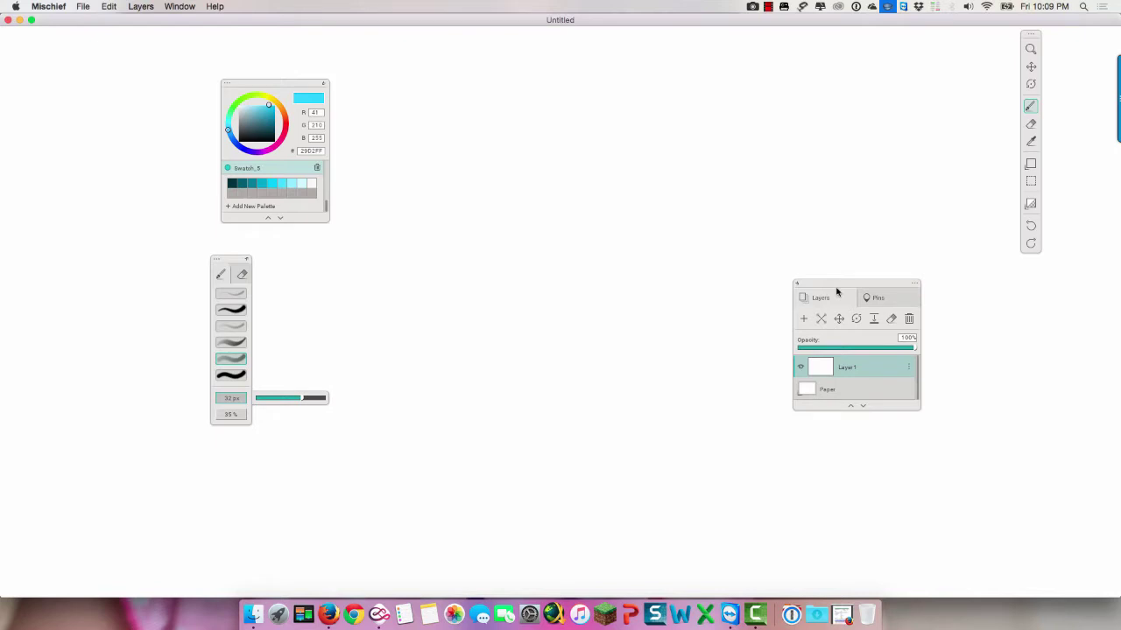
pyautogui.moveTo(876, 285); pyautogui.dragTo(699, 231)
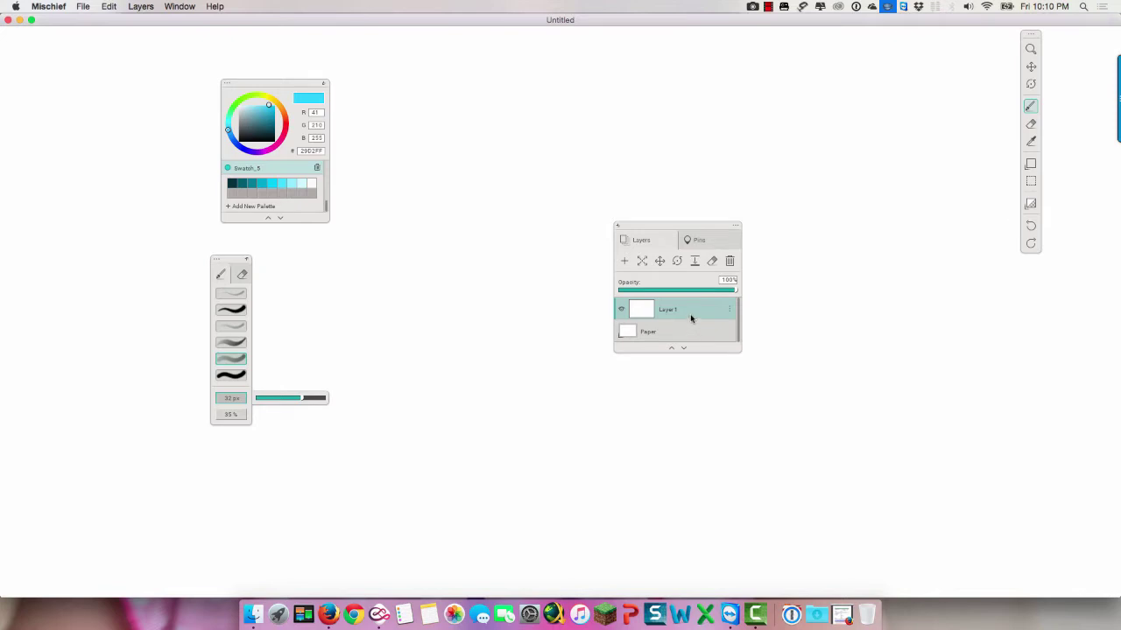
pyautogui.moveTo(688, 240); pyautogui.dragTo(693, 239)
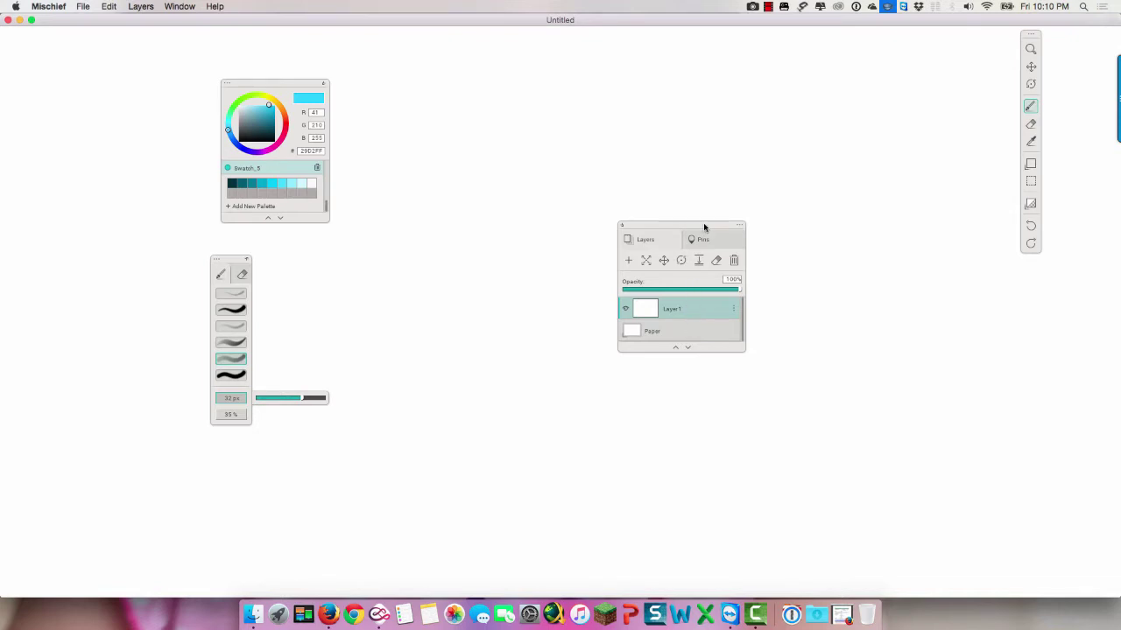
pyautogui.moveTo(703, 227); pyautogui.dragTo(797, 249)
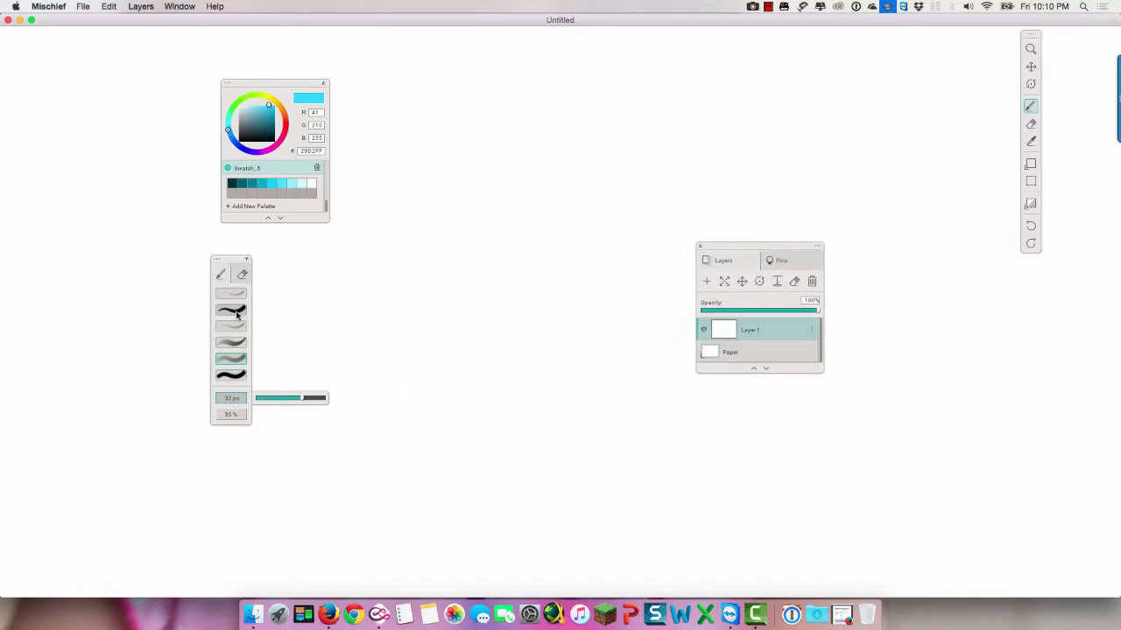
# Step: Choose the solid tapered brush, then place the brush panel mid-canvas and expand it to show its full settings
pyautogui.click(232, 312)
pyautogui.moveTo(244, 262); pyautogui.dragTo(541, 199)
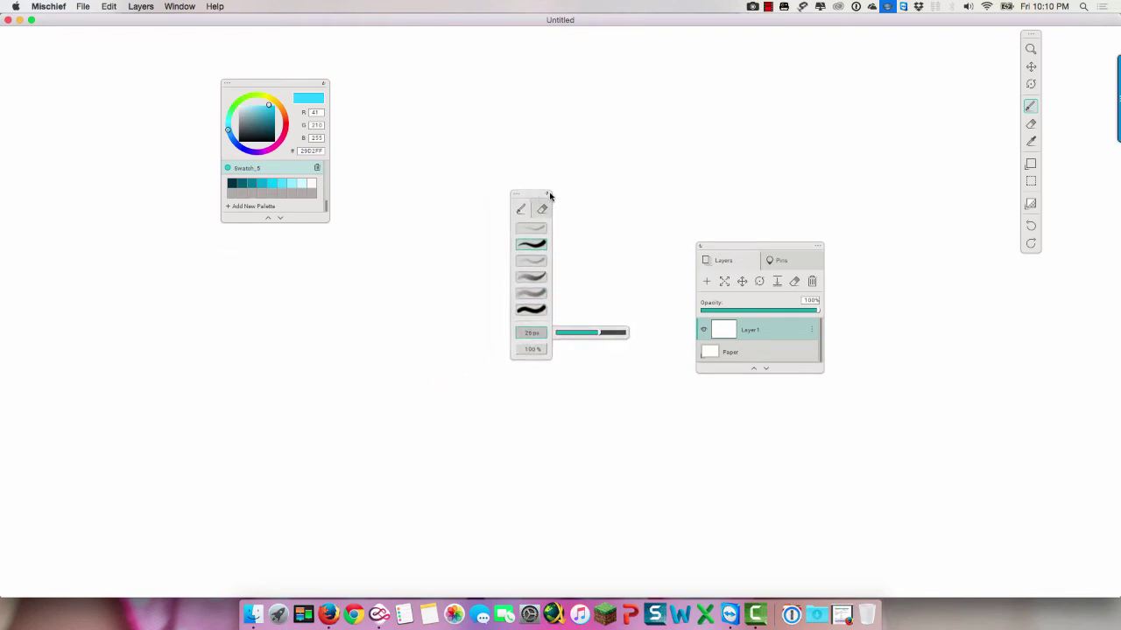
pyautogui.click(550, 193)
pyautogui.moveTo(589, 120); pyautogui.dragTo(565, 131)
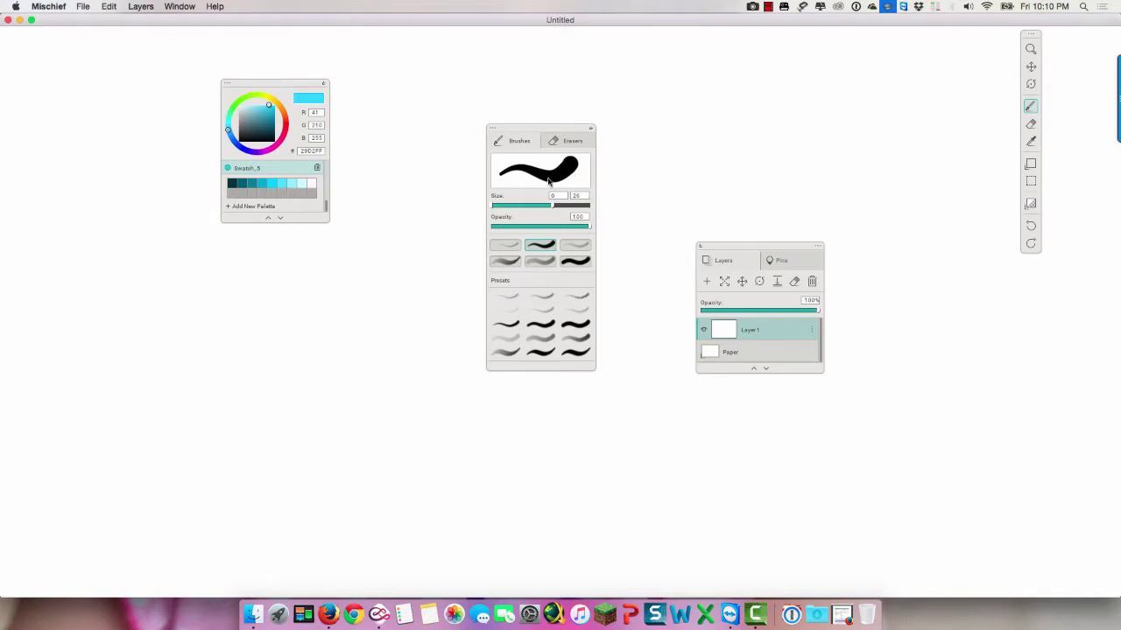
# Step: Set the solid brush's maximum size to 17 and scribble light blue strokes in the area beside the brush panel
pyautogui.moveTo(552, 206)
pyautogui.mouseDown()
pyautogui.moveTo(585, 207)
pyautogui.moveTo(543, 208)
pyautogui.mouseUp()
pyautogui.moveTo(618, 213)
pyautogui.mouseDown()
pyautogui.moveTo(767, 128)
pyautogui.moveTo(678, 168)
pyautogui.moveTo(764, 130)
pyautogui.moveTo(810, 128)
pyautogui.mouseUp()
pyautogui.moveTo(616, 239)
pyautogui.mouseDown()
pyautogui.moveTo(807, 147)
pyautogui.moveTo(719, 188)
pyautogui.moveTo(735, 207)
pyautogui.moveTo(693, 287)
pyautogui.moveTo(632, 336)
pyautogui.mouseUp()
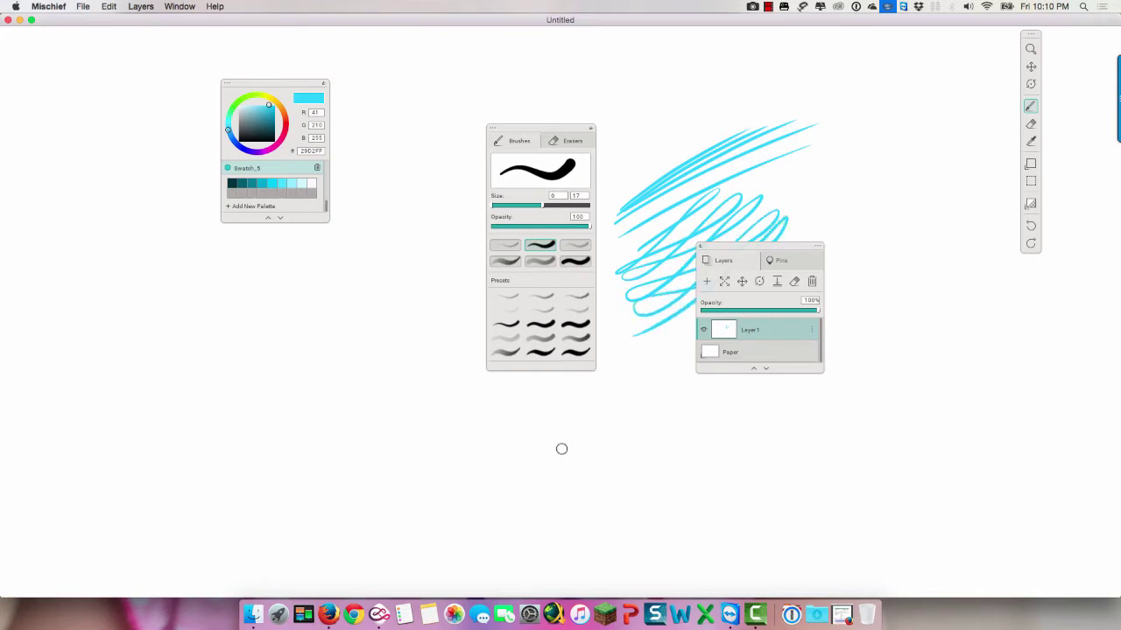
# Step: Paint a large filled block in dark teal #01303A using the solid brush at maximum size 90 and full opacity
pyautogui.click(549, 267)
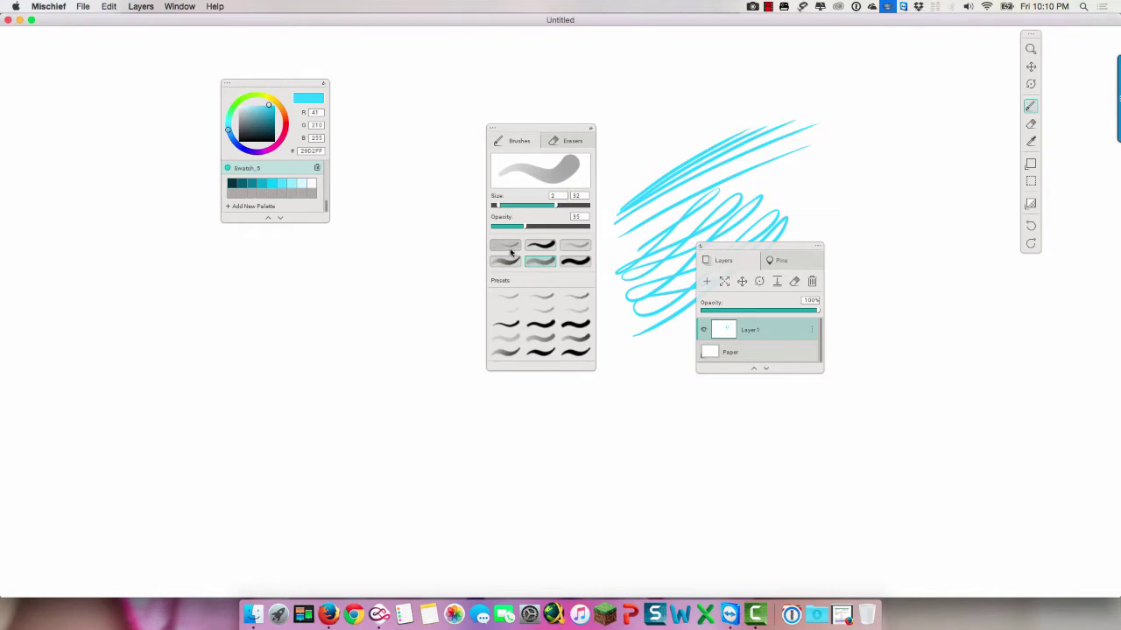
pyautogui.moveTo(524, 227)
pyautogui.mouseDown()
pyautogui.moveTo(571, 226)
pyautogui.moveTo(517, 235)
pyautogui.moveTo(578, 230)
pyautogui.moveTo(514, 236)
pyautogui.moveTo(525, 240)
pyautogui.mouseUp()
pyautogui.click(231, 183)
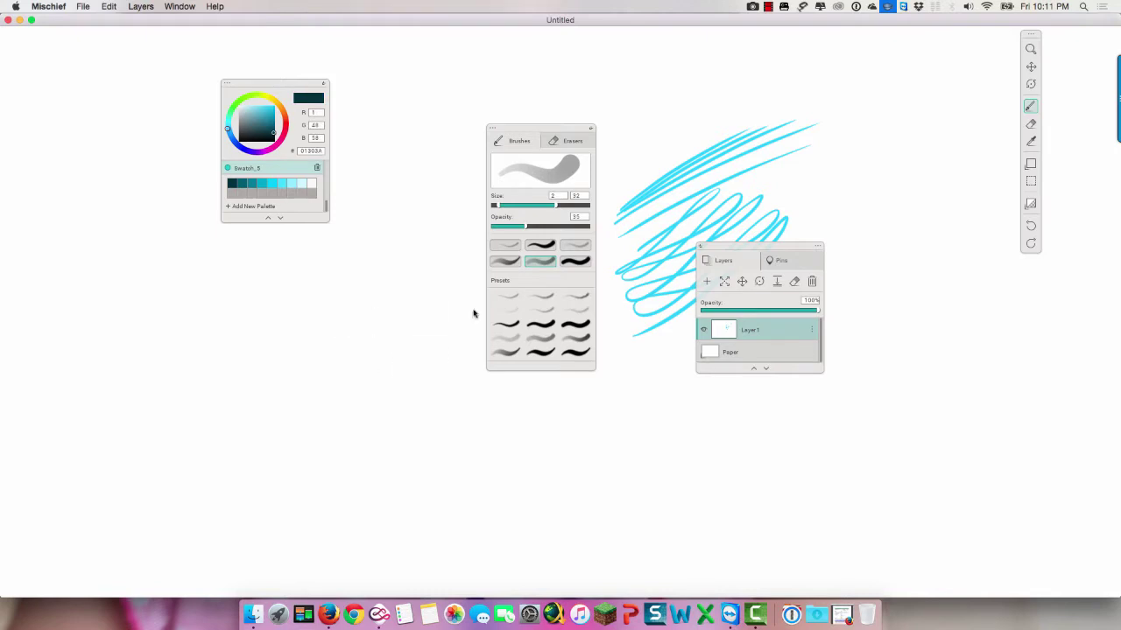
pyautogui.click(540, 245)
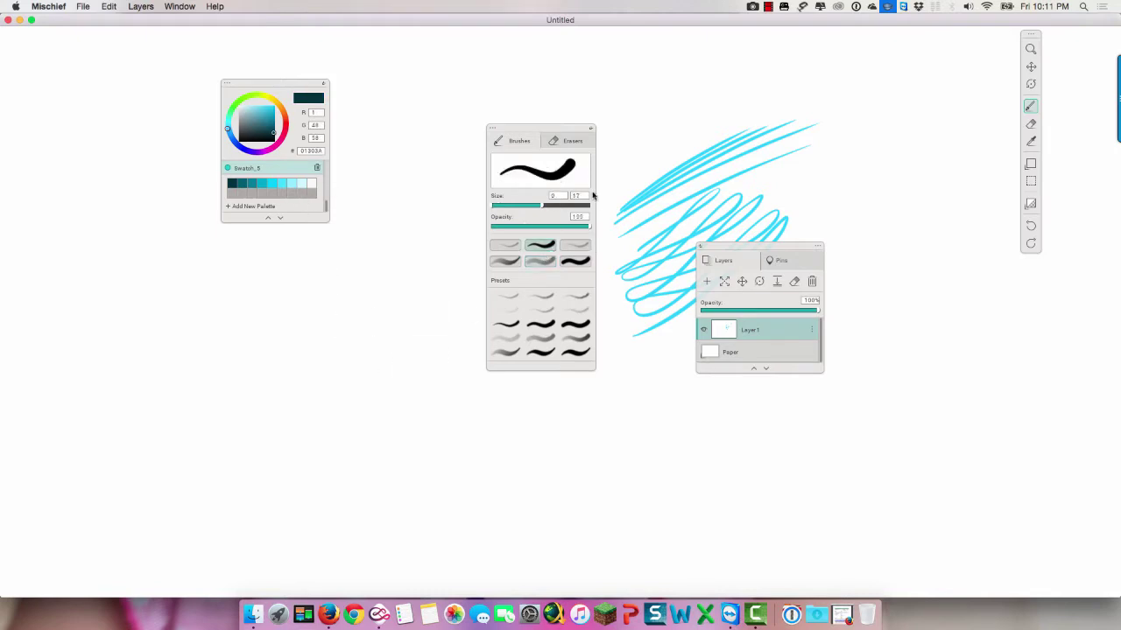
pyautogui.moveTo(561, 212); pyautogui.dragTo(588, 207)
pyautogui.moveTo(350, 331)
pyautogui.mouseDown()
pyautogui.moveTo(389, 286)
pyautogui.moveTo(422, 270)
pyautogui.moveTo(414, 312)
pyautogui.moveTo(473, 293)
pyautogui.moveTo(493, 306)
pyautogui.moveTo(439, 232)
pyautogui.moveTo(447, 173)
pyautogui.moveTo(470, 301)
pyautogui.moveTo(425, 378)
pyautogui.moveTo(473, 190)
pyautogui.moveTo(400, 260)
pyautogui.mouseUp()
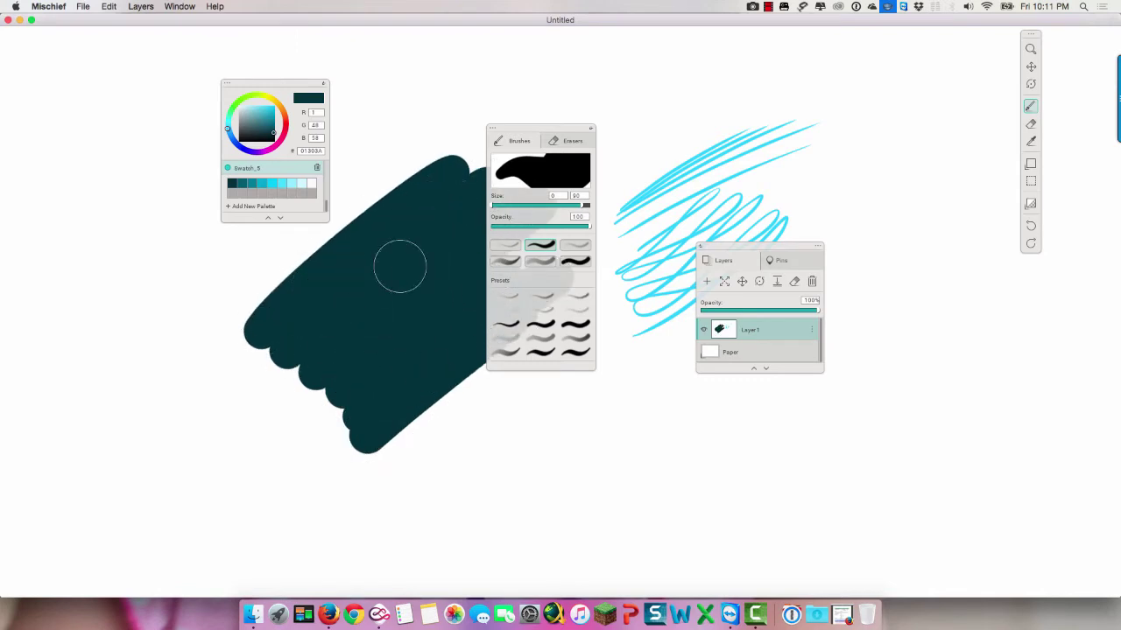
# Step: Build up soft #007E98 highlights on the dark block with the 35% opacity brush at maximum size 76, then brighten the curved one with #00A7CA
pyautogui.click(546, 264)
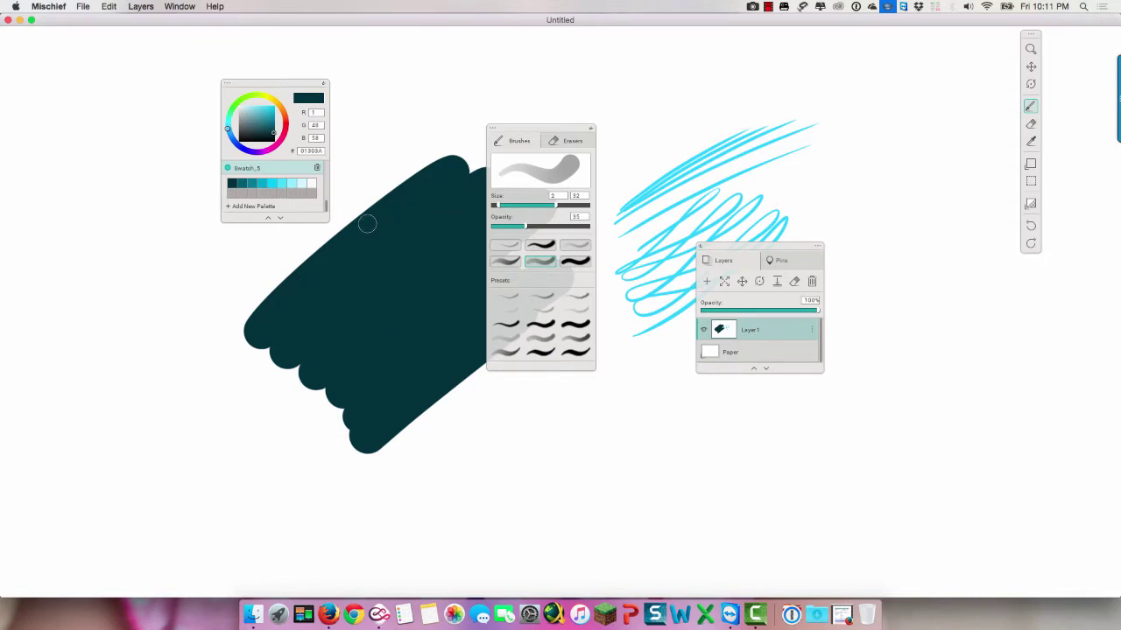
pyautogui.click(251, 183)
pyautogui.moveTo(555, 205); pyautogui.dragTo(579, 211)
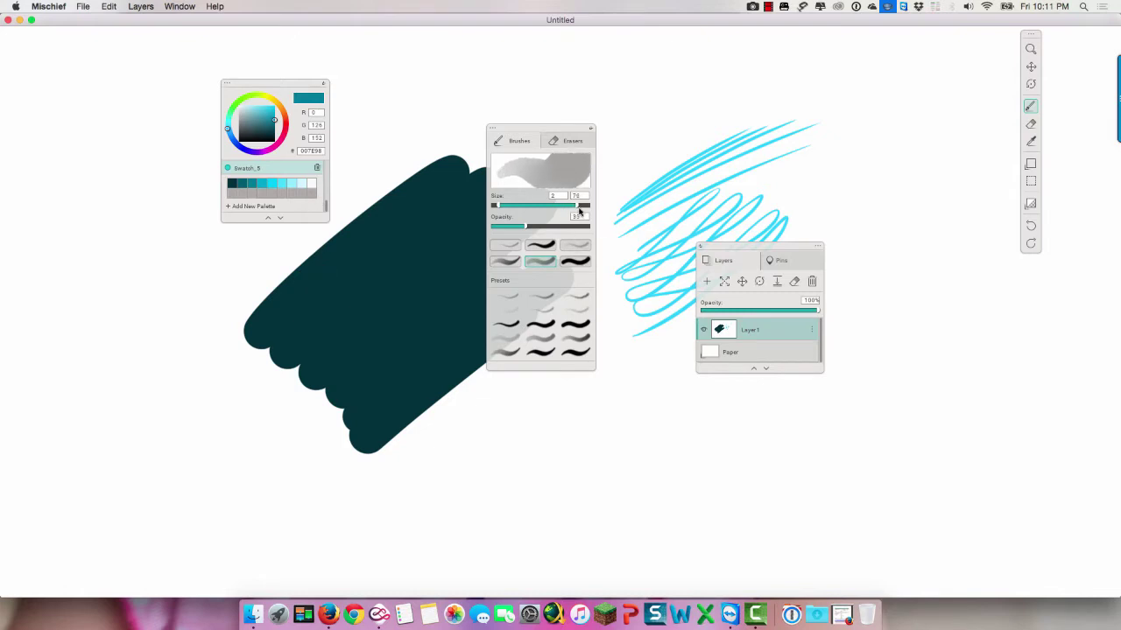
pyautogui.moveTo(318, 318); pyautogui.dragTo(444, 206)
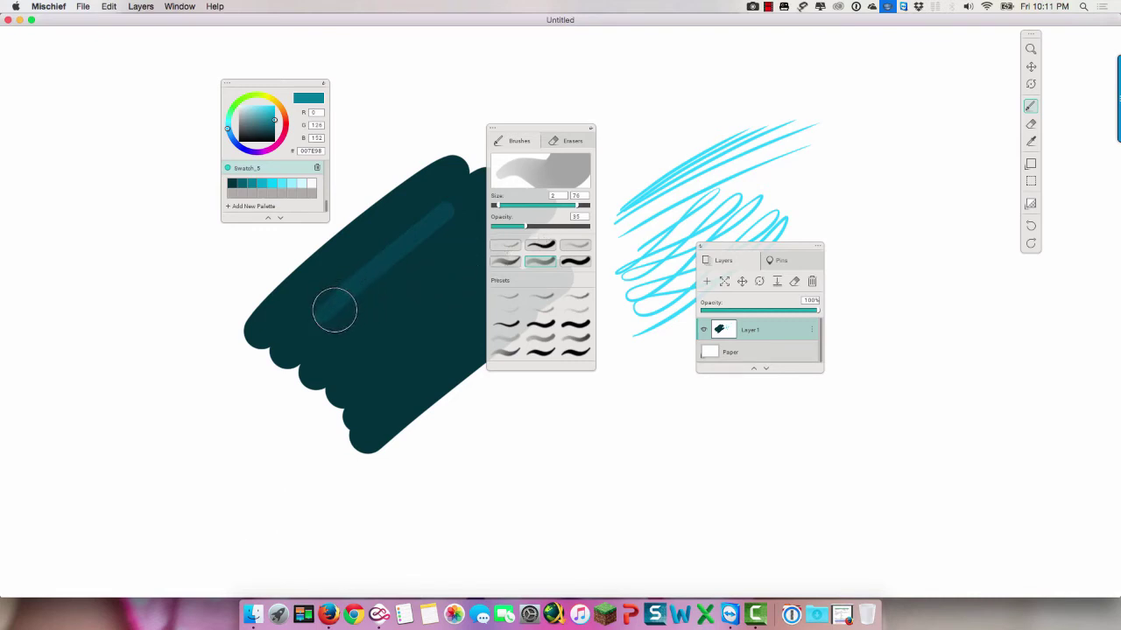
pyautogui.moveTo(325, 318)
pyautogui.mouseDown()
pyautogui.moveTo(449, 217)
pyautogui.moveTo(334, 311)
pyautogui.moveTo(446, 217)
pyautogui.moveTo(336, 311)
pyautogui.moveTo(443, 221)
pyautogui.moveTo(337, 312)
pyautogui.moveTo(434, 232)
pyautogui.moveTo(349, 307)
pyautogui.moveTo(425, 233)
pyautogui.mouseUp()
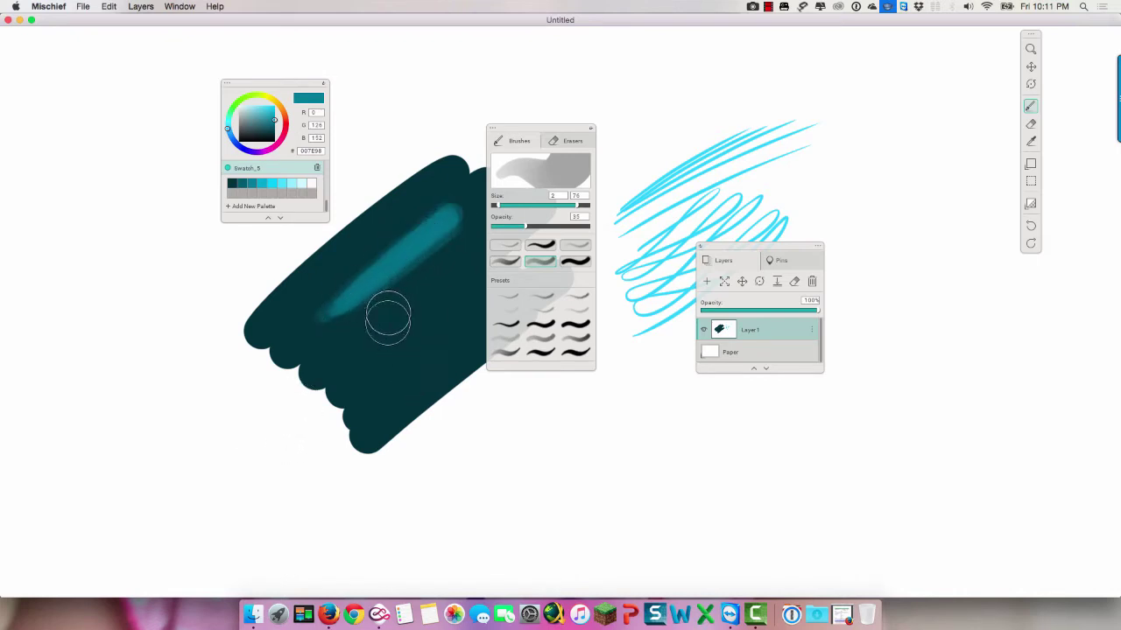
pyautogui.moveTo(400, 301)
pyautogui.mouseDown()
pyautogui.moveTo(394, 399)
pyautogui.moveTo(406, 302)
pyautogui.moveTo(388, 378)
pyautogui.moveTo(417, 306)
pyautogui.moveTo(408, 401)
pyautogui.moveTo(411, 313)
pyautogui.moveTo(422, 389)
pyautogui.moveTo(416, 309)
pyautogui.moveTo(436, 363)
pyautogui.moveTo(410, 349)
pyautogui.moveTo(414, 305)
pyautogui.moveTo(418, 348)
pyautogui.moveTo(397, 309)
pyautogui.mouseUp()
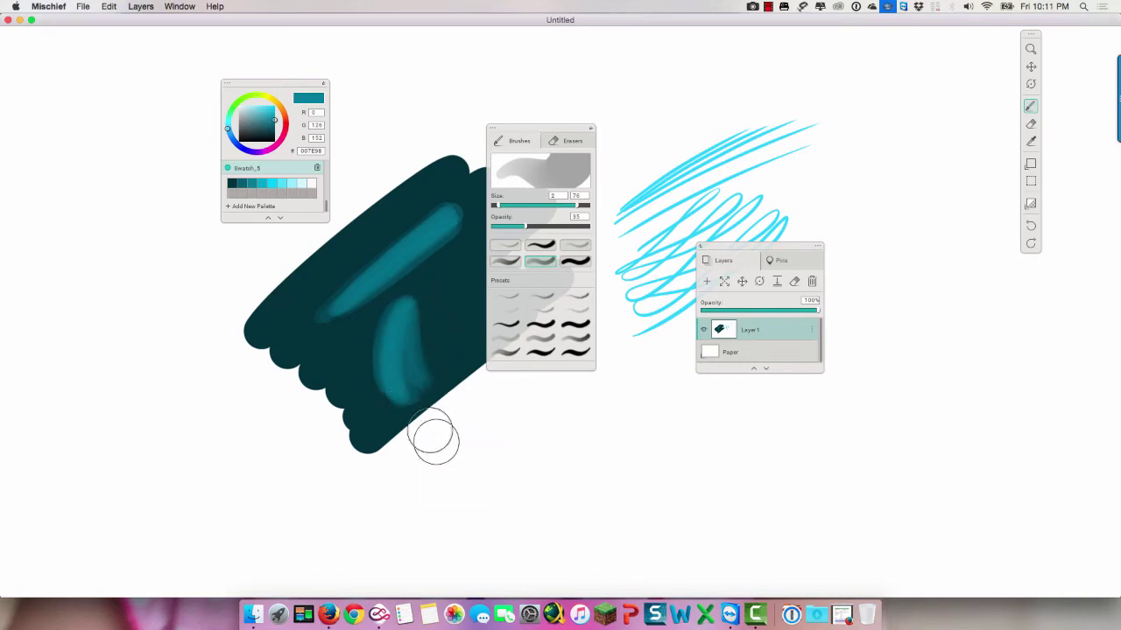
pyautogui.click(267, 182)
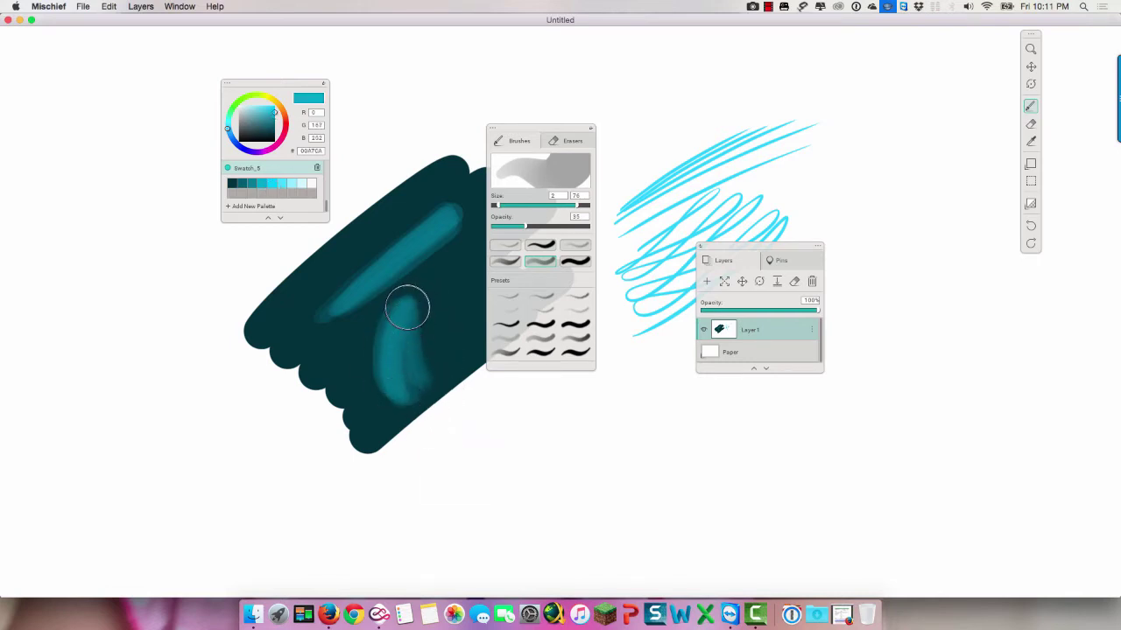
pyautogui.moveTo(405, 306)
pyautogui.mouseDown()
pyautogui.moveTo(392, 381)
pyautogui.moveTo(402, 311)
pyautogui.moveTo(420, 369)
pyautogui.moveTo(394, 335)
pyautogui.moveTo(415, 335)
pyautogui.moveTo(412, 385)
pyautogui.moveTo(401, 320)
pyautogui.moveTo(413, 318)
pyautogui.moveTo(426, 366)
pyautogui.moveTo(417, 379)
pyautogui.moveTo(406, 315)
pyautogui.moveTo(404, 390)
pyautogui.moveTo(402, 321)
pyautogui.mouseUp()
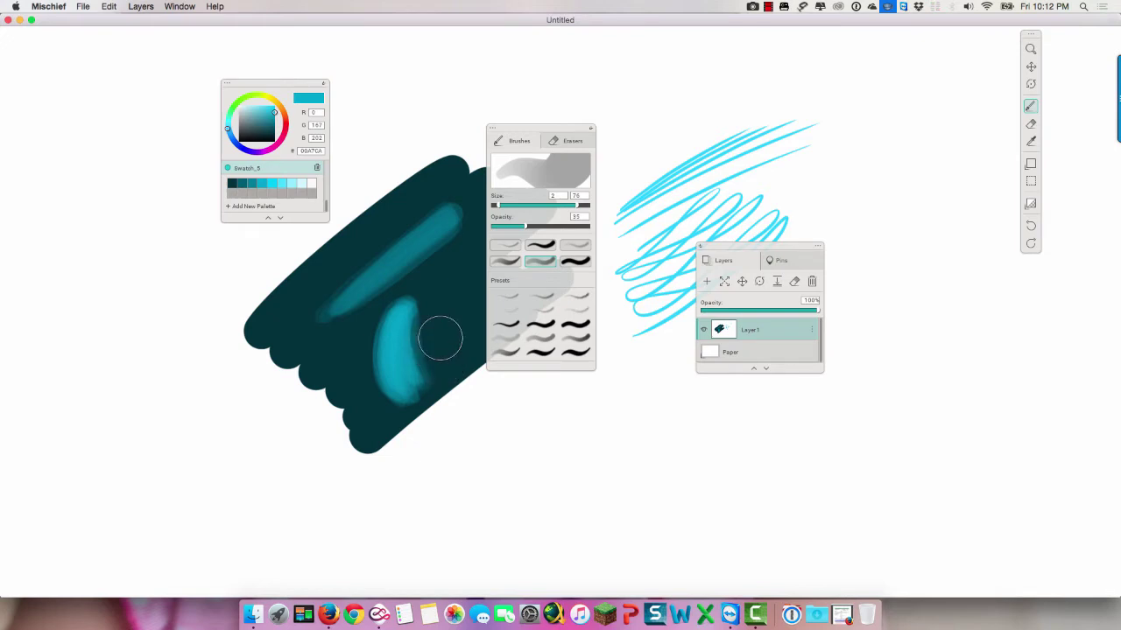
# Step: Compare the eraser presets, then erase a thin hard-edged line across the upper highlight with the first preset at size 21
pyautogui.click(1030, 123)
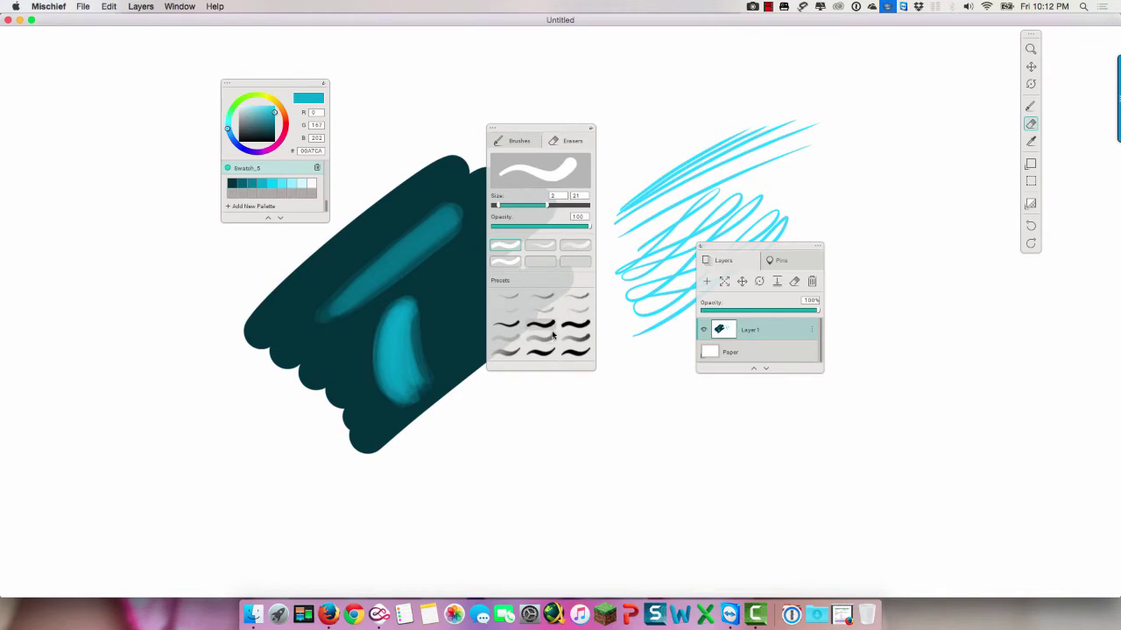
pyautogui.click(541, 246)
pyautogui.click(581, 248)
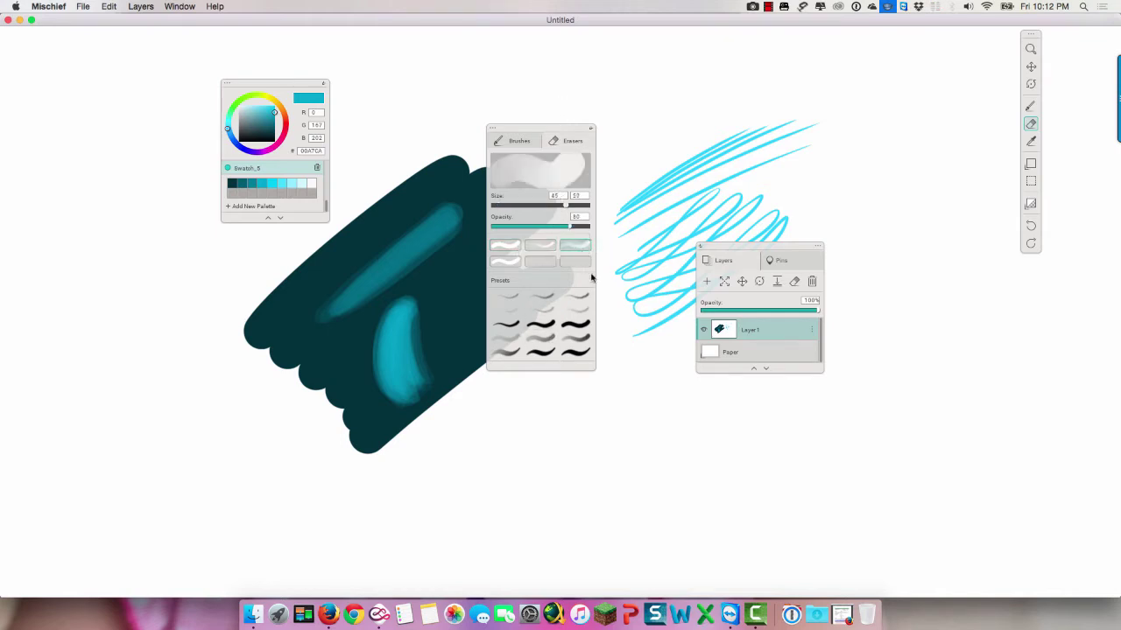
pyautogui.click(512, 248)
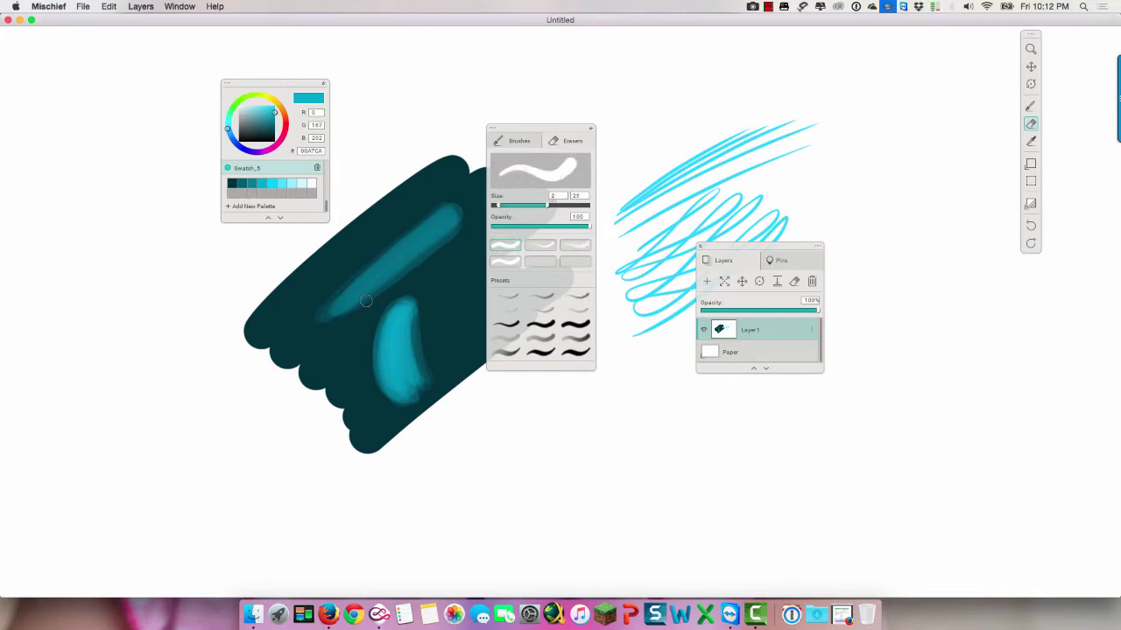
pyautogui.moveTo(359, 313); pyautogui.dragTo(430, 177)
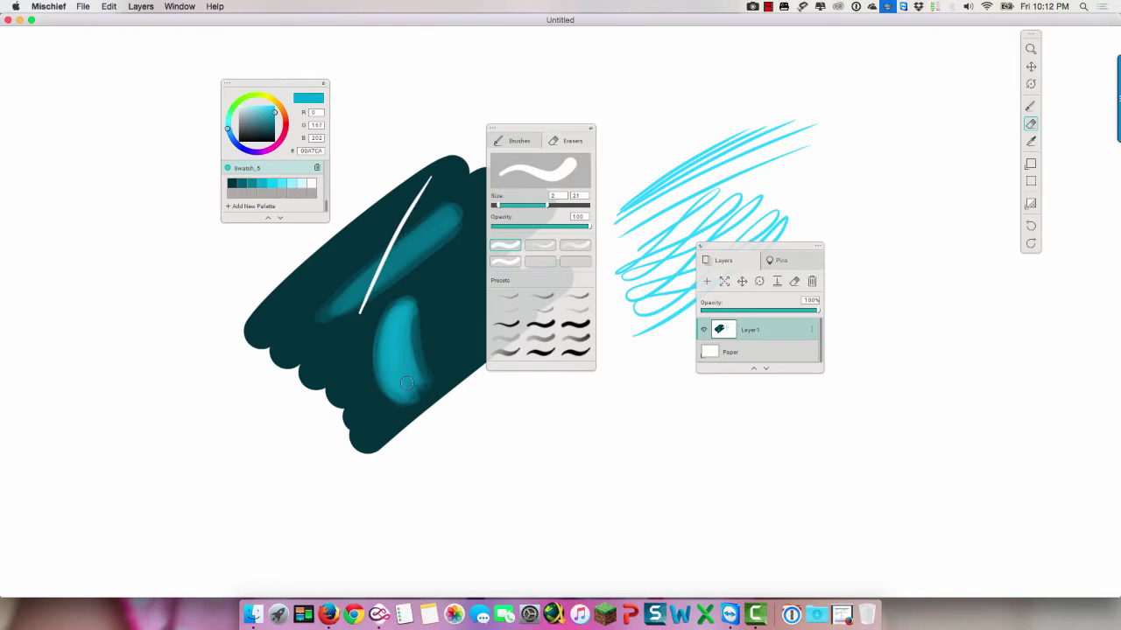
# Step: Erase overlapping soft streaks through the upper highlight with the second eraser preset, and return to the first preset
pyautogui.click(540, 245)
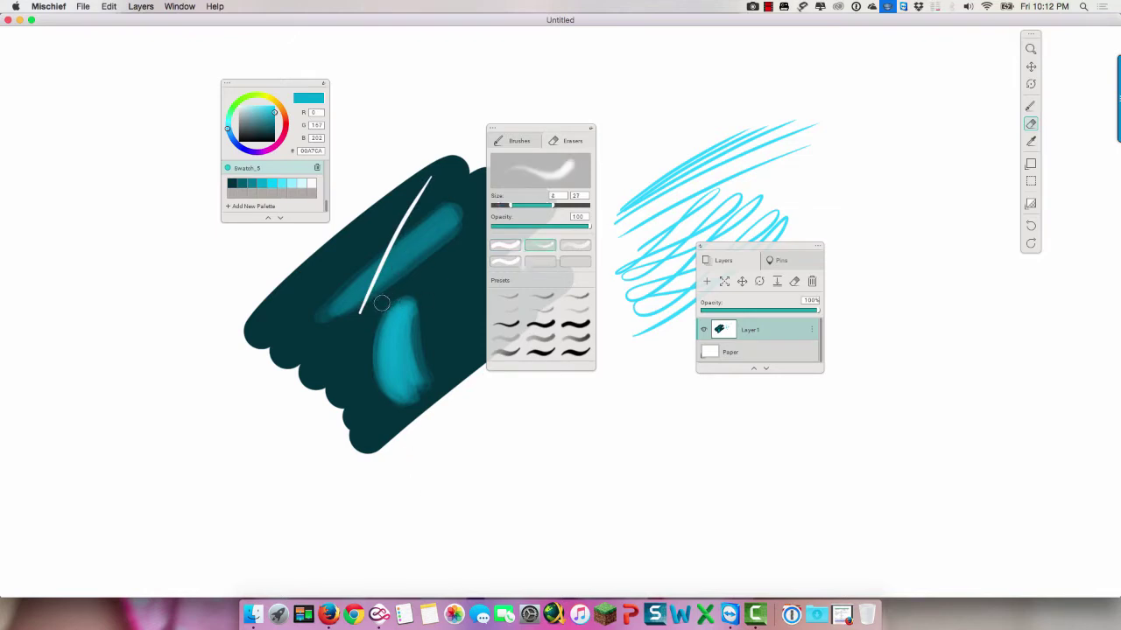
pyautogui.moveTo(383, 300); pyautogui.dragTo(451, 181)
pyautogui.moveTo(403, 272); pyautogui.dragTo(437, 224)
pyautogui.moveTo(413, 248)
pyautogui.mouseDown()
pyautogui.moveTo(407, 258)
pyautogui.moveTo(427, 220)
pyautogui.mouseUp()
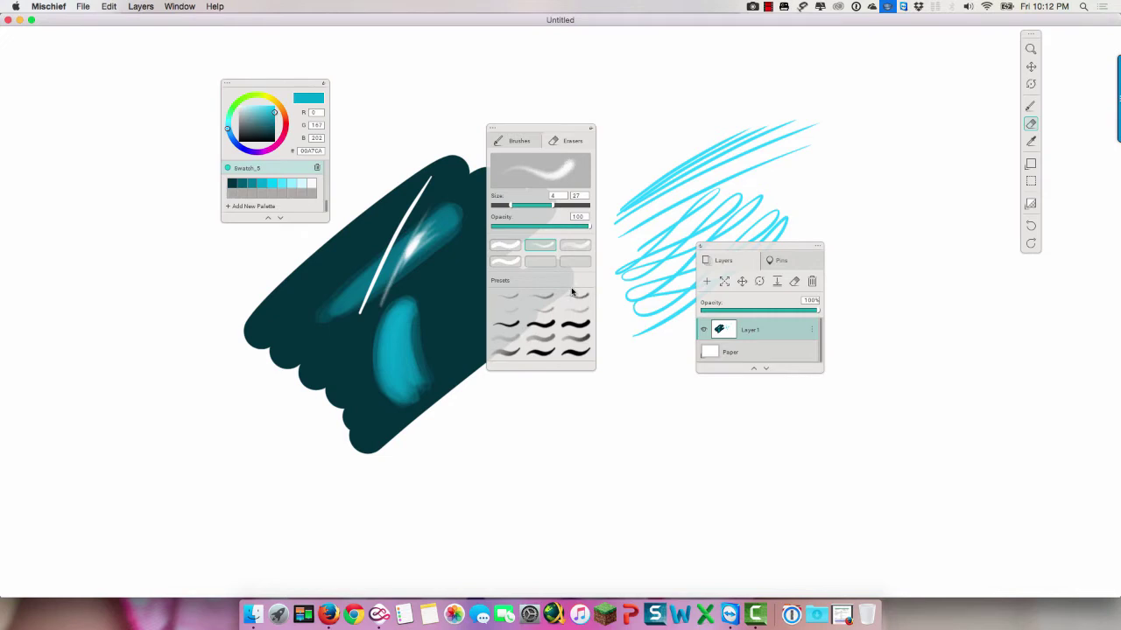
pyautogui.click(514, 243)
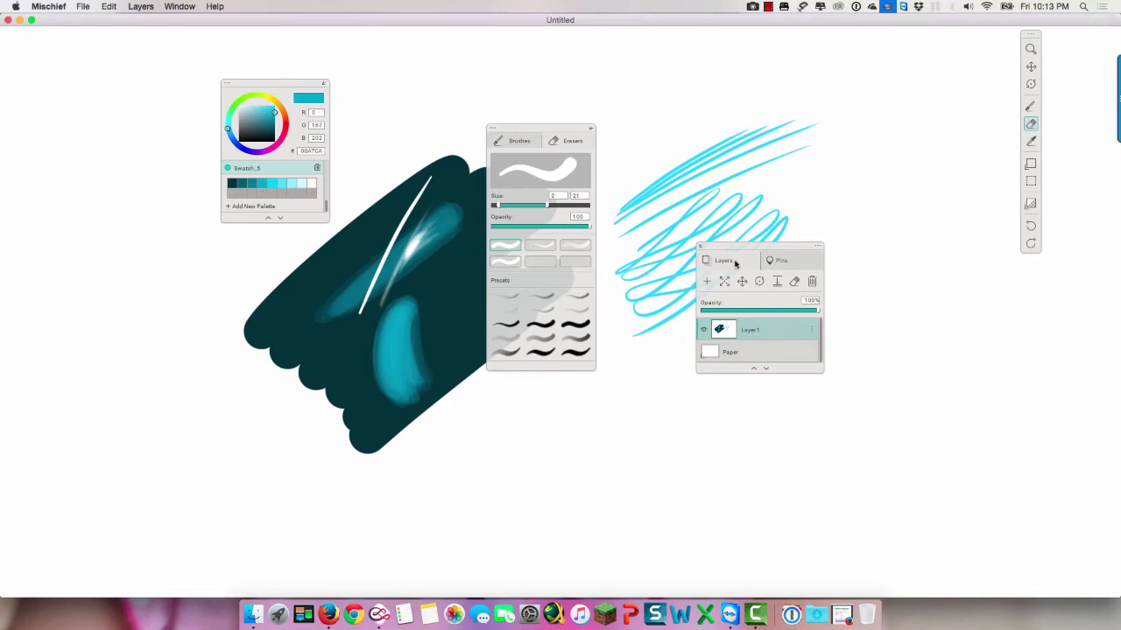
# Step: Clear all artwork from Layer 1 and move the brush and Layers panels aside to free the drawing area
pyautogui.moveTo(563, 133)
pyautogui.mouseDown()
pyautogui.moveTo(372, 227)
pyautogui.moveTo(288, 255)
pyautogui.mouseUp()
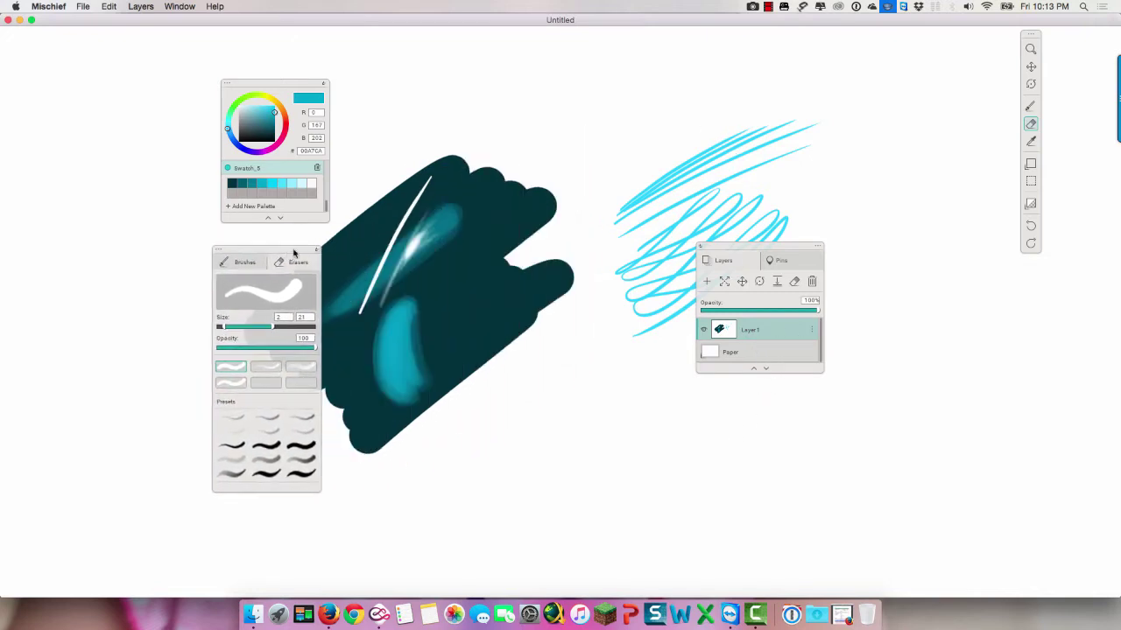
pyautogui.click(794, 281)
pyautogui.moveTo(794, 253); pyautogui.dragTo(1012, 313)
# Step: Switch back to the brush tool and collapse the brush panel to its compact form, placed below the color panel
pyautogui.click(1030, 106)
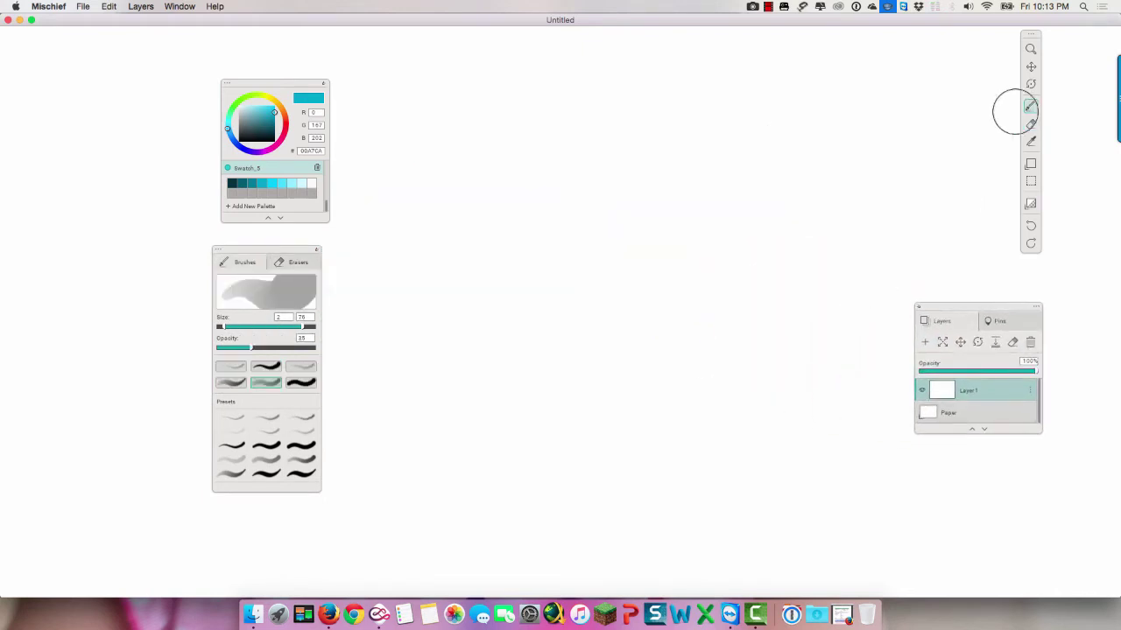
pyautogui.click(265, 368)
pyautogui.click(316, 256)
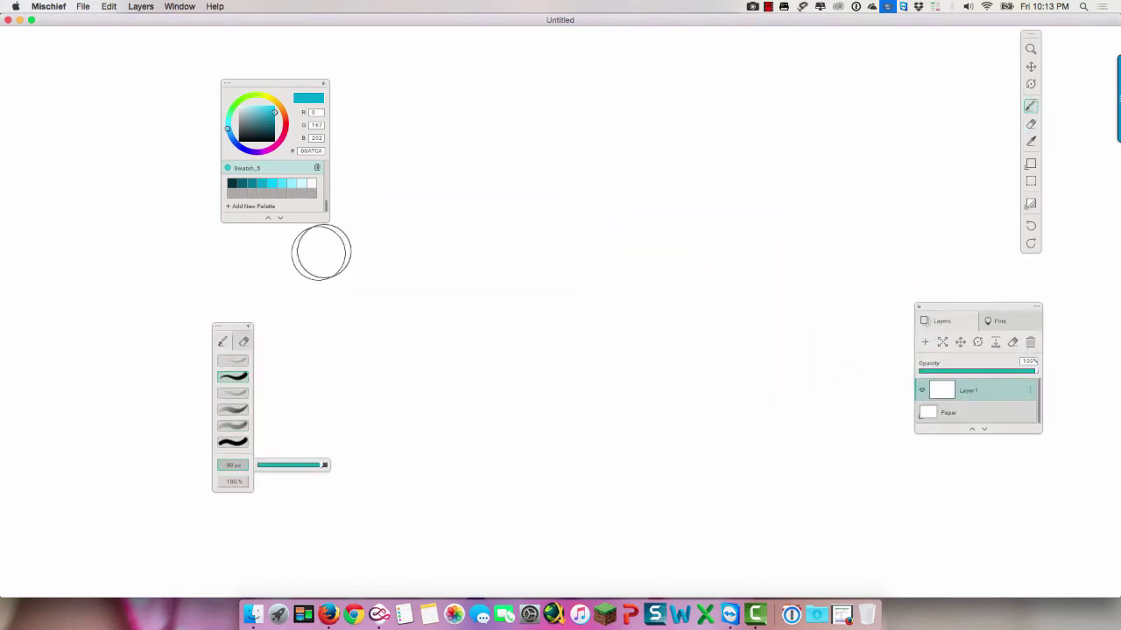
pyautogui.moveTo(240, 324)
pyautogui.mouseDown()
pyautogui.moveTo(513, 197)
pyautogui.moveTo(504, 199)
pyautogui.mouseUp()
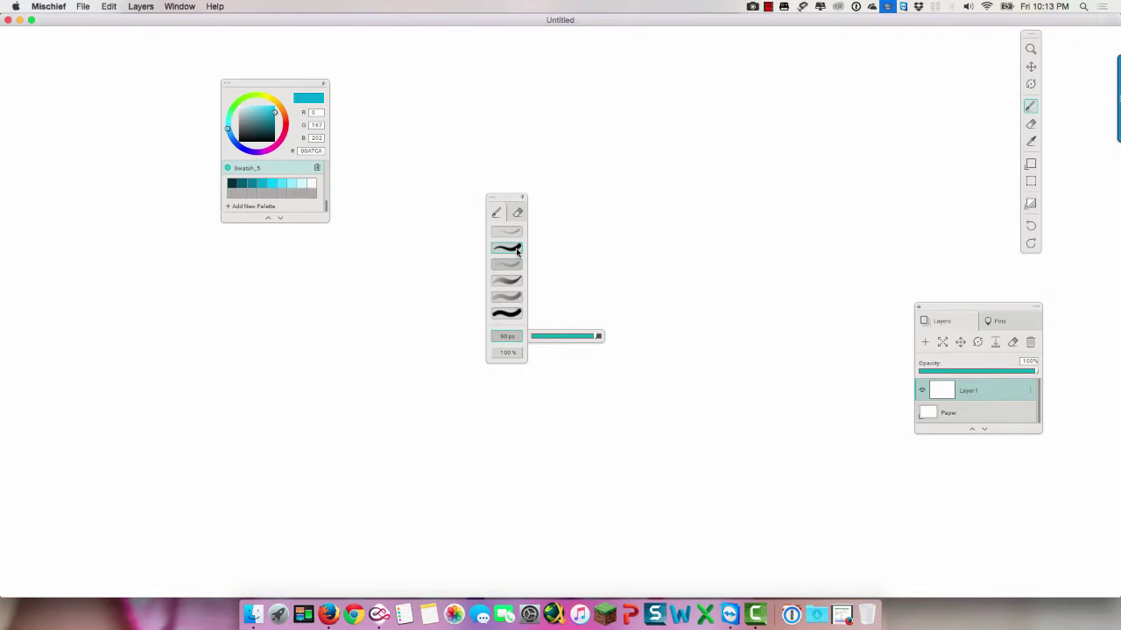
pyautogui.click(516, 299)
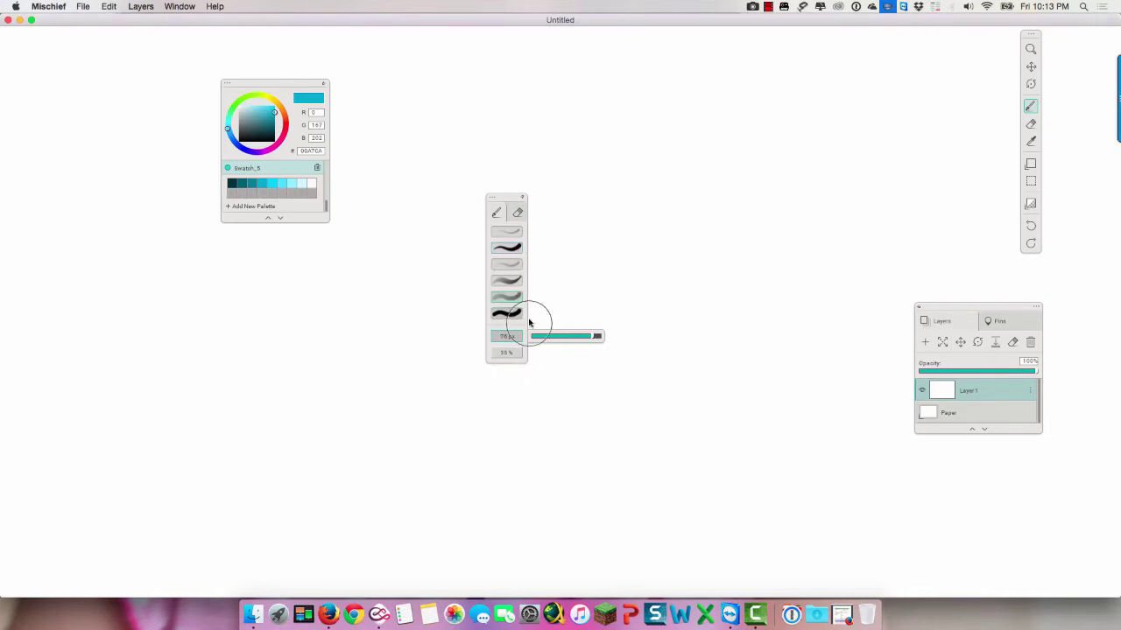
pyautogui.moveTo(511, 197)
pyautogui.mouseDown()
pyautogui.moveTo(498, 216)
pyautogui.moveTo(288, 245)
pyautogui.mouseUp()
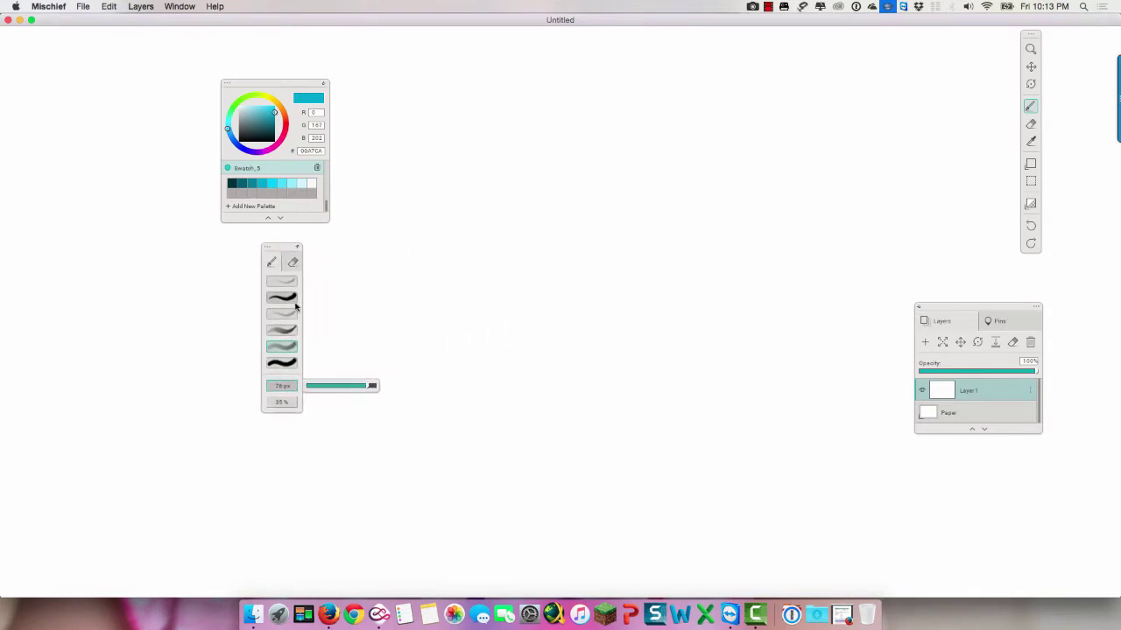
# Step: Using the second brush preset at minimum size, sketch a vertical centre line and the face's angular sides, jaw and flat chin
pyautogui.click(281, 297)
pyautogui.moveTo(372, 386); pyautogui.dragTo(305, 390)
pyautogui.moveTo(575, 138)
pyautogui.mouseDown()
pyautogui.moveTo(569, 386)
pyautogui.moveTo(567, 131)
pyautogui.moveTo(571, 432)
pyautogui.mouseUp()
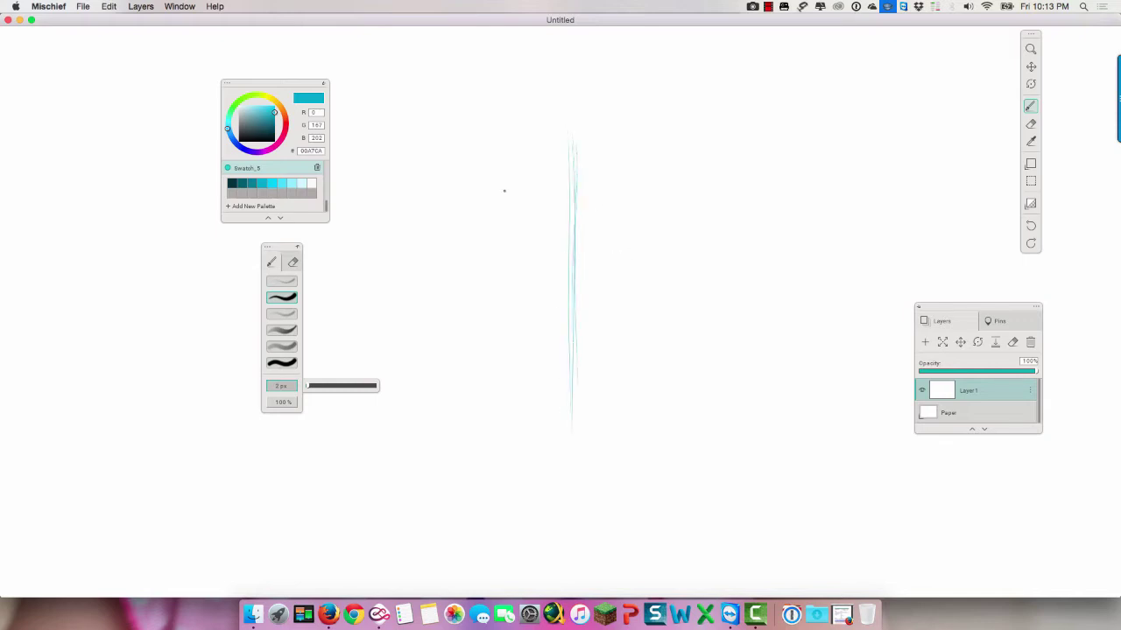
pyautogui.moveTo(429, 150)
pyautogui.mouseDown()
pyautogui.moveTo(445, 313)
pyautogui.moveTo(502, 408)
pyautogui.moveTo(543, 449)
pyautogui.moveTo(616, 435)
pyautogui.moveTo(671, 360)
pyautogui.mouseUp()
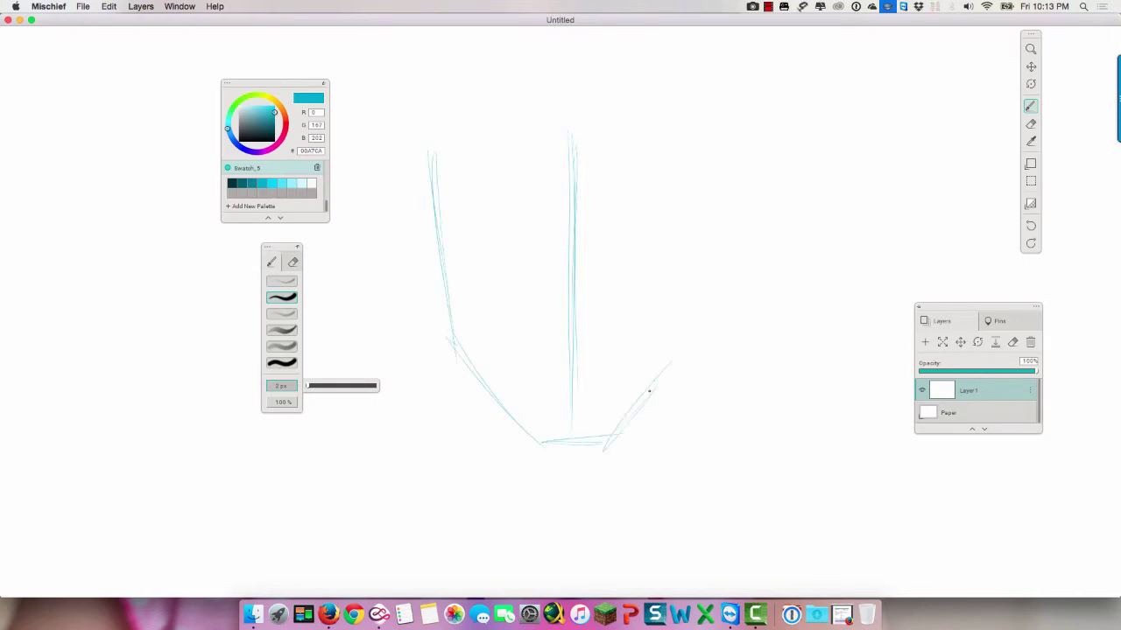
pyautogui.moveTo(714, 124); pyautogui.dragTo(658, 413)
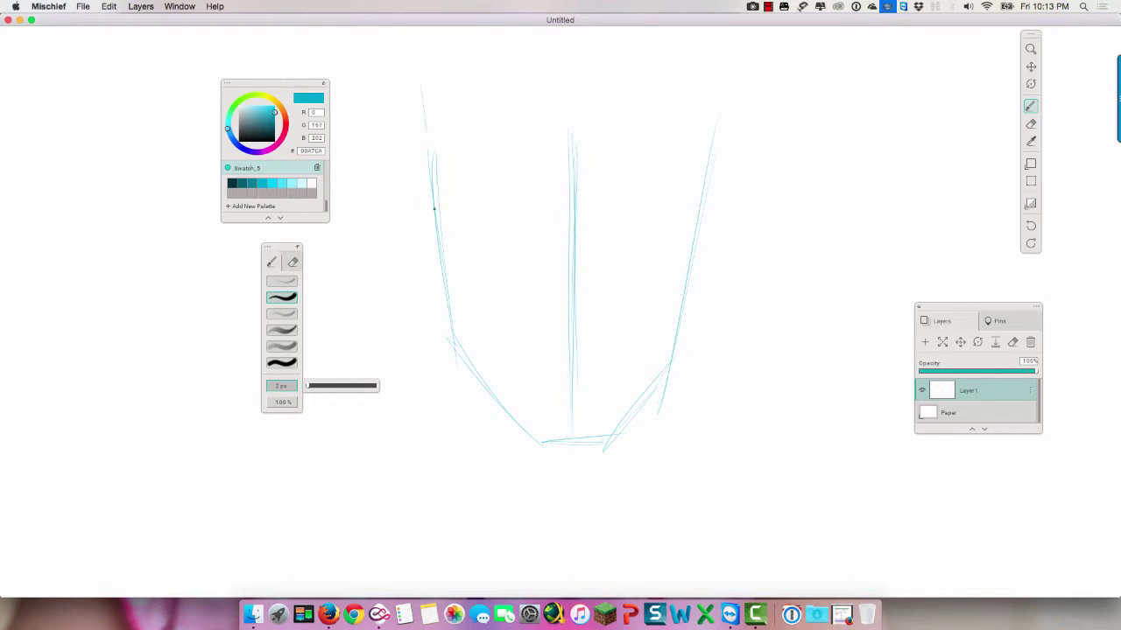
# Step: Reinforce the face's side lines, jaw angles and chin with overlapping light strokes
pyautogui.moveTo(422, 87); pyautogui.dragTo(468, 394)
pyautogui.moveTo(458, 350)
pyautogui.mouseDown()
pyautogui.moveTo(554, 443)
pyautogui.moveTo(629, 435)
pyautogui.moveTo(688, 324)
pyautogui.mouseUp()
pyautogui.moveTo(688, 259)
pyautogui.mouseDown()
pyautogui.moveTo(723, 75)
pyautogui.moveTo(683, 311)
pyautogui.mouseUp()
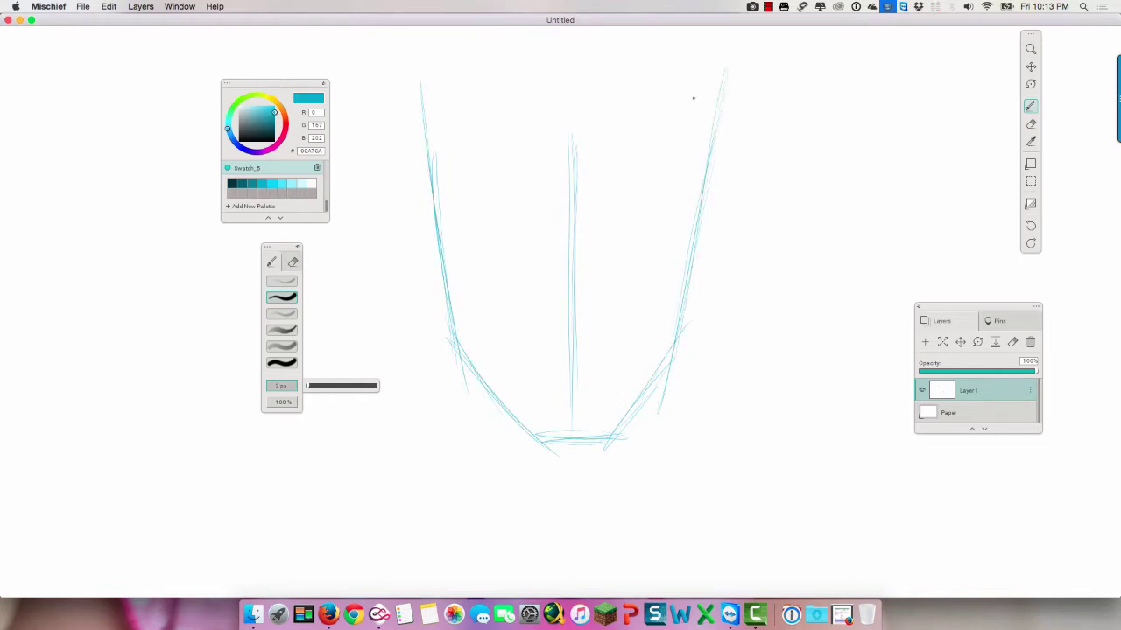
# Step: Sketch V-shaped guidelines for the brow and nose base, with inner cheek lines and the mouth line below
pyautogui.moveTo(429, 194)
pyautogui.mouseDown()
pyautogui.moveTo(592, 288)
pyautogui.moveTo(633, 260)
pyautogui.moveTo(597, 260)
pyautogui.moveTo(681, 207)
pyautogui.moveTo(580, 278)
pyautogui.moveTo(709, 191)
pyautogui.mouseUp()
pyautogui.moveTo(569, 348); pyautogui.dragTo(511, 319)
pyautogui.moveTo(565, 359); pyautogui.dragTo(727, 258)
pyautogui.moveTo(422, 263); pyautogui.dragTo(537, 343)
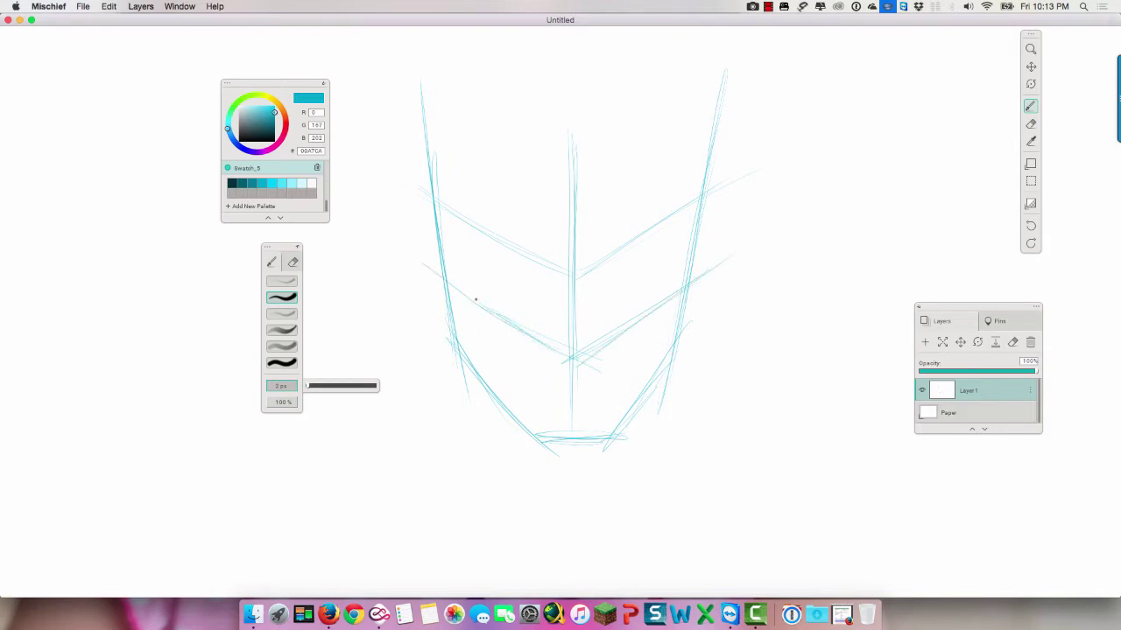
pyautogui.moveTo(472, 289); pyautogui.dragTo(517, 427)
pyautogui.moveTo(656, 308); pyautogui.dragTo(609, 436)
pyautogui.moveTo(577, 371); pyautogui.dragTo(624, 379)
pyautogui.moveTo(540, 378); pyautogui.dragTo(571, 373)
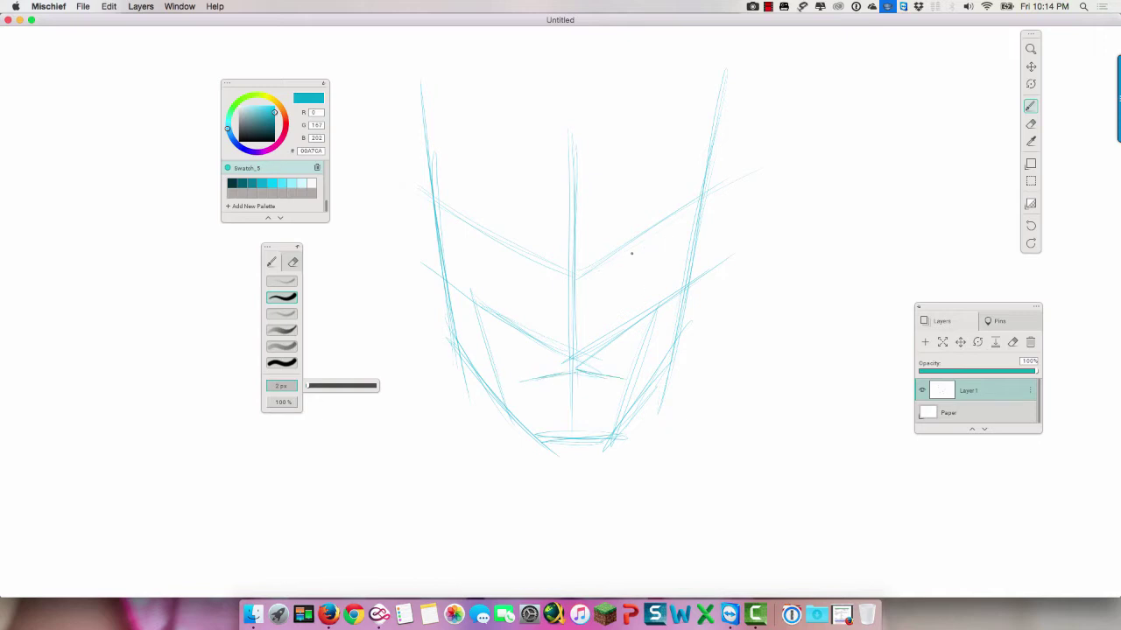
# Step: Add lower brow guidelines on both sides and build up the angled brow on the right side of the face
pyautogui.moveTo(592, 273); pyautogui.dragTo(718, 210)
pyautogui.moveTo(547, 266); pyautogui.dragTo(411, 223)
pyautogui.moveTo(602, 262); pyautogui.dragTo(683, 226)
pyautogui.moveTo(606, 263)
pyautogui.mouseDown()
pyautogui.moveTo(672, 217)
pyautogui.moveTo(647, 245)
pyautogui.moveTo(580, 281)
pyautogui.moveTo(666, 219)
pyautogui.moveTo(644, 250)
pyautogui.mouseUp()
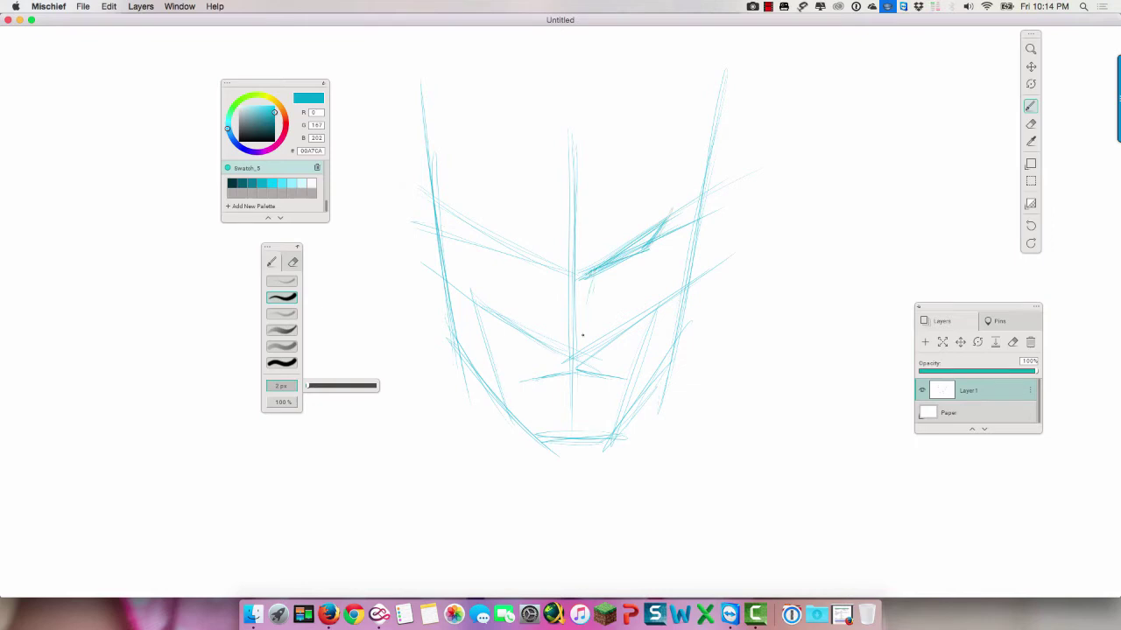
# Step: Sketch the nose bridge lines converging at the nose tip and the matching angled brow on the left side
pyautogui.moveTo(582, 335); pyautogui.dragTo(575, 358)
pyautogui.moveTo(595, 275)
pyautogui.mouseDown()
pyautogui.moveTo(574, 364)
pyautogui.moveTo(585, 321)
pyautogui.mouseUp()
pyautogui.moveTo(545, 257); pyautogui.dragTo(570, 361)
pyautogui.moveTo(538, 263)
pyautogui.mouseDown()
pyautogui.moveTo(477, 220)
pyautogui.moveTo(490, 250)
pyautogui.mouseUp()
pyautogui.moveTo(462, 212); pyautogui.dragTo(490, 250)
pyautogui.moveTo(466, 219)
pyautogui.mouseDown()
pyautogui.moveTo(483, 245)
pyautogui.moveTo(546, 269)
pyautogui.moveTo(600, 272)
pyautogui.moveTo(555, 294)
pyautogui.moveTo(566, 361)
pyautogui.mouseUp()
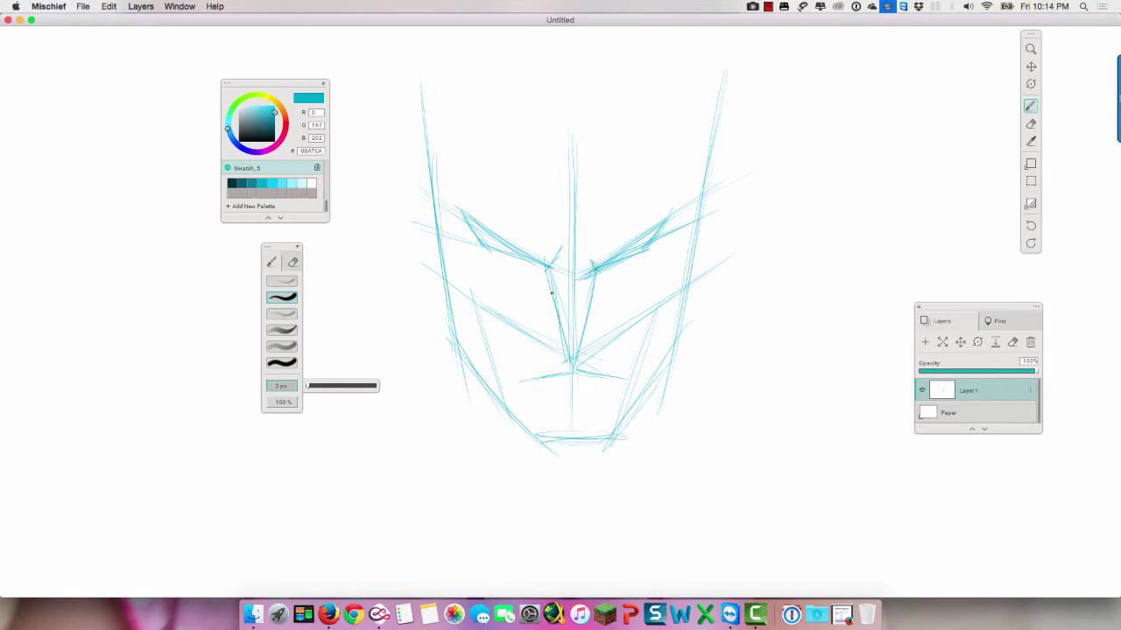
# Step: Darken both sides of the nose and add diagonal lines running from the inner brows down to the cheeks
pyautogui.moveTo(550, 292)
pyautogui.mouseDown()
pyautogui.moveTo(589, 289)
pyautogui.moveTo(567, 357)
pyautogui.mouseUp()
pyautogui.moveTo(592, 305); pyautogui.dragTo(589, 333)
pyautogui.moveTo(592, 285); pyautogui.dragTo(586, 358)
pyautogui.moveTo(590, 308); pyautogui.dragTo(587, 360)
pyautogui.moveTo(601, 284); pyautogui.dragTo(620, 327)
pyautogui.moveTo(548, 275); pyautogui.dragTo(527, 322)
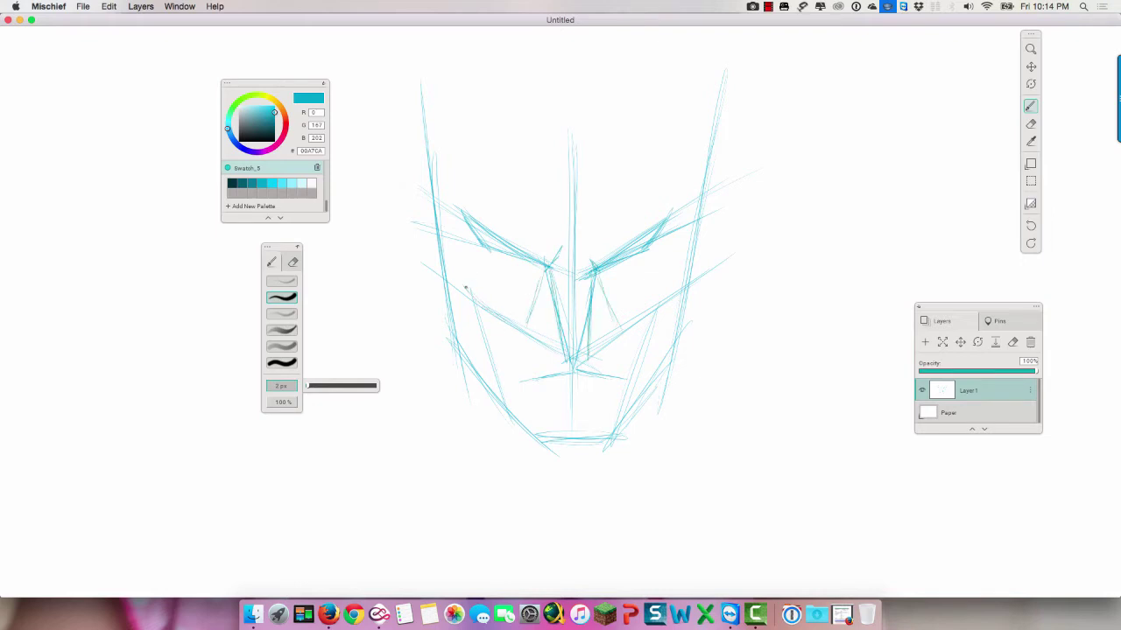
# Step: Sketch curved contours from the outer eyes down the cheeks on both sides of the face
pyautogui.moveTo(464, 242); pyautogui.dragTo(461, 267)
pyautogui.moveTo(660, 249); pyautogui.dragTo(665, 303)
pyautogui.moveTo(655, 231); pyautogui.dragTo(664, 273)
pyautogui.moveTo(662, 314); pyautogui.dragTo(644, 352)
pyautogui.moveTo(498, 356); pyautogui.dragTo(504, 385)
pyautogui.moveTo(638, 351)
pyautogui.mouseDown()
pyautogui.moveTo(624, 405)
pyautogui.moveTo(628, 378)
pyautogui.mouseUp()
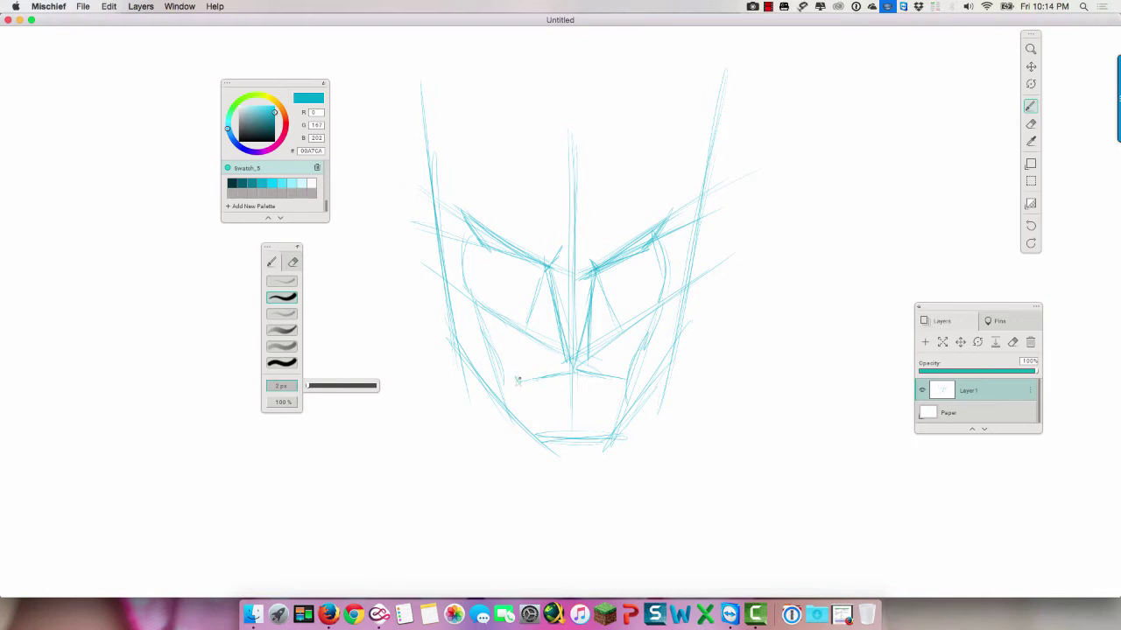
# Step: Add the lower lip line, creases beside the mouth and nose, and a reinforcing stroke on the left brow
pyautogui.moveTo(541, 392); pyautogui.dragTo(610, 388)
pyautogui.moveTo(625, 396); pyautogui.dragTo(611, 417)
pyautogui.moveTo(528, 333)
pyautogui.mouseDown()
pyautogui.moveTo(506, 375)
pyautogui.moveTo(511, 351)
pyautogui.mouseUp()
pyautogui.moveTo(620, 333); pyautogui.dragTo(630, 349)
pyautogui.moveTo(531, 257); pyautogui.dragTo(484, 230)
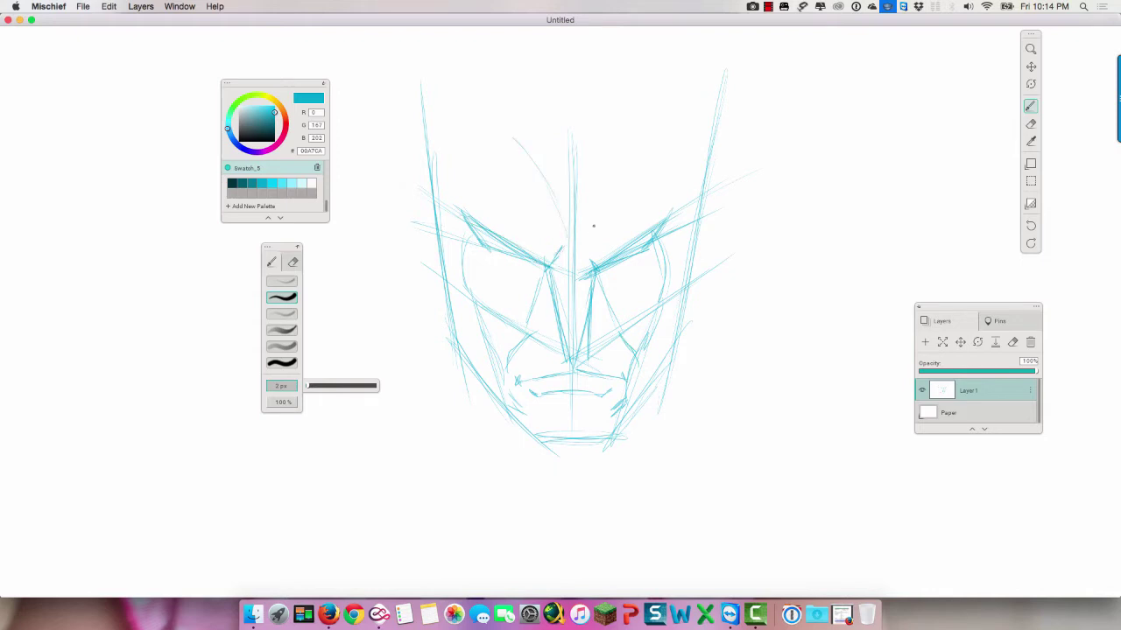
# Step: Sketch curved forehead contours above both brows and the cowl's edge along the left side of the head
pyautogui.moveTo(594, 226); pyautogui.dragTo(608, 168)
pyautogui.moveTo(669, 210); pyautogui.dragTo(648, 99)
pyautogui.moveTo(448, 96)
pyautogui.mouseDown()
pyautogui.moveTo(441, 261)
pyautogui.moveTo(458, 361)
pyautogui.mouseUp()
pyautogui.moveTo(439, 269); pyautogui.dragTo(449, 92)
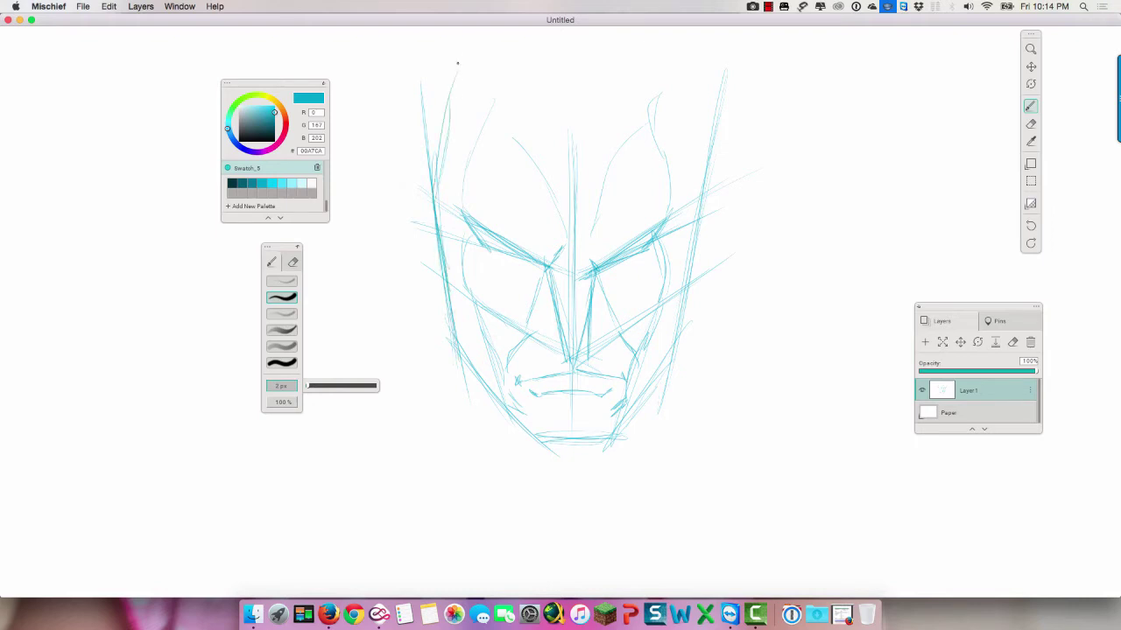
# Step: Draw the domed top of the head and the bases of the two cowl ears
pyautogui.moveTo(679, 115); pyautogui.dragTo(701, 183)
pyautogui.moveTo(481, 73)
pyautogui.mouseDown()
pyautogui.moveTo(583, 56)
pyautogui.moveTo(670, 96)
pyautogui.moveTo(694, 134)
pyautogui.moveTo(716, 27)
pyautogui.moveTo(713, 81)
pyautogui.mouseUp()
pyautogui.moveTo(434, 146)
pyautogui.mouseDown()
pyautogui.moveTo(429, 24)
pyautogui.moveTo(473, 69)
pyautogui.mouseUp()
pyautogui.moveTo(667, 62); pyautogui.dragTo(681, 28)
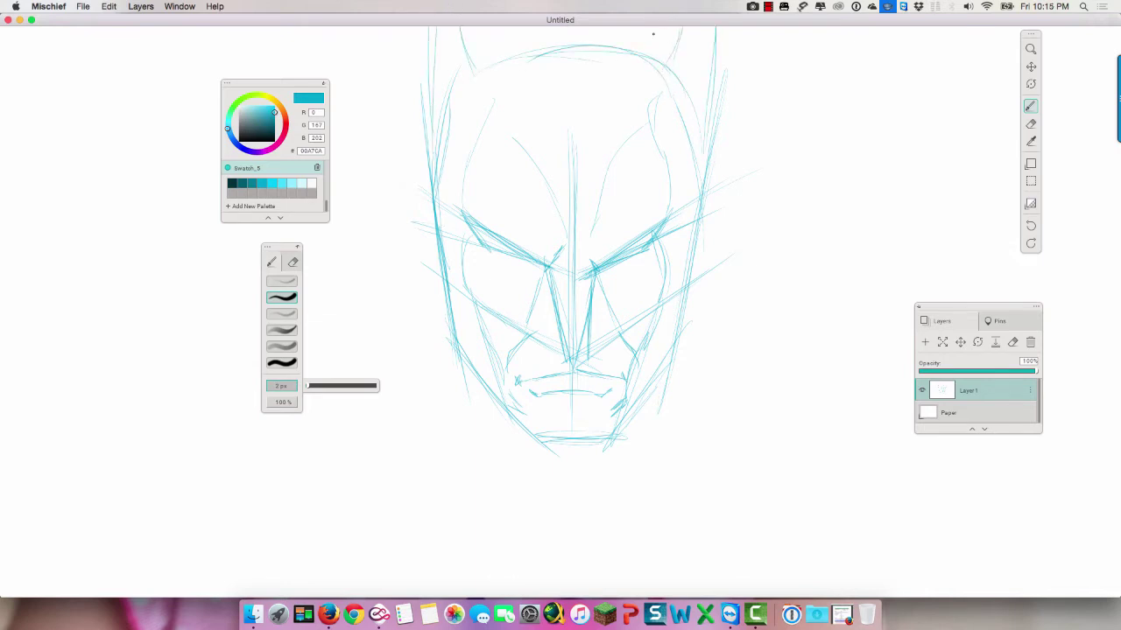
# Step: Reinforce the cowl's outer edges along both sides of the head from the ears to the jaw
pyautogui.moveTo(442, 163); pyautogui.dragTo(452, 323)
pyautogui.moveTo(441, 114); pyautogui.dragTo(457, 342)
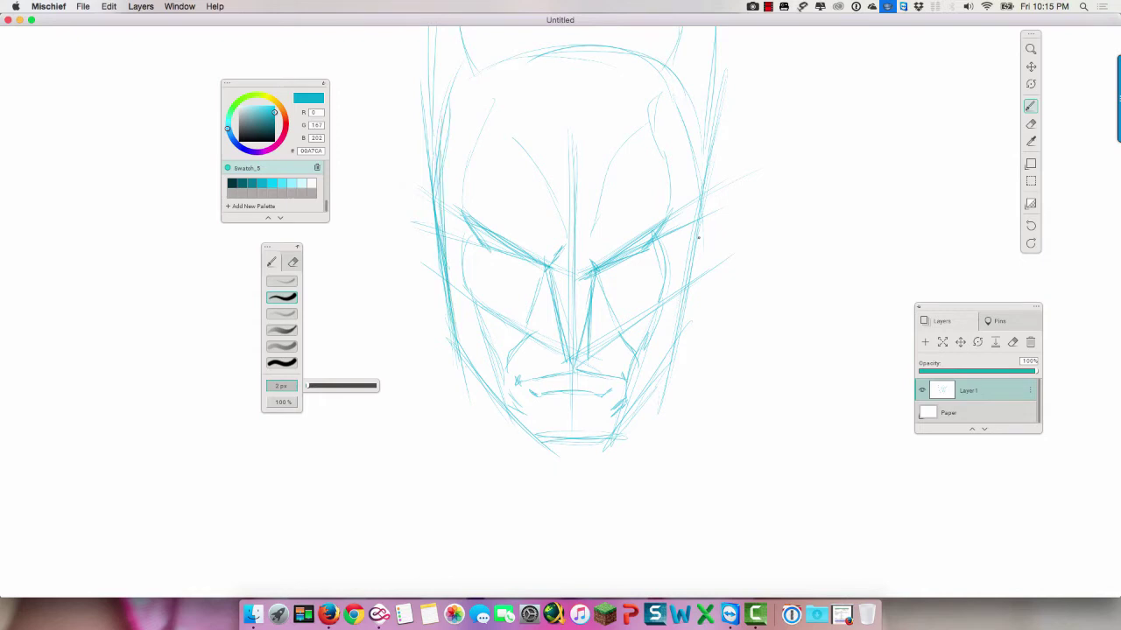
pyautogui.moveTo(686, 233); pyautogui.dragTo(677, 366)
pyautogui.moveTo(692, 265)
pyautogui.mouseDown()
pyautogui.moveTo(687, 193)
pyautogui.moveTo(690, 221)
pyautogui.mouseUp()
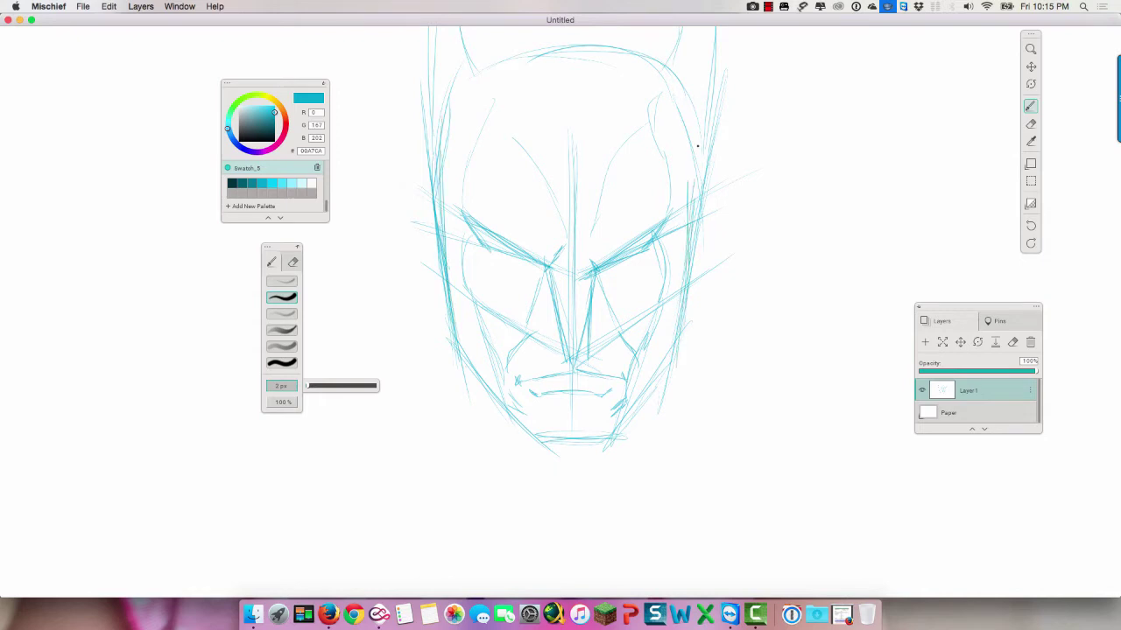
pyautogui.moveTo(700, 51); pyautogui.dragTo(687, 224)
pyautogui.moveTo(436, 181); pyautogui.dragTo(447, 317)
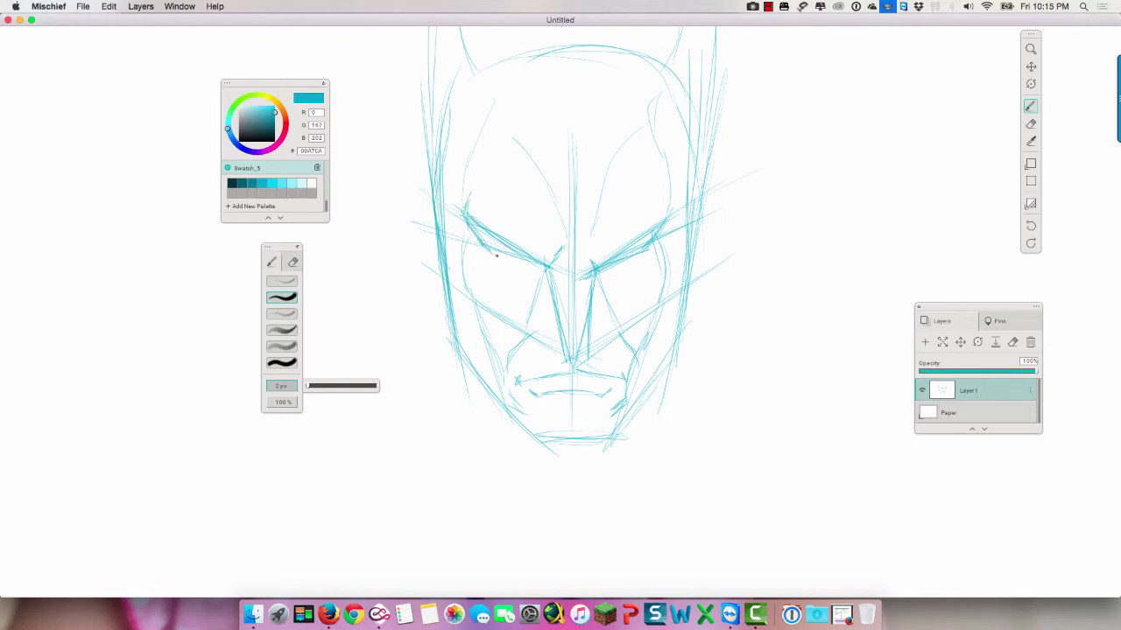
# Step: Refine the brow edges and sketch the cowl's raised side contours leading up into both ears
pyautogui.moveTo(496, 255)
pyautogui.mouseDown()
pyautogui.moveTo(613, 261)
pyautogui.moveTo(656, 244)
pyautogui.moveTo(671, 217)
pyautogui.moveTo(618, 249)
pyautogui.mouseUp()
pyautogui.moveTo(443, 207)
pyautogui.mouseDown()
pyautogui.moveTo(451, 278)
pyautogui.moveTo(434, 245)
pyautogui.mouseUp()
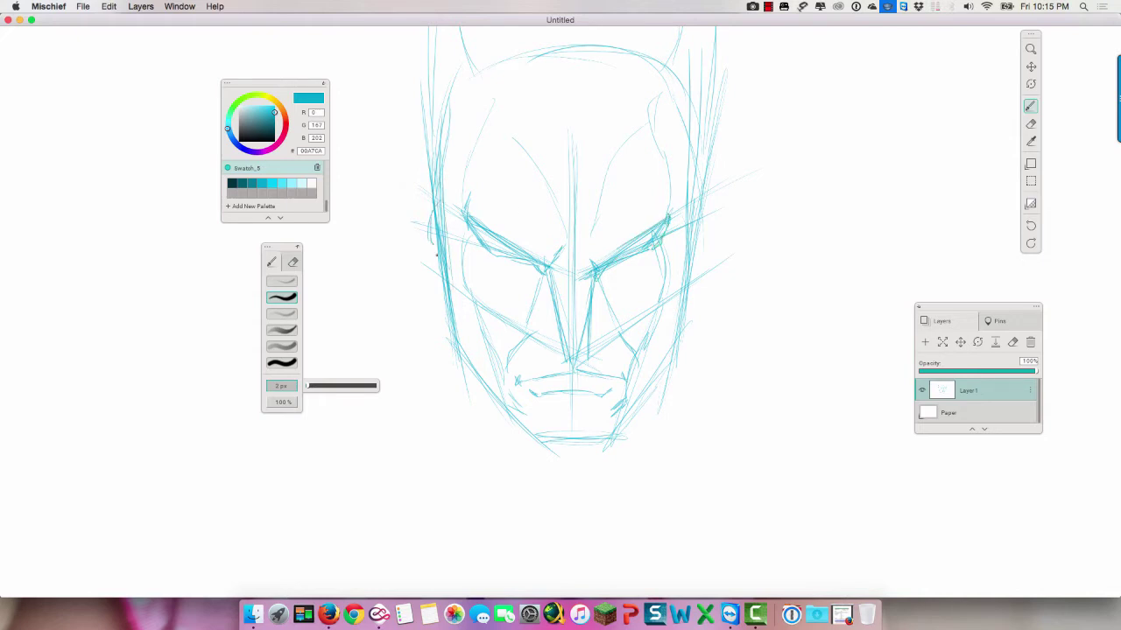
pyautogui.moveTo(446, 296)
pyautogui.mouseDown()
pyautogui.moveTo(430, 223)
pyautogui.moveTo(443, 135)
pyautogui.mouseUp()
pyautogui.moveTo(698, 224)
pyautogui.mouseDown()
pyautogui.moveTo(691, 271)
pyautogui.moveTo(688, 135)
pyautogui.mouseUp()
pyautogui.moveTo(688, 196); pyautogui.dragTo(684, 111)
pyautogui.moveTo(682, 177); pyautogui.dragTo(699, 40)
pyautogui.moveTo(451, 188); pyautogui.dragTo(451, 73)
pyautogui.moveTo(457, 196); pyautogui.dragTo(447, 91)
pyautogui.moveTo(447, 44); pyautogui.dragTo(460, 98)
pyautogui.moveTo(454, 93); pyautogui.dragTo(445, 40)
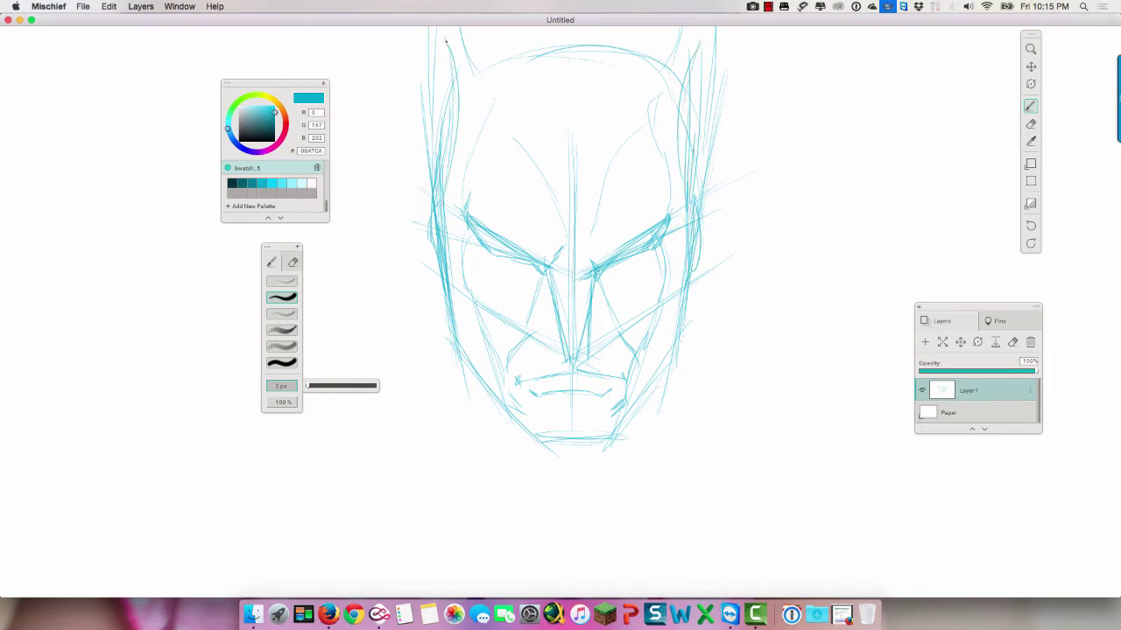
# Step: Strengthen the ear bases and draw the cowl's neck edges and inner neck lines below the jaw
pyautogui.moveTo(428, 175)
pyautogui.mouseDown()
pyautogui.moveTo(429, 37)
pyautogui.moveTo(470, 49)
pyautogui.mouseUp()
pyautogui.moveTo(677, 49); pyautogui.dragTo(683, 33)
pyautogui.moveTo(682, 42); pyautogui.dragTo(671, 70)
pyautogui.moveTo(443, 301); pyautogui.dragTo(438, 441)
pyautogui.moveTo(438, 291); pyautogui.dragTo(438, 413)
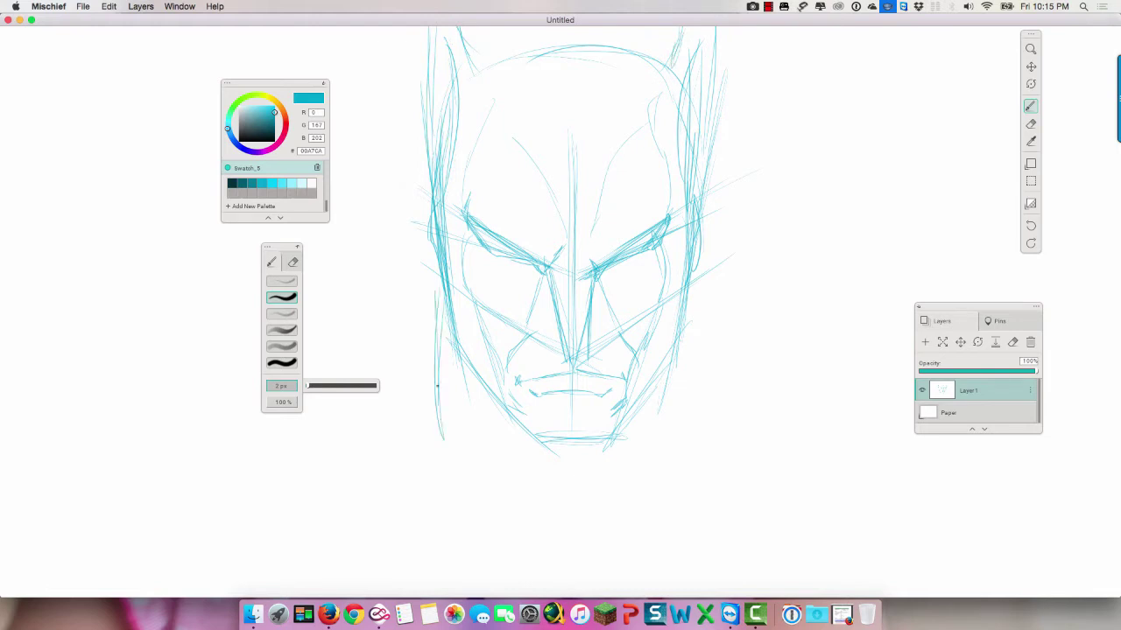
pyautogui.moveTo(438, 334); pyautogui.dragTo(453, 465)
pyautogui.moveTo(687, 312); pyautogui.dragTo(686, 422)
pyautogui.moveTo(684, 357); pyautogui.dragTo(655, 487)
pyautogui.moveTo(486, 390)
pyautogui.mouseDown()
pyautogui.moveTo(524, 489)
pyautogui.moveTo(539, 492)
pyautogui.mouseUp()
pyautogui.moveTo(638, 403)
pyautogui.mouseDown()
pyautogui.moveTo(625, 455)
pyautogui.moveTo(628, 429)
pyautogui.mouseUp()
# Step: Sketch sloping shoulder lines outward from both sides of the neck
pyautogui.moveTo(691, 407); pyautogui.dragTo(806, 487)
pyautogui.moveTo(732, 446); pyautogui.dragTo(798, 486)
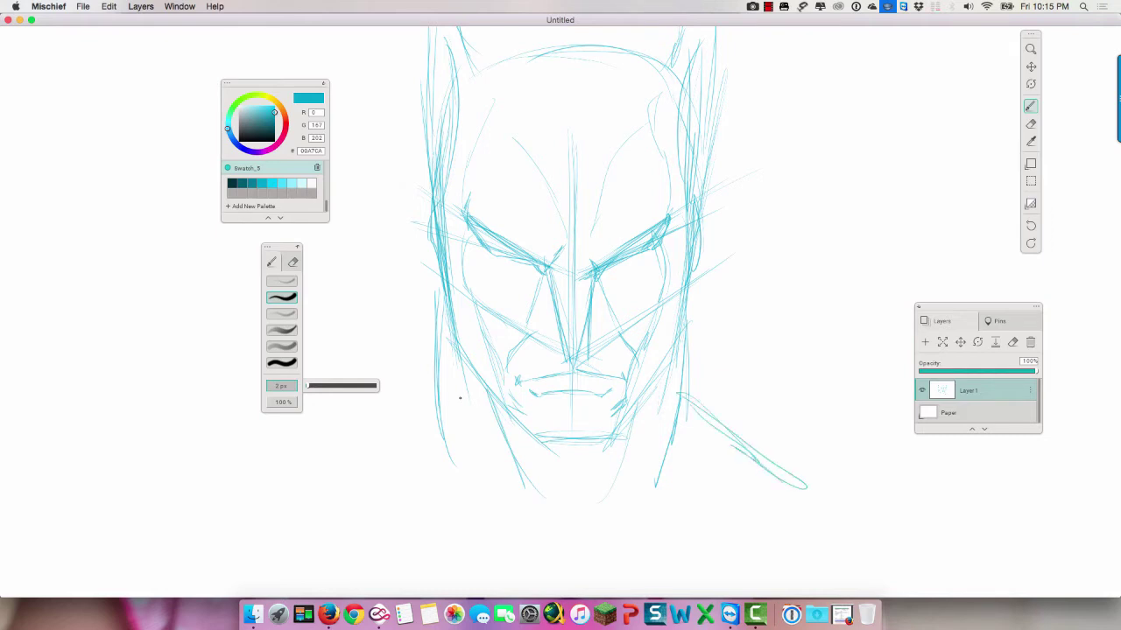
pyautogui.moveTo(441, 422)
pyautogui.mouseDown()
pyautogui.moveTo(336, 490)
pyautogui.moveTo(348, 481)
pyautogui.mouseUp()
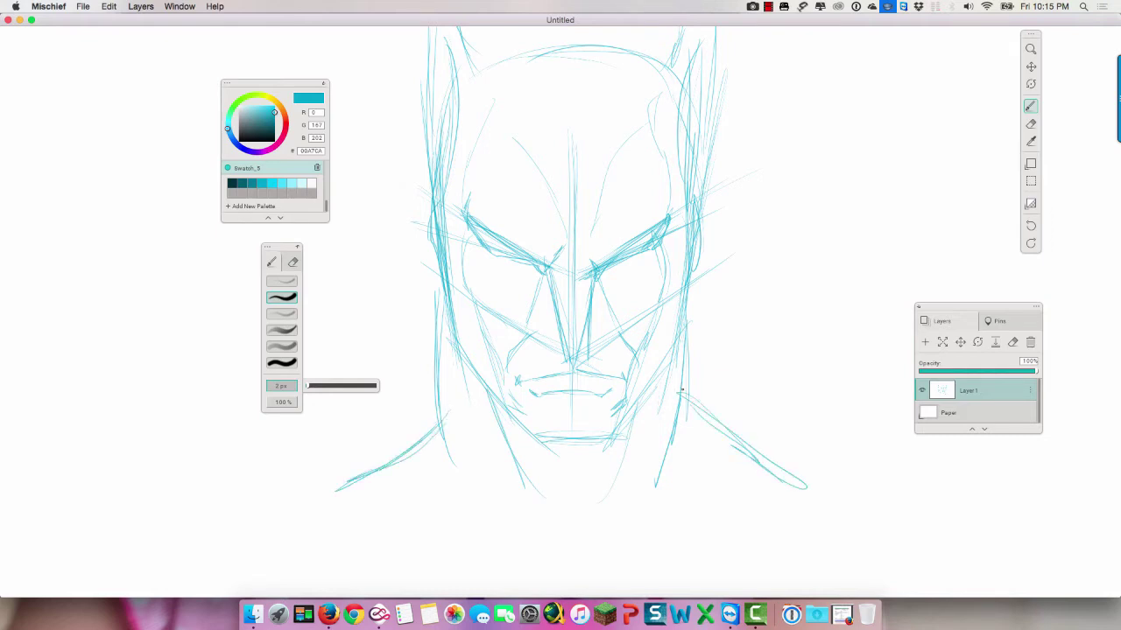
pyautogui.moveTo(682, 391)
pyautogui.mouseDown()
pyautogui.moveTo(837, 486)
pyautogui.moveTo(860, 488)
pyautogui.mouseUp()
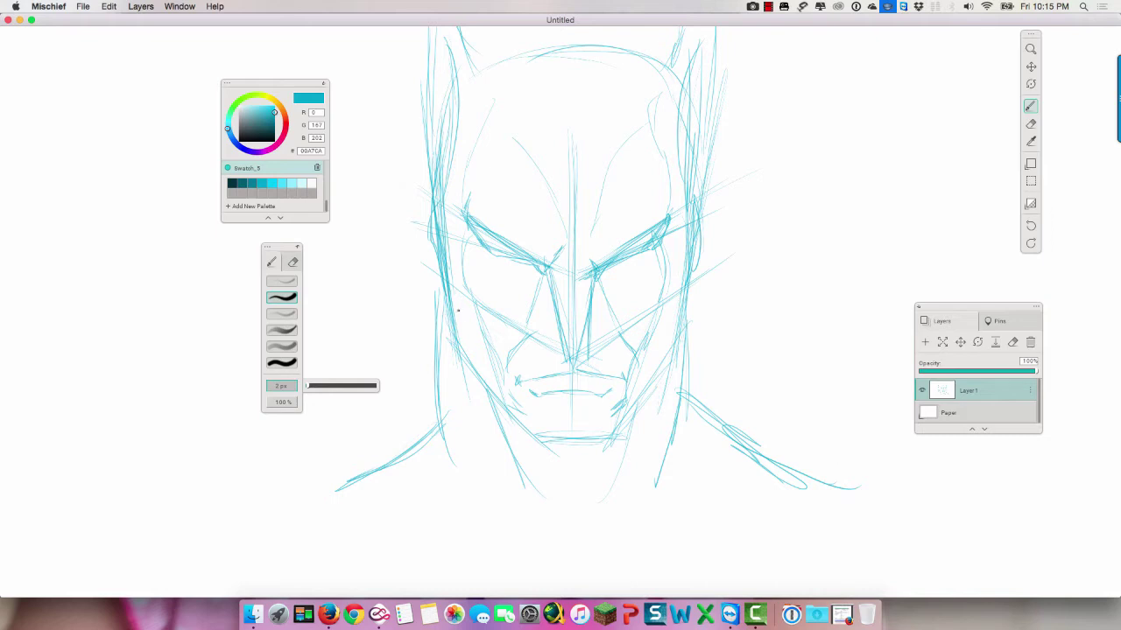
# Step: Build up the cowl's side contours, the lower cheeks and the jawline with repeated strokes
pyautogui.moveTo(460, 350); pyautogui.dragTo(452, 275)
pyautogui.moveTo(669, 348)
pyautogui.mouseDown()
pyautogui.moveTo(689, 232)
pyautogui.moveTo(683, 278)
pyautogui.mouseUp()
pyautogui.moveTo(457, 289); pyautogui.dragTo(442, 205)
pyautogui.moveTo(445, 252); pyautogui.dragTo(443, 128)
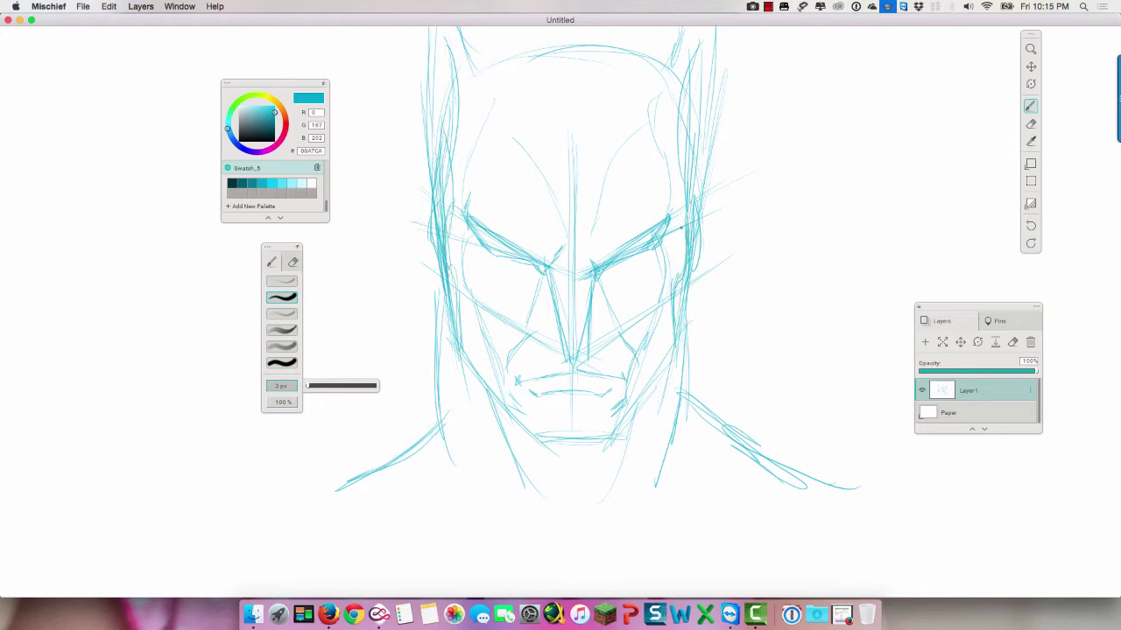
pyautogui.moveTo(680, 226); pyautogui.dragTo(696, 117)
pyautogui.moveTo(693, 138); pyautogui.dragTo(673, 369)
pyautogui.moveTo(456, 289)
pyautogui.mouseDown()
pyautogui.moveTo(457, 357)
pyautogui.moveTo(532, 422)
pyautogui.mouseUp()
pyautogui.moveTo(536, 436); pyautogui.dragTo(600, 446)
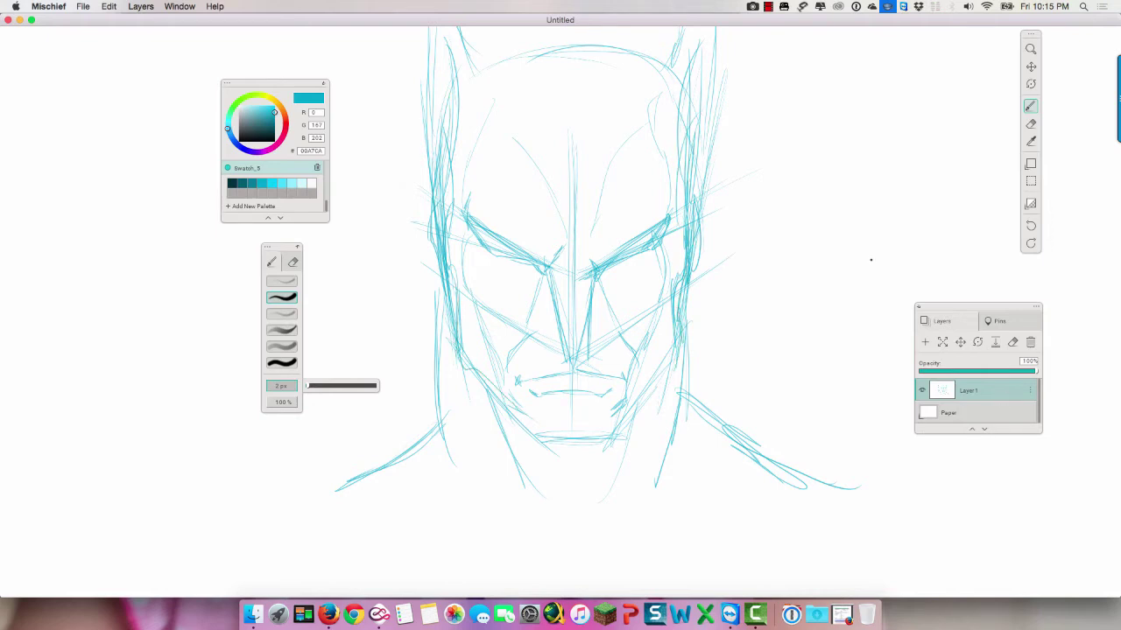
# Step: Handwrite the note "GOTHAM CITY" to the right of the head
pyautogui.moveTo(870, 254)
pyautogui.mouseDown()
pyautogui.moveTo(867, 265)
pyautogui.moveTo(878, 256)
pyautogui.mouseUp()
pyautogui.moveTo(891, 256)
pyautogui.mouseDown()
pyautogui.moveTo(891, 273)
pyautogui.moveTo(900, 256)
pyautogui.mouseUp()
pyautogui.moveTo(898, 255); pyautogui.dragTo(899, 273)
pyautogui.moveTo(898, 264); pyautogui.dragTo(908, 274)
pyautogui.moveTo(912, 273)
pyautogui.mouseDown()
pyautogui.moveTo(923, 259)
pyautogui.moveTo(930, 273)
pyautogui.mouseUp()
pyautogui.moveTo(931, 273); pyautogui.dragTo(935, 255)
pyautogui.moveTo(935, 256); pyautogui.dragTo(951, 271)
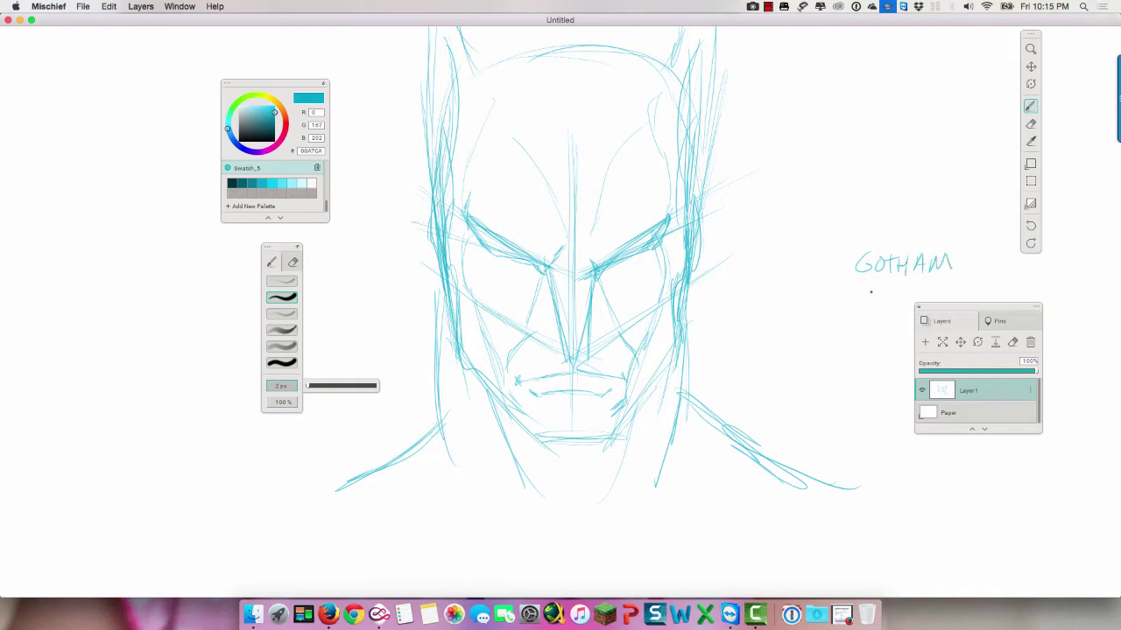
pyautogui.moveTo(878, 285)
pyautogui.mouseDown()
pyautogui.moveTo(876, 300)
pyautogui.moveTo(909, 286)
pyautogui.mouseUp()
pyautogui.moveTo(899, 285); pyautogui.dragTo(899, 299)
pyautogui.moveTo(905, 283); pyautogui.dragTo(909, 294)
# Step: Draw an arrow pointing to the face below the Gotham City note and label it "YELLOW", moving the Layers panel clear
pyautogui.moveTo(916, 282)
pyautogui.mouseDown()
pyautogui.moveTo(907, 306)
pyautogui.moveTo(789, 334)
pyautogui.mouseUp()
pyautogui.moveTo(789, 335); pyautogui.dragTo(830, 341)
pyautogui.moveTo(1004, 300); pyautogui.dragTo(1028, 295)
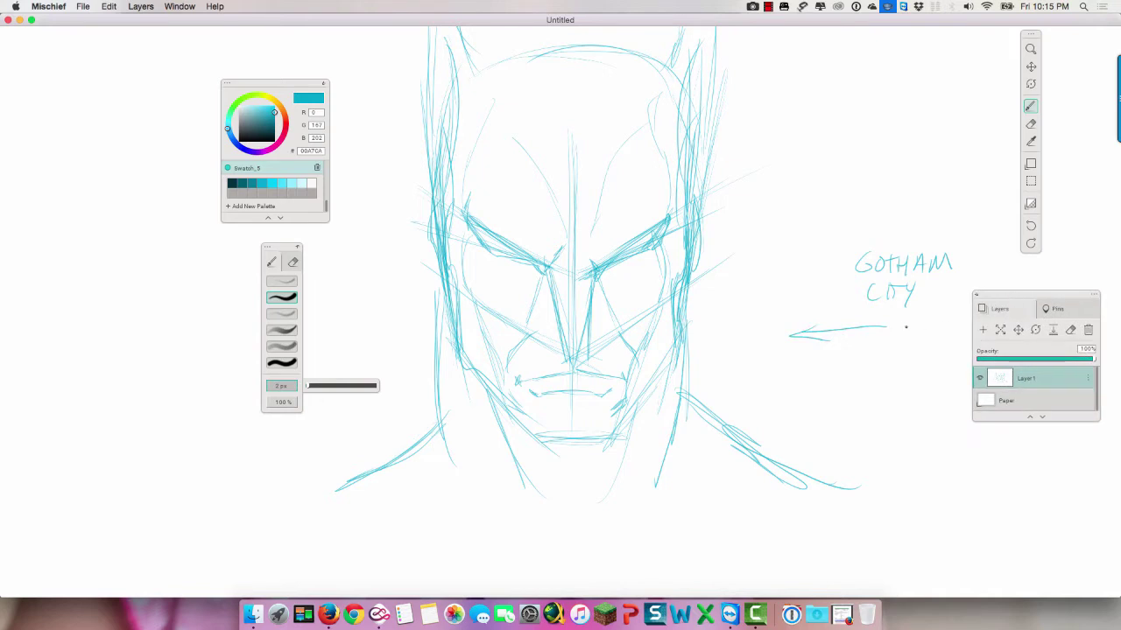
pyautogui.moveTo(904, 327); pyautogui.dragTo(912, 336)
pyautogui.moveTo(920, 326); pyautogui.dragTo(907, 347)
pyautogui.moveTo(919, 329)
pyautogui.mouseDown()
pyautogui.moveTo(922, 346)
pyautogui.moveTo(929, 328)
pyautogui.mouseUp()
pyautogui.moveTo(931, 329)
pyautogui.mouseDown()
pyautogui.moveTo(927, 346)
pyautogui.moveTo(937, 344)
pyautogui.mouseUp()
pyautogui.moveTo(941, 330)
pyautogui.mouseDown()
pyautogui.moveTo(943, 347)
pyautogui.moveTo(948, 333)
pyautogui.moveTo(969, 333)
pyautogui.mouseUp()
# Step: Handwrite "LIGHT WHITE" to the left of the head with an arrow pointing toward the face
pyautogui.moveTo(141, 256); pyautogui.dragTo(154, 256)
pyautogui.moveTo(158, 239)
pyautogui.mouseDown()
pyautogui.moveTo(157, 256)
pyautogui.moveTo(170, 248)
pyautogui.moveTo(156, 274)
pyautogui.moveTo(186, 289)
pyautogui.mouseUp()
pyautogui.moveTo(182, 273); pyautogui.dragTo(252, 256)
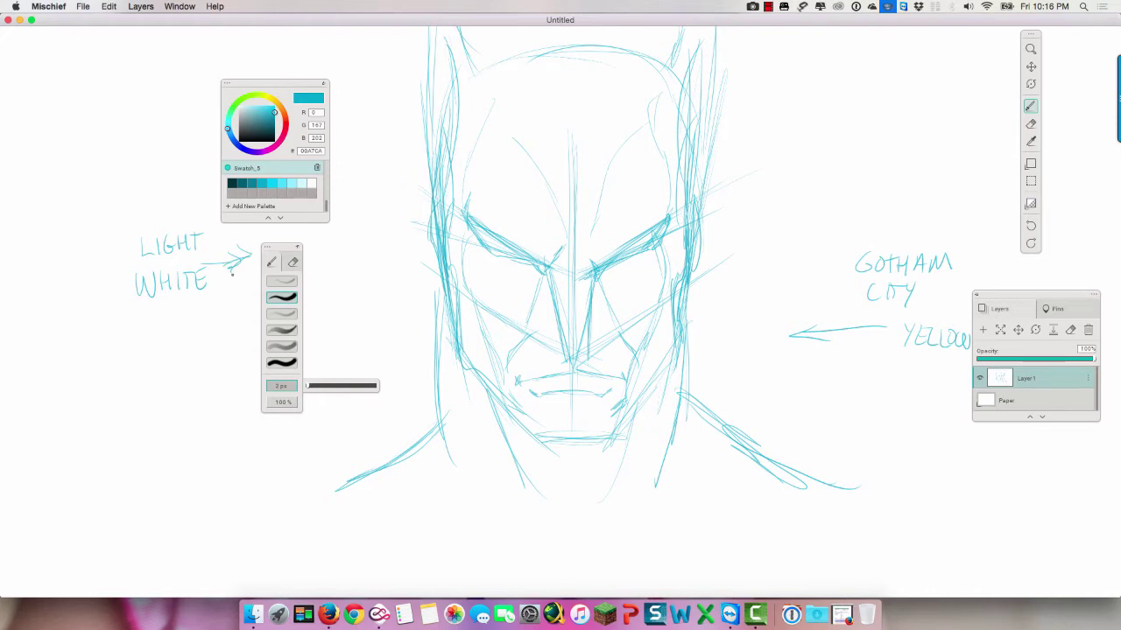
# Step: Extend both cowl ears upward into tall, sharp points above the head
pyautogui.click(1030, 66)
pyautogui.moveTo(596, 187)
pyautogui.mouseDown()
pyautogui.moveTo(612, 360)
pyautogui.moveTo(611, 306)
pyautogui.mouseUp()
pyautogui.click(1030, 106)
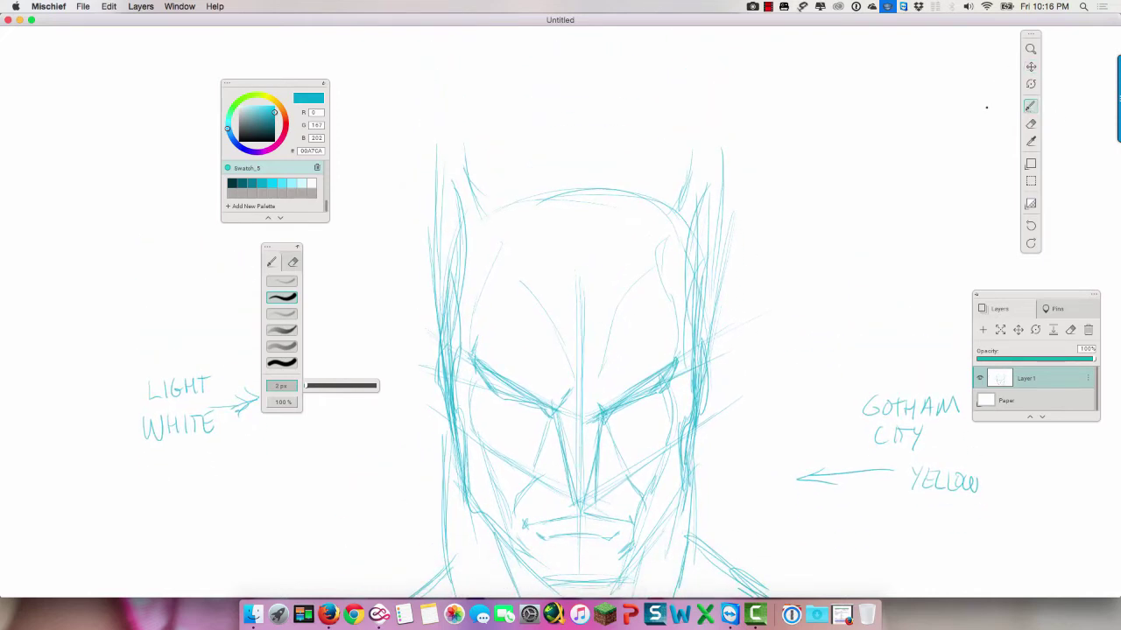
pyautogui.moveTo(435, 203); pyautogui.dragTo(446, 96)
pyautogui.moveTo(466, 166); pyautogui.dragTo(450, 70)
pyautogui.moveTo(700, 87)
pyautogui.mouseDown()
pyautogui.moveTo(690, 180)
pyautogui.moveTo(701, 73)
pyautogui.moveTo(730, 190)
pyautogui.mouseUp()
pyautogui.moveTo(717, 92); pyautogui.dragTo(726, 175)
pyautogui.moveTo(723, 252); pyautogui.dragTo(699, 69)
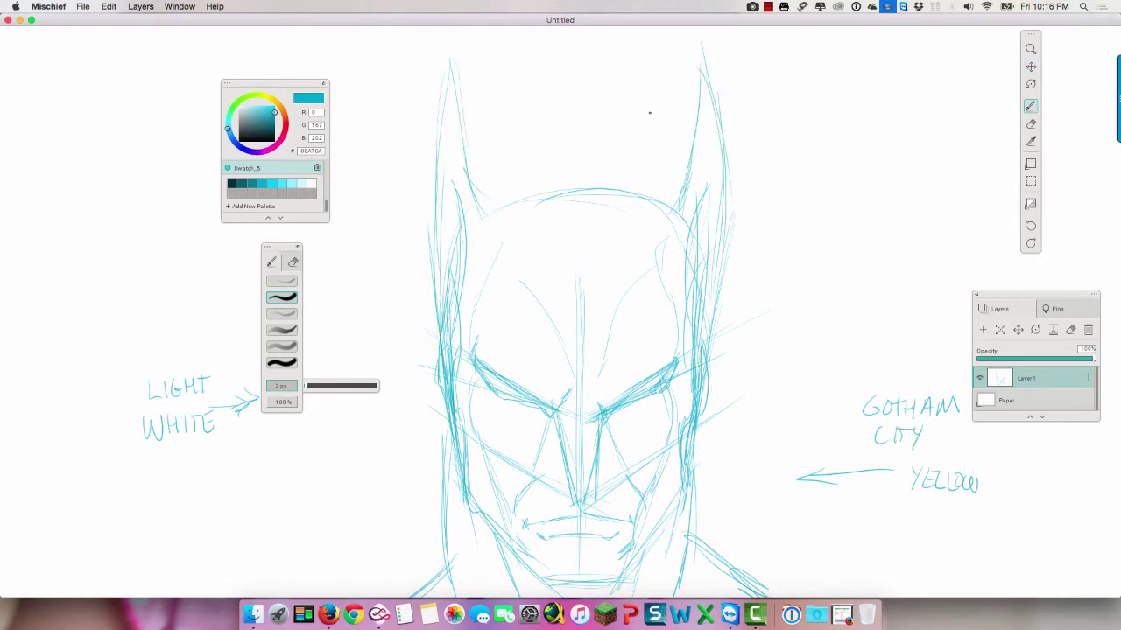
pyautogui.moveTo(455, 63); pyautogui.dragTo(470, 175)
pyautogui.moveTo(453, 54); pyautogui.dragTo(441, 254)
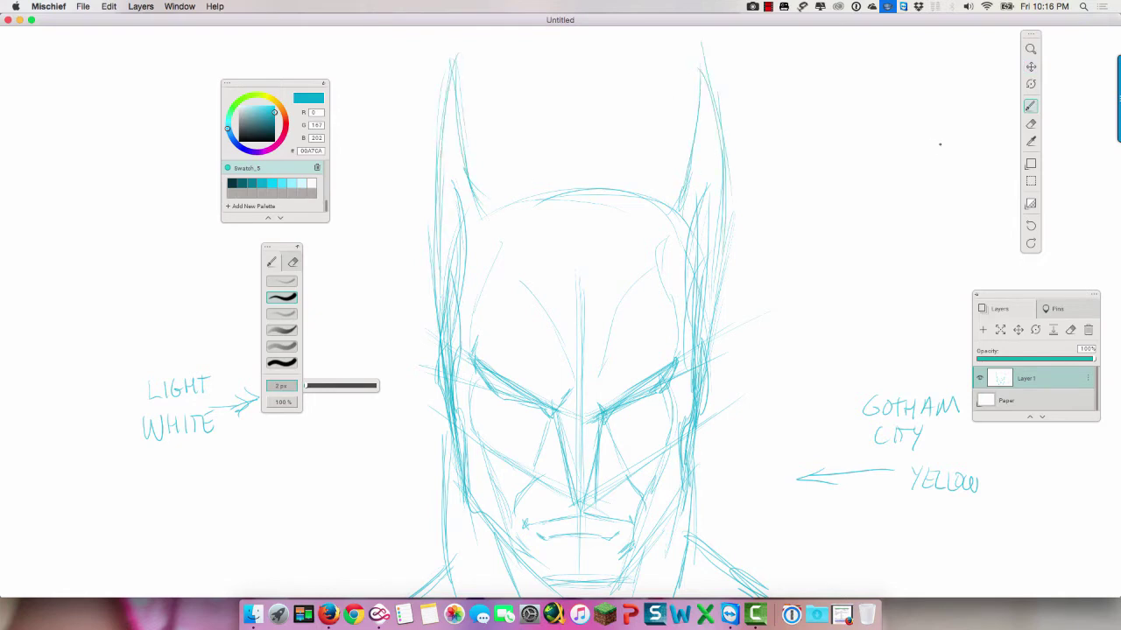
# Step: Draw light-direction arrows above the head, one pointing straight down and one angled down between the ears
pyautogui.moveTo(577, 43); pyautogui.dragTo(581, 94)
pyautogui.moveTo(669, 85); pyautogui.dragTo(609, 134)
pyautogui.moveTo(647, 101)
pyautogui.mouseDown()
pyautogui.moveTo(617, 126)
pyautogui.moveTo(671, 76)
pyautogui.moveTo(675, 93)
pyautogui.moveTo(625, 125)
pyautogui.mouseUp()
pyautogui.moveTo(669, 78); pyautogui.dragTo(617, 118)
# Step: Sketch the narrowed lower edges of both eyes beneath the angled brows
pyautogui.press('space')
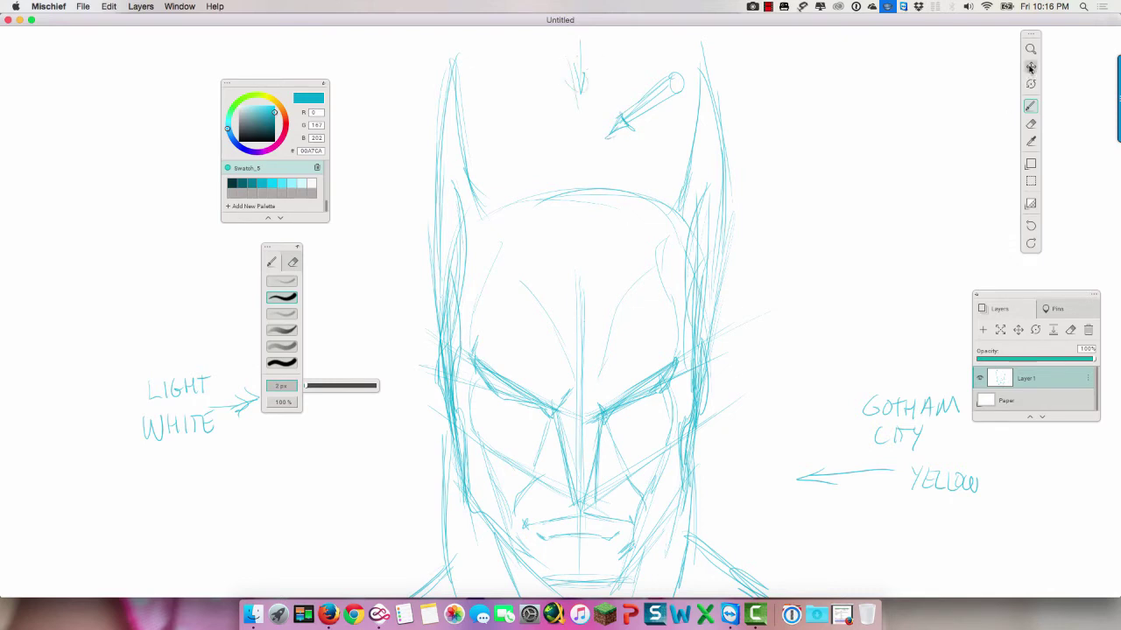
pyautogui.moveTo(730, 412)
pyautogui.mouseDown()
pyautogui.moveTo(725, 290)
pyautogui.moveTo(720, 321)
pyautogui.mouseUp()
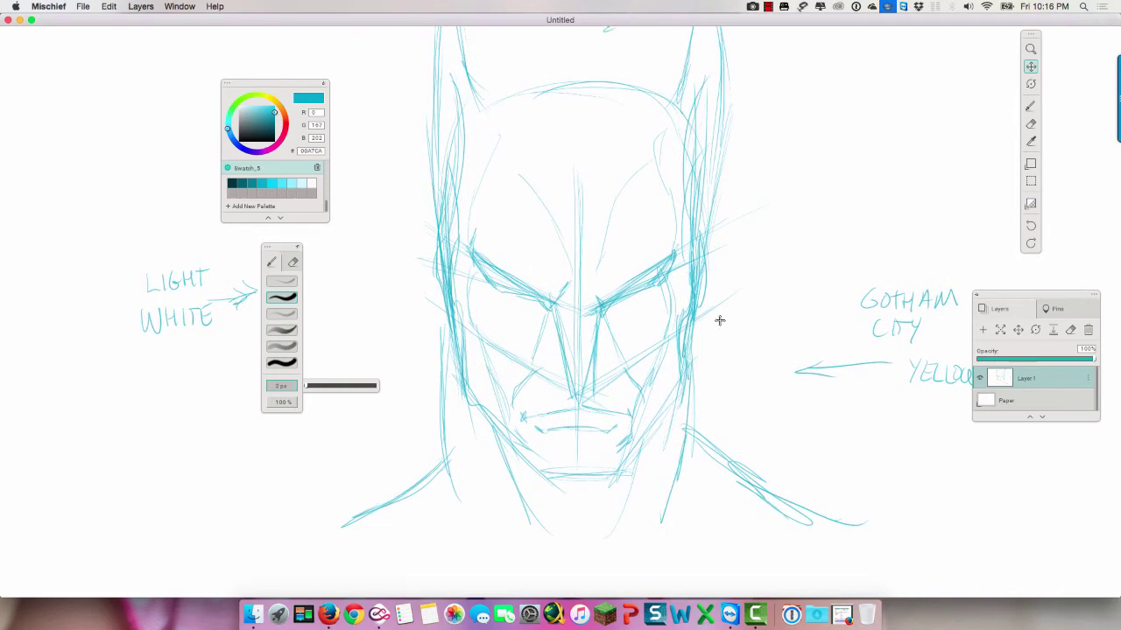
pyautogui.moveTo(469, 225); pyautogui.dragTo(481, 172)
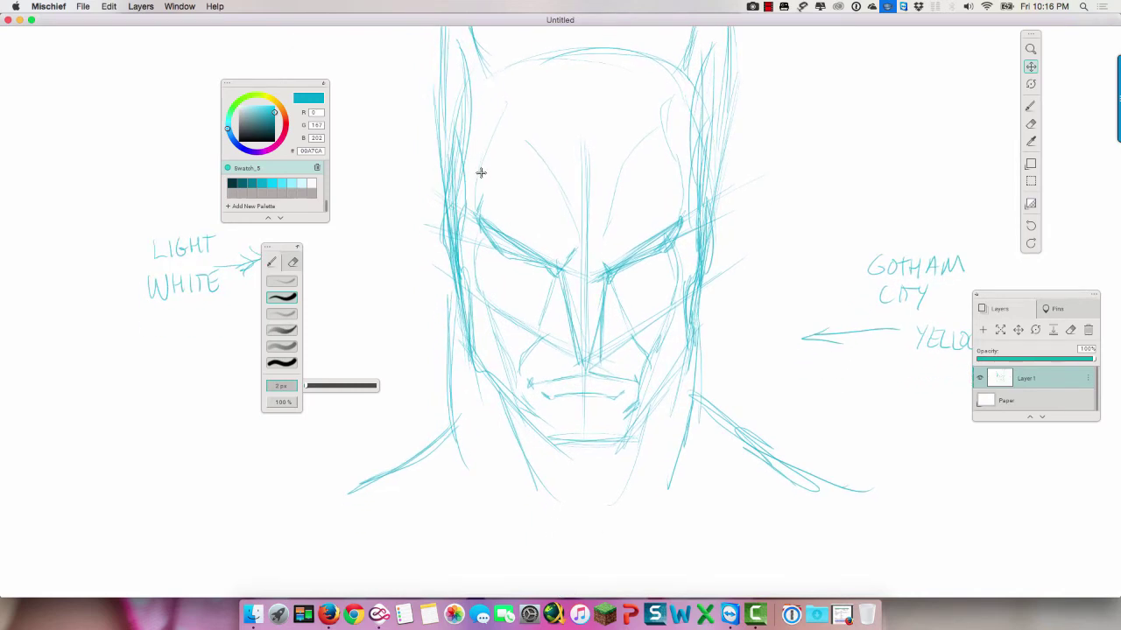
pyautogui.click(1031, 105)
pyautogui.moveTo(544, 268)
pyautogui.mouseDown()
pyautogui.moveTo(483, 259)
pyautogui.moveTo(476, 235)
pyautogui.moveTo(495, 280)
pyautogui.mouseUp()
pyautogui.moveTo(649, 288)
pyautogui.mouseDown()
pyautogui.moveTo(681, 222)
pyautogui.moveTo(683, 240)
pyautogui.moveTo(650, 278)
pyautogui.mouseUp()
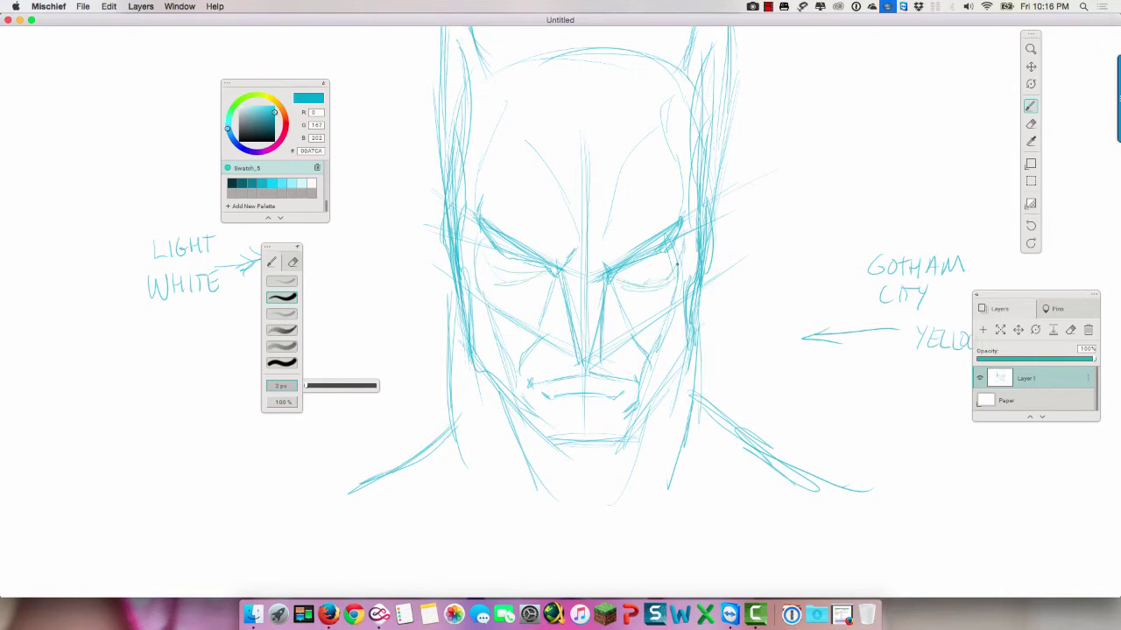
pyautogui.moveTo(536, 267); pyautogui.dragTo(498, 269)
pyautogui.moveTo(549, 270); pyautogui.dragTo(530, 283)
pyautogui.moveTo(558, 270); pyautogui.dragTo(532, 284)
# Step: Refine the nose base, mouth and chin contours and add lines down the neck
pyautogui.moveTo(512, 329)
pyautogui.mouseDown()
pyautogui.moveTo(539, 336)
pyautogui.moveTo(497, 308)
pyautogui.moveTo(577, 364)
pyautogui.moveTo(604, 371)
pyautogui.mouseUp()
pyautogui.moveTo(613, 356); pyautogui.dragTo(603, 372)
pyautogui.moveTo(550, 401)
pyautogui.mouseDown()
pyautogui.moveTo(623, 420)
pyautogui.moveTo(624, 401)
pyautogui.moveTo(630, 429)
pyautogui.moveTo(577, 434)
pyautogui.moveTo(502, 397)
pyautogui.moveTo(554, 489)
pyautogui.moveTo(635, 460)
pyautogui.moveTo(602, 504)
pyautogui.moveTo(638, 433)
pyautogui.mouseUp()
pyautogui.moveTo(616, 482)
pyautogui.mouseDown()
pyautogui.moveTo(640, 415)
pyautogui.moveTo(644, 509)
pyautogui.mouseUp()
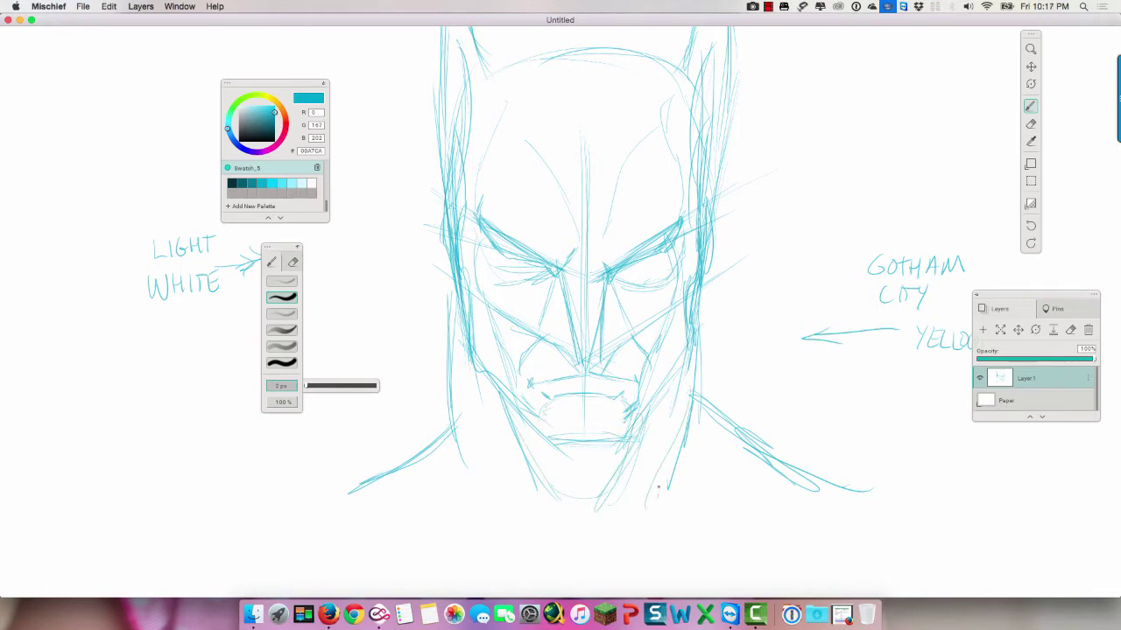
# Step: Sketch wavy cape folds down both sides of the neck to the shoulders
pyautogui.moveTo(691, 408); pyautogui.dragTo(701, 503)
pyautogui.moveTo(681, 405); pyautogui.dragTo(653, 498)
pyautogui.moveTo(460, 387)
pyautogui.mouseDown()
pyautogui.moveTo(501, 499)
pyautogui.moveTo(499, 472)
pyautogui.mouseUp()
pyautogui.moveTo(464, 364)
pyautogui.mouseDown()
pyautogui.moveTo(455, 386)
pyautogui.moveTo(504, 536)
pyautogui.mouseUp()
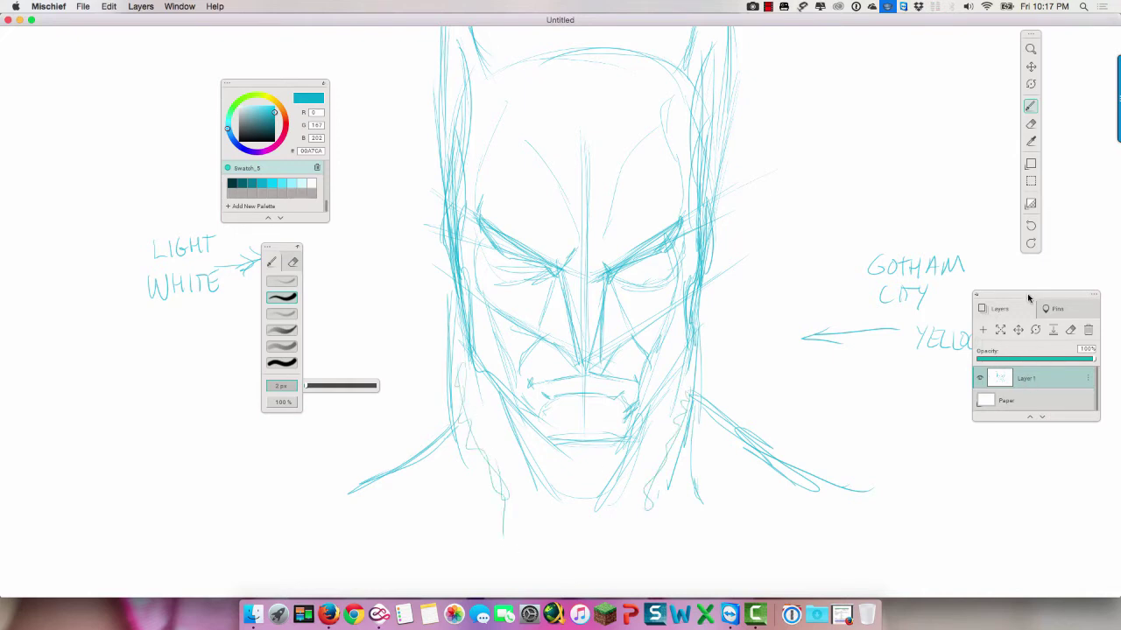
# Step: Rename Layer 1 as "pencil"
pyautogui.moveTo(1023, 296); pyautogui.dragTo(994, 310)
pyautogui.doubleClick(1001, 392)
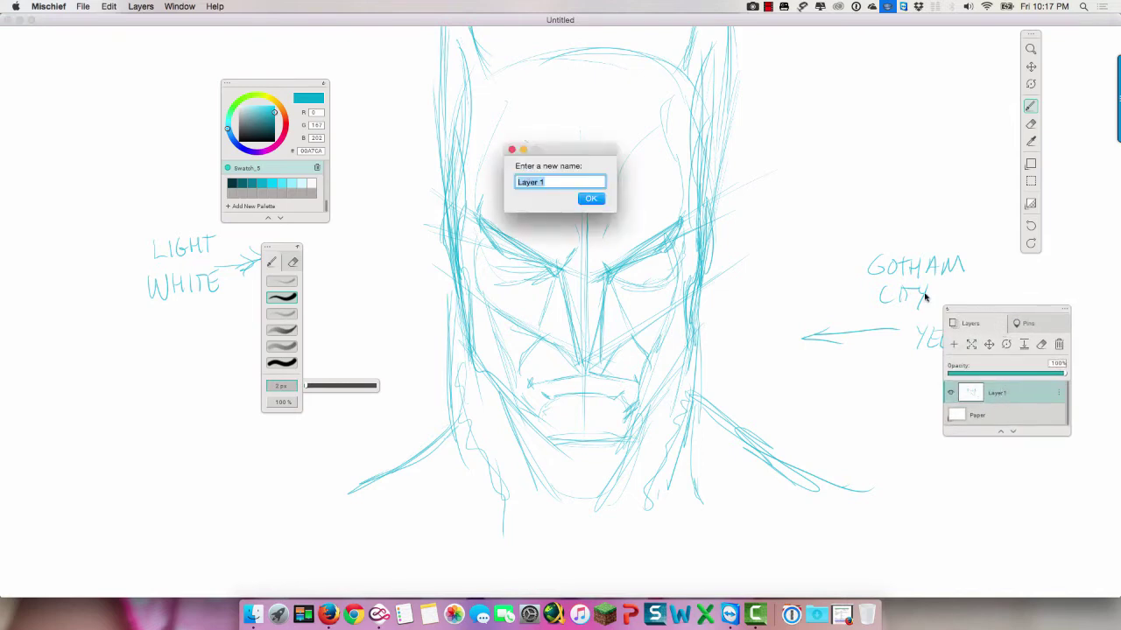
pyautogui.write('pencil')
pyautogui.press('Return')
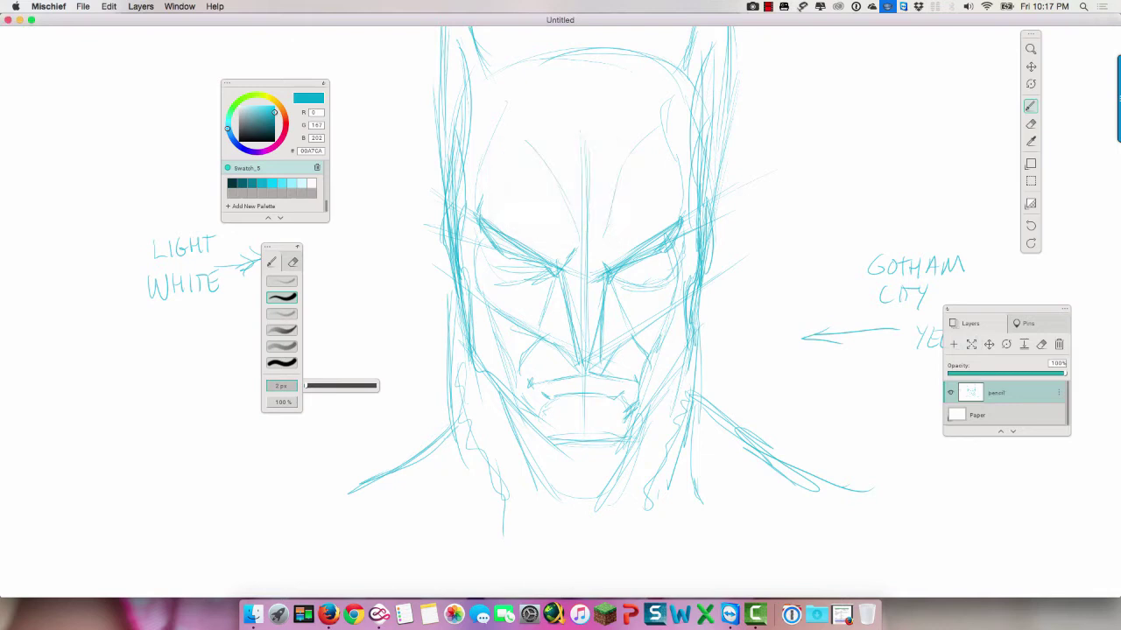
# Step: Add a new layer above the pencil layer and name it "ink"
pyautogui.click(954, 345)
pyautogui.doubleClick(997, 392)
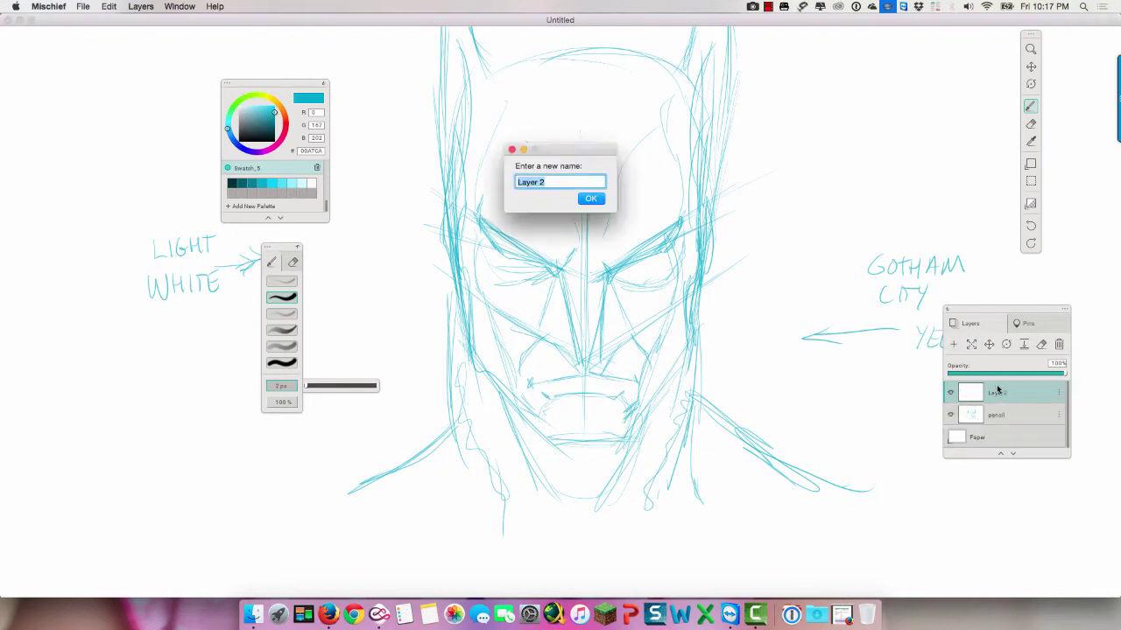
pyautogui.write('ink')
pyautogui.press('Return')
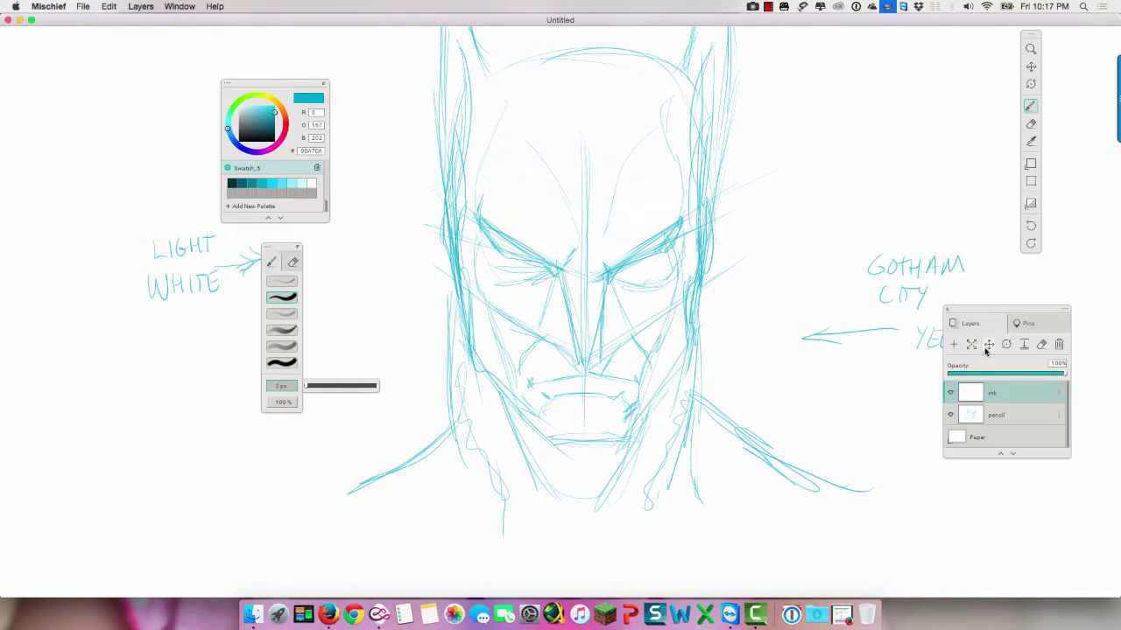
# Step: Set the brush color to black and collapse the Layers panel to free the canvas
pyautogui.moveTo(258, 131); pyautogui.dragTo(243, 143)
pyautogui.moveTo(270, 91)
pyautogui.mouseDown()
pyautogui.moveTo(512, 83)
pyautogui.moveTo(308, 79)
pyautogui.mouseUp()
pyautogui.click(462, 138)
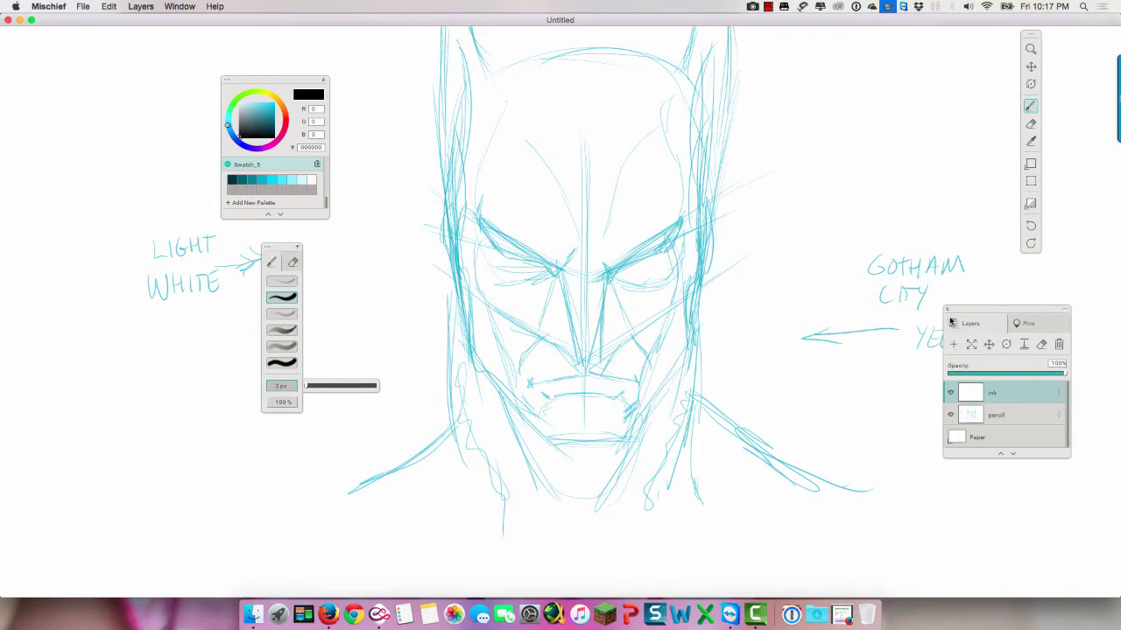
pyautogui.moveTo(993, 315); pyautogui.dragTo(1004, 338)
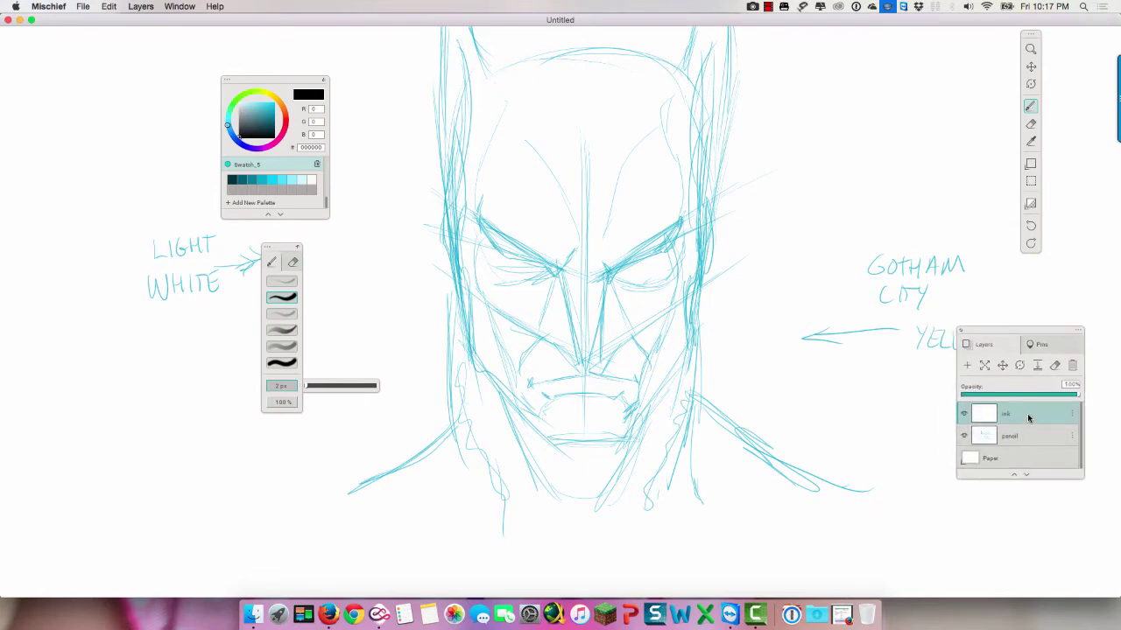
pyautogui.click(962, 333)
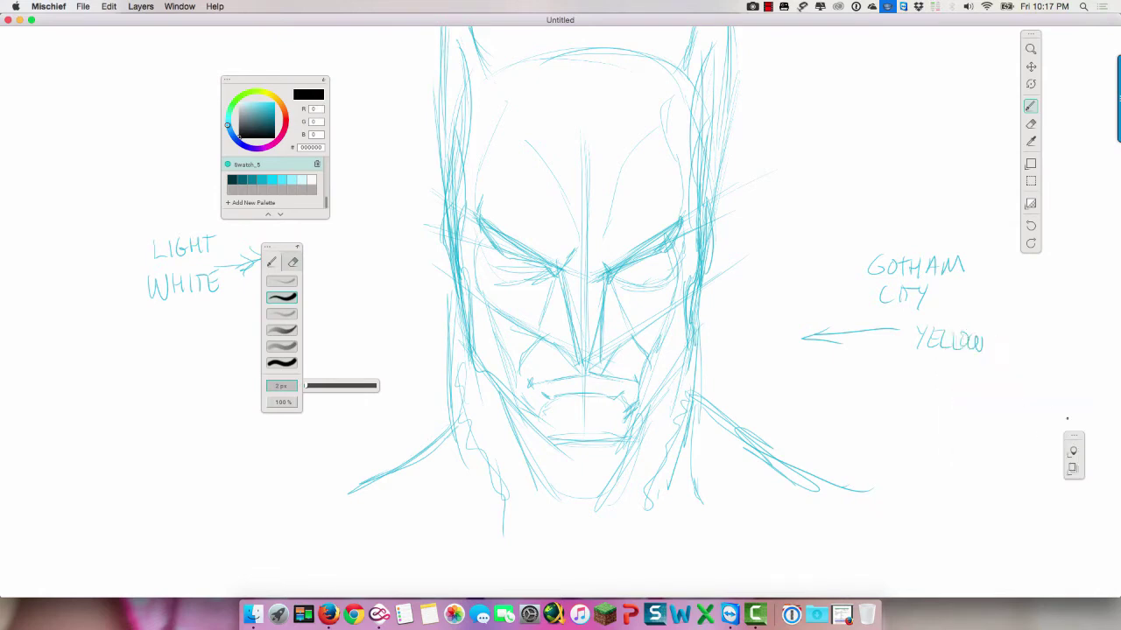
# Step: Enlarge the brush and try it with black strokes beside the forehead, then erase those test marks
pyautogui.moveTo(313, 388); pyautogui.dragTo(326, 386)
pyautogui.moveTo(846, 154)
pyautogui.mouseDown()
pyautogui.moveTo(768, 203)
pyautogui.moveTo(863, 142)
pyautogui.moveTo(775, 201)
pyautogui.moveTo(867, 160)
pyautogui.moveTo(793, 206)
pyautogui.mouseUp()
pyautogui.moveTo(881, 158)
pyautogui.mouseDown()
pyautogui.moveTo(798, 206)
pyautogui.moveTo(890, 158)
pyautogui.moveTo(815, 206)
pyautogui.mouseUp()
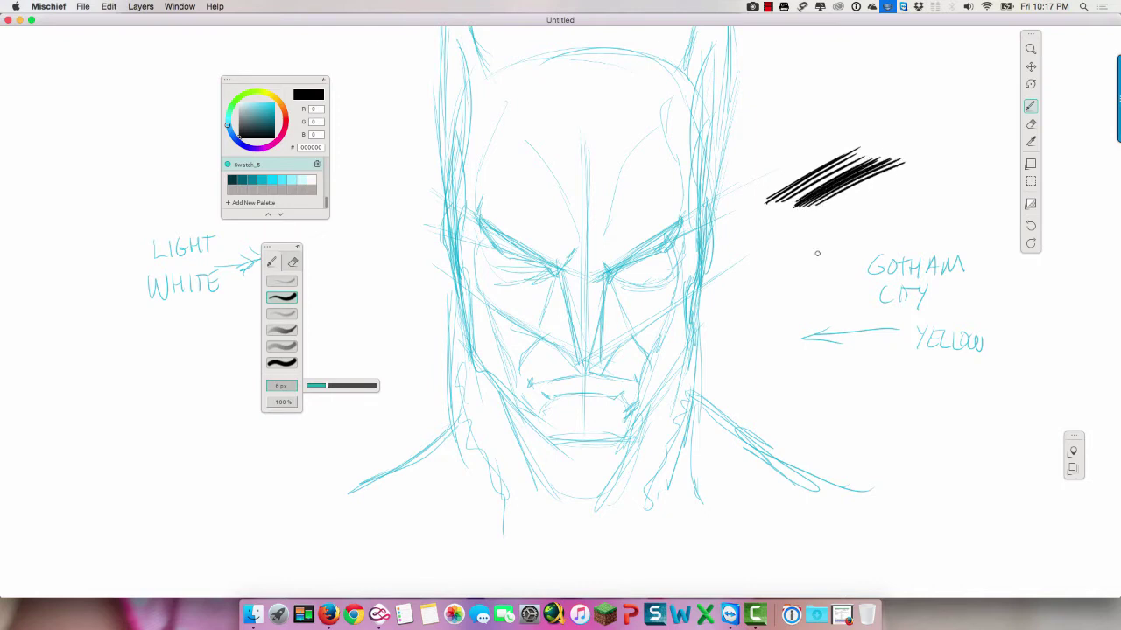
pyautogui.click(1030, 124)
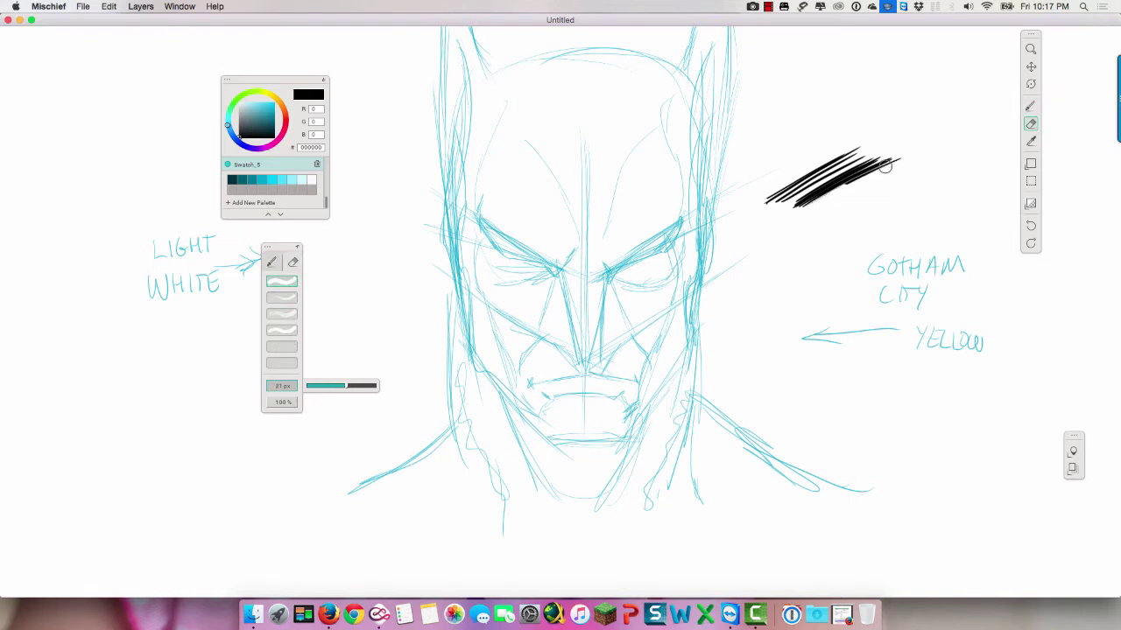
pyautogui.moveTo(885, 166); pyautogui.dragTo(755, 205)
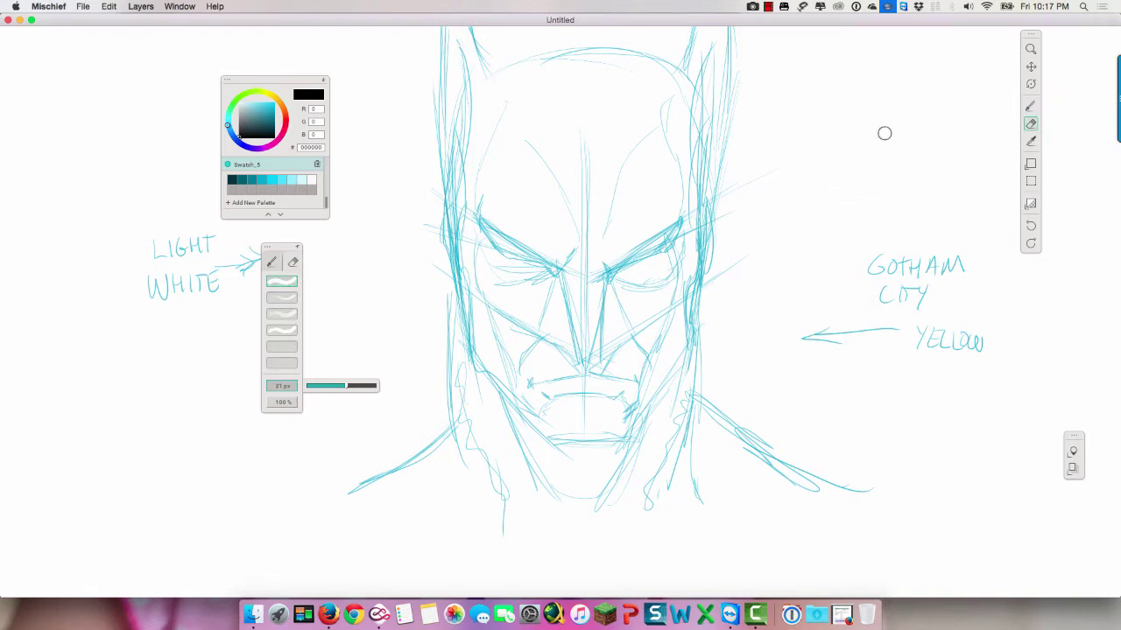
# Step: Ink the outlines of both angled eyes and the upper sides of the nose bridge with the black brush
pyautogui.click(1031, 106)
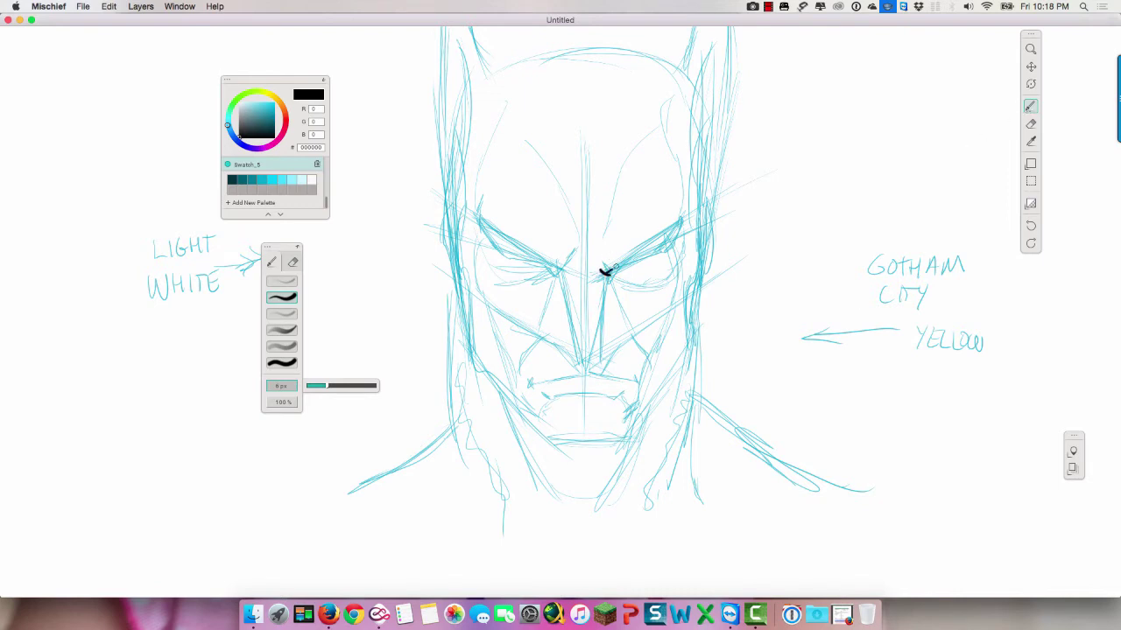
pyautogui.moveTo(603, 271); pyautogui.dragTo(683, 218)
pyautogui.moveTo(603, 275)
pyautogui.mouseDown()
pyautogui.moveTo(663, 253)
pyautogui.moveTo(679, 225)
pyautogui.moveTo(652, 255)
pyautogui.moveTo(680, 219)
pyautogui.mouseUp()
pyautogui.moveTo(478, 217)
pyautogui.mouseDown()
pyautogui.moveTo(562, 268)
pyautogui.moveTo(491, 224)
pyautogui.mouseUp()
pyautogui.moveTo(569, 263); pyautogui.dragTo(575, 254)
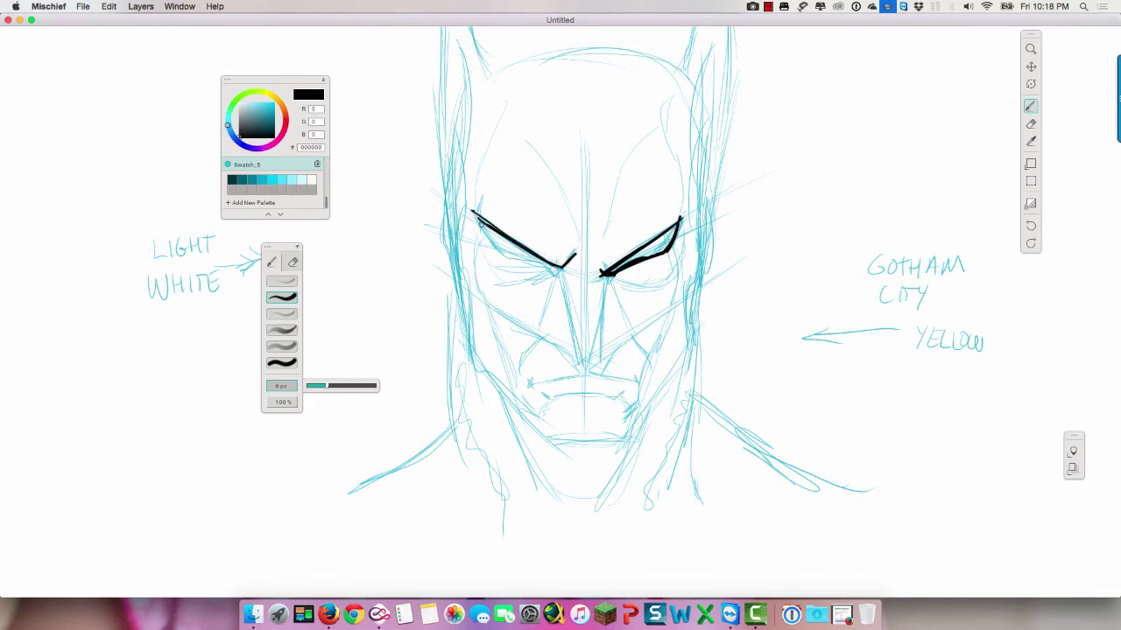
pyautogui.moveTo(477, 218)
pyautogui.mouseDown()
pyautogui.moveTo(503, 254)
pyautogui.moveTo(563, 271)
pyautogui.mouseUp()
pyautogui.moveTo(480, 209); pyautogui.dragTo(481, 196)
pyautogui.moveTo(572, 261)
pyautogui.mouseDown()
pyautogui.moveTo(563, 271)
pyautogui.moveTo(573, 283)
pyautogui.moveTo(600, 282)
pyautogui.moveTo(561, 283)
pyautogui.moveTo(573, 306)
pyautogui.moveTo(599, 315)
pyautogui.moveTo(601, 305)
pyautogui.mouseUp()
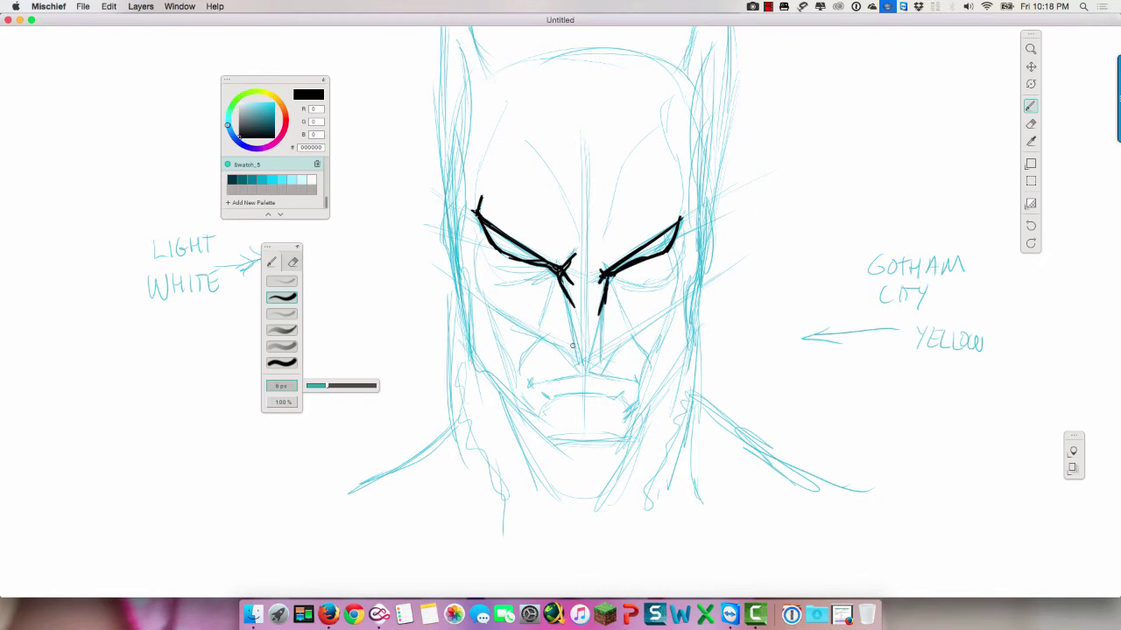
# Step: Ink the mask's lower edge as a V below the nose and down along both cheeks
pyautogui.moveTo(487, 300); pyautogui.dragTo(593, 368)
pyautogui.moveTo(530, 333)
pyautogui.mouseDown()
pyautogui.moveTo(590, 366)
pyautogui.moveTo(667, 312)
pyautogui.mouseUp()
pyautogui.moveTo(604, 354)
pyautogui.mouseDown()
pyautogui.moveTo(676, 306)
pyautogui.moveTo(652, 402)
pyautogui.mouseUp()
pyautogui.moveTo(668, 336); pyautogui.dragTo(650, 399)
pyautogui.moveTo(486, 301); pyautogui.dragTo(512, 398)
pyautogui.moveTo(653, 389); pyautogui.dragTo(646, 412)
pyautogui.moveTo(671, 322); pyautogui.dragTo(665, 341)
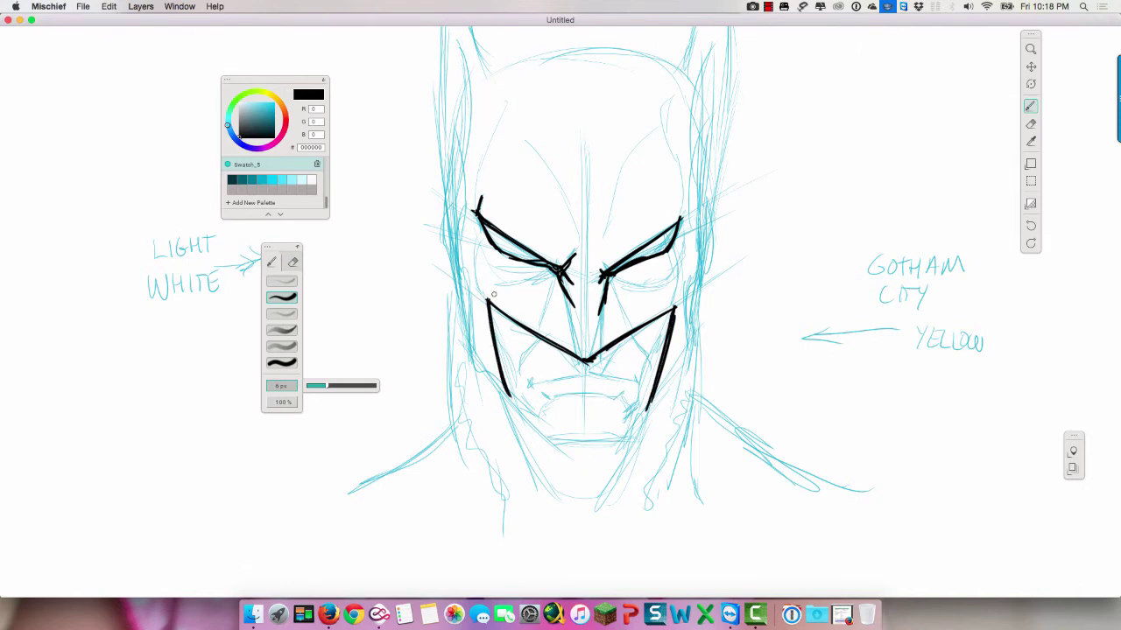
# Step: Ink the cowl's outer sides from the jaw up into both ears, adding the inner contour of the left ear
pyautogui.moveTo(454, 236)
pyautogui.mouseDown()
pyautogui.moveTo(470, 350)
pyautogui.moveTo(513, 399)
pyautogui.mouseUp()
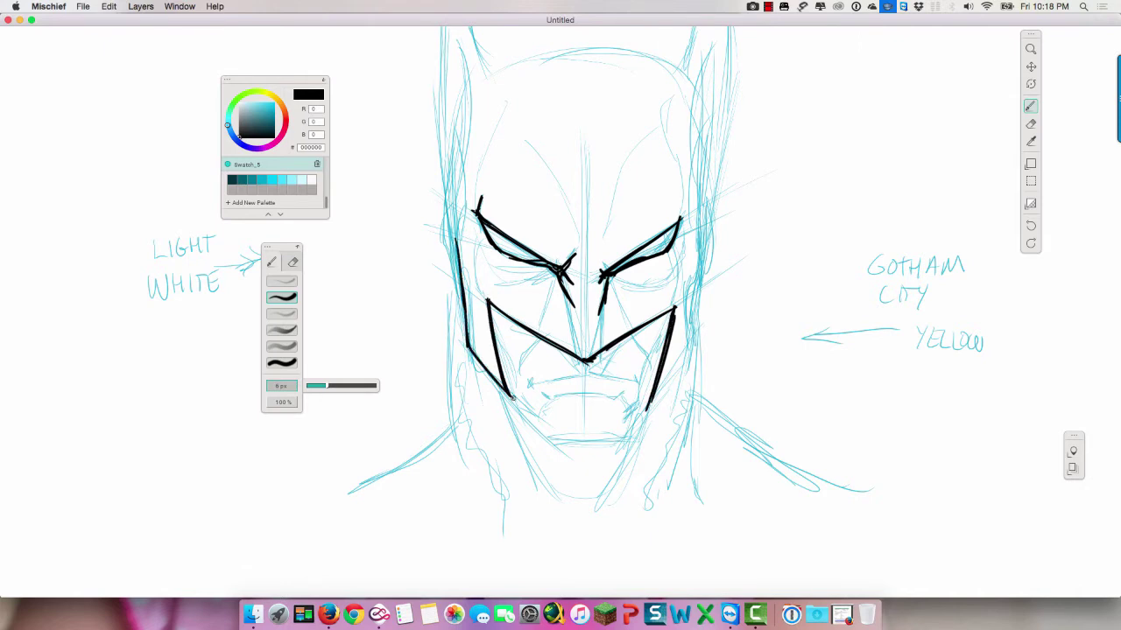
pyautogui.moveTo(464, 329)
pyautogui.mouseDown()
pyautogui.moveTo(514, 401)
pyautogui.moveTo(455, 215)
pyautogui.moveTo(457, 226)
pyautogui.moveTo(441, 75)
pyautogui.mouseUp()
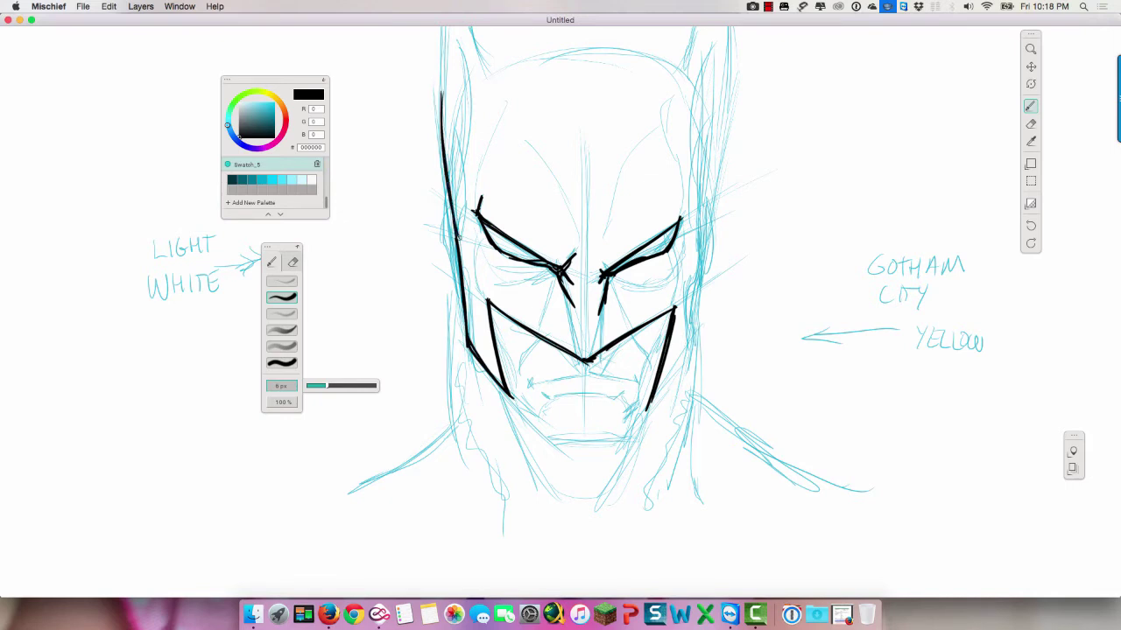
pyautogui.moveTo(460, 242); pyautogui.dragTo(438, 40)
pyautogui.moveTo(653, 403)
pyautogui.mouseDown()
pyautogui.moveTo(697, 333)
pyautogui.moveTo(726, 67)
pyautogui.moveTo(699, 293)
pyautogui.mouseUp()
pyautogui.moveTo(709, 249); pyautogui.dragTo(727, 28)
pyautogui.moveTo(723, 101); pyautogui.dragTo(727, 59)
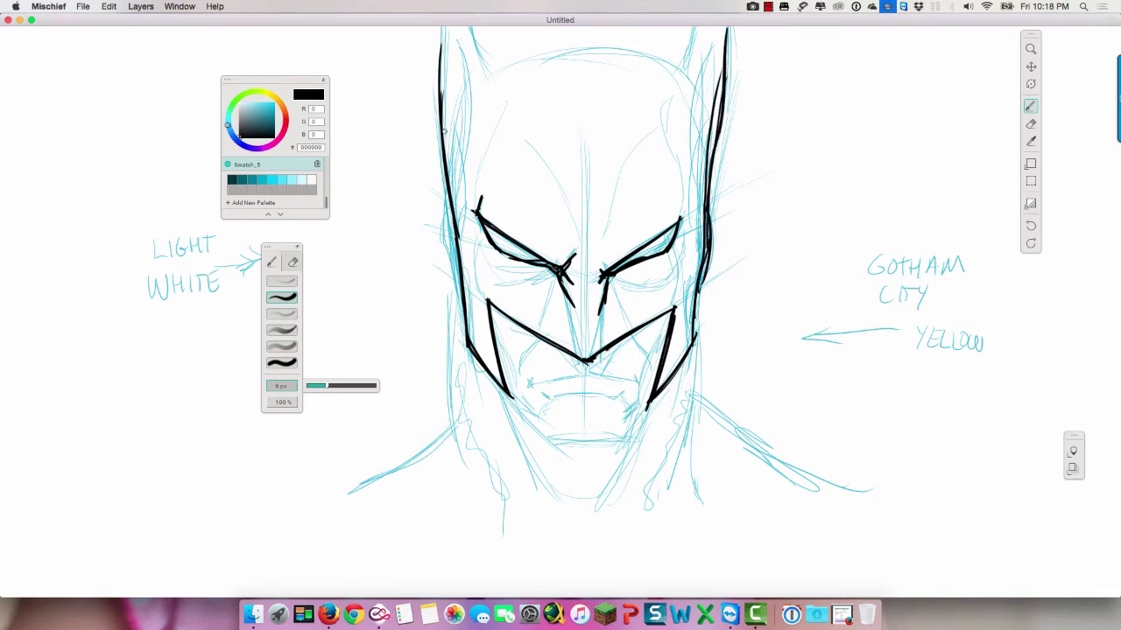
pyautogui.moveTo(453, 210); pyautogui.dragTo(443, 128)
pyautogui.moveTo(464, 289); pyautogui.dragTo(457, 107)
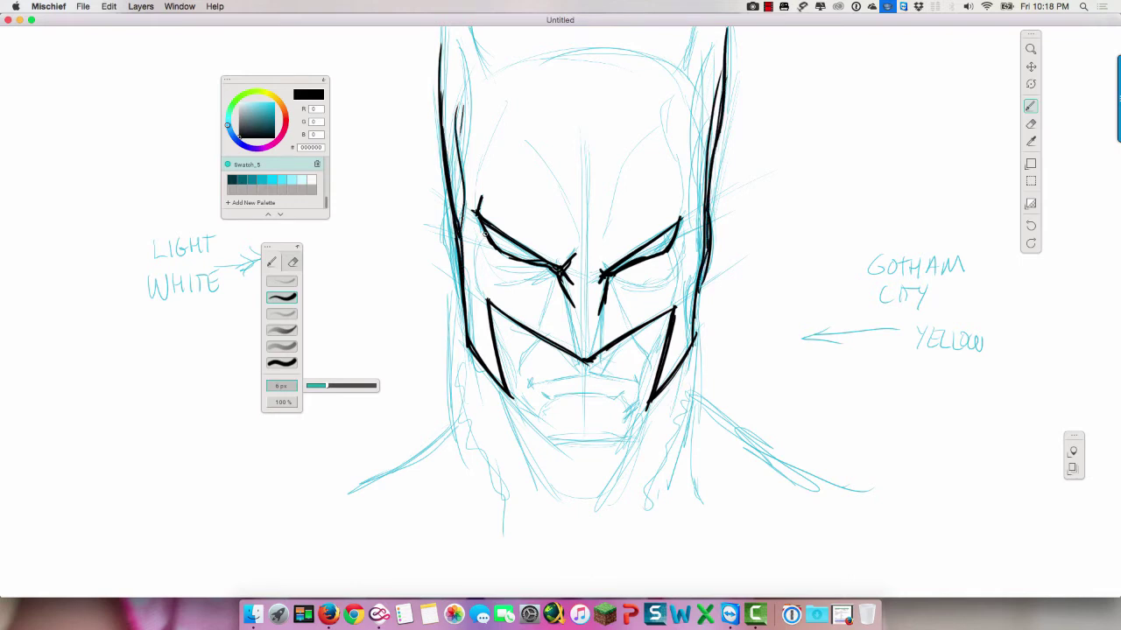
# Step: Ink the curved cheek folds, the mouth lines and the angular jaw and chin outline
pyautogui.moveTo(549, 268); pyautogui.dragTo(524, 263)
pyautogui.moveTo(545, 340); pyautogui.dragTo(516, 378)
pyautogui.moveTo(626, 336)
pyautogui.mouseDown()
pyautogui.moveTo(652, 368)
pyautogui.moveTo(626, 338)
pyautogui.mouseUp()
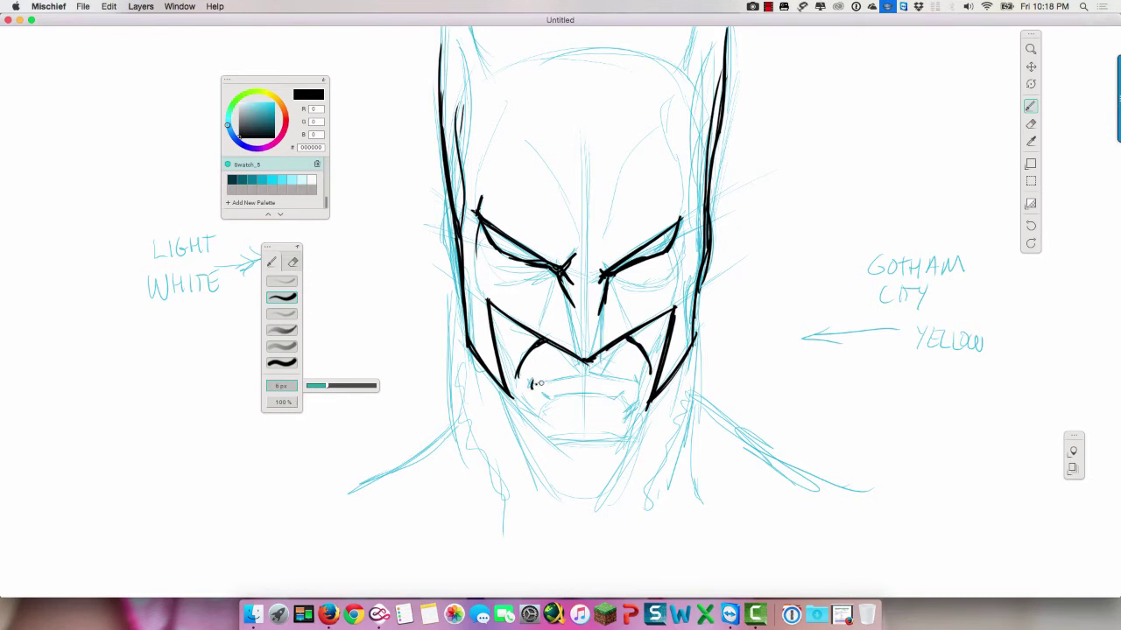
pyautogui.moveTo(532, 383)
pyautogui.mouseDown()
pyautogui.moveTo(638, 380)
pyautogui.moveTo(553, 395)
pyautogui.moveTo(625, 392)
pyautogui.moveTo(631, 410)
pyautogui.mouseUp()
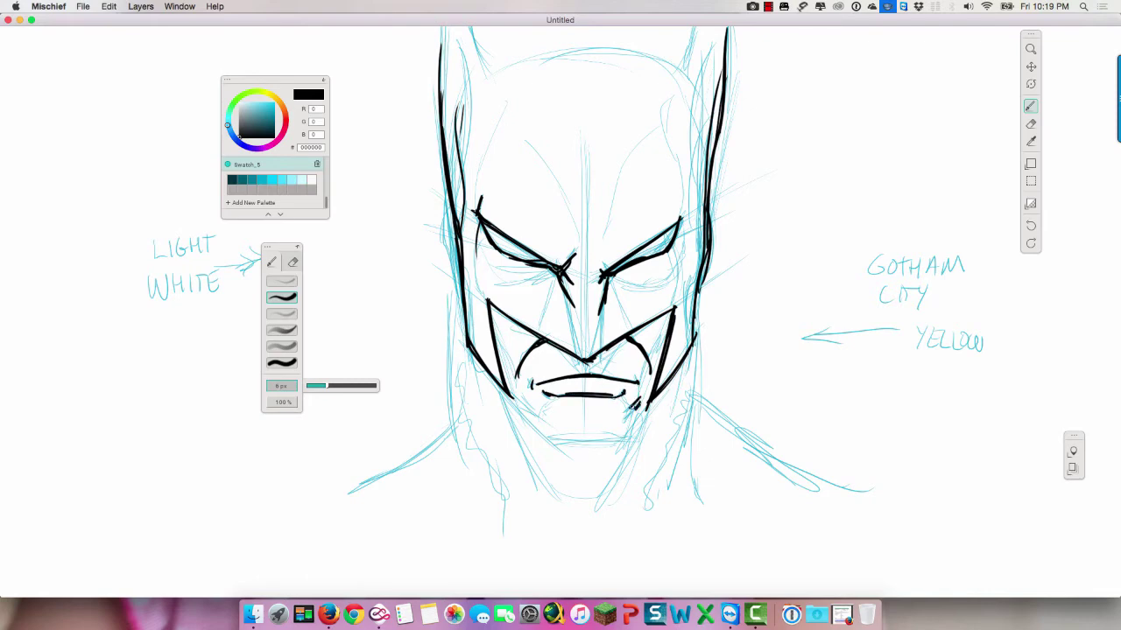
pyautogui.moveTo(517, 398)
pyautogui.mouseDown()
pyautogui.moveTo(552, 436)
pyautogui.moveTo(572, 437)
pyautogui.moveTo(628, 436)
pyautogui.moveTo(648, 401)
pyautogui.mouseUp()
# Step: Ink the outer neck contours and the sloping shoulder lines on both sides
pyautogui.moveTo(697, 341)
pyautogui.mouseDown()
pyautogui.moveTo(689, 401)
pyautogui.moveTo(775, 453)
pyautogui.mouseUp()
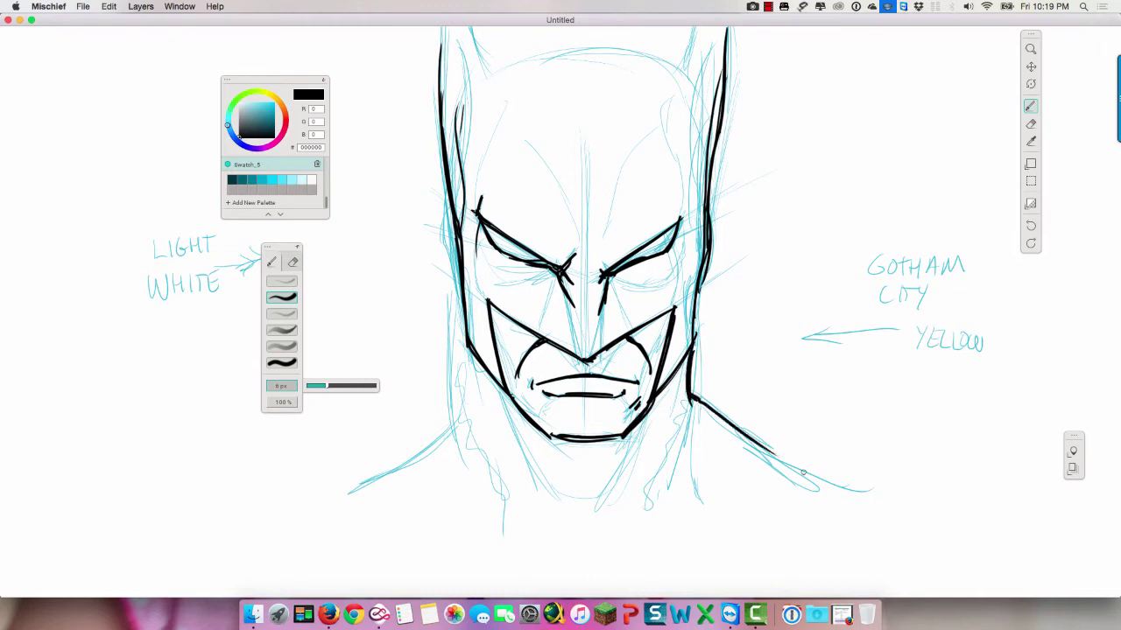
pyautogui.moveTo(459, 284); pyautogui.dragTo(459, 378)
pyautogui.moveTo(458, 303)
pyautogui.mouseDown()
pyautogui.moveTo(457, 425)
pyautogui.moveTo(389, 473)
pyautogui.mouseUp()
pyautogui.moveTo(448, 428); pyautogui.dragTo(394, 464)
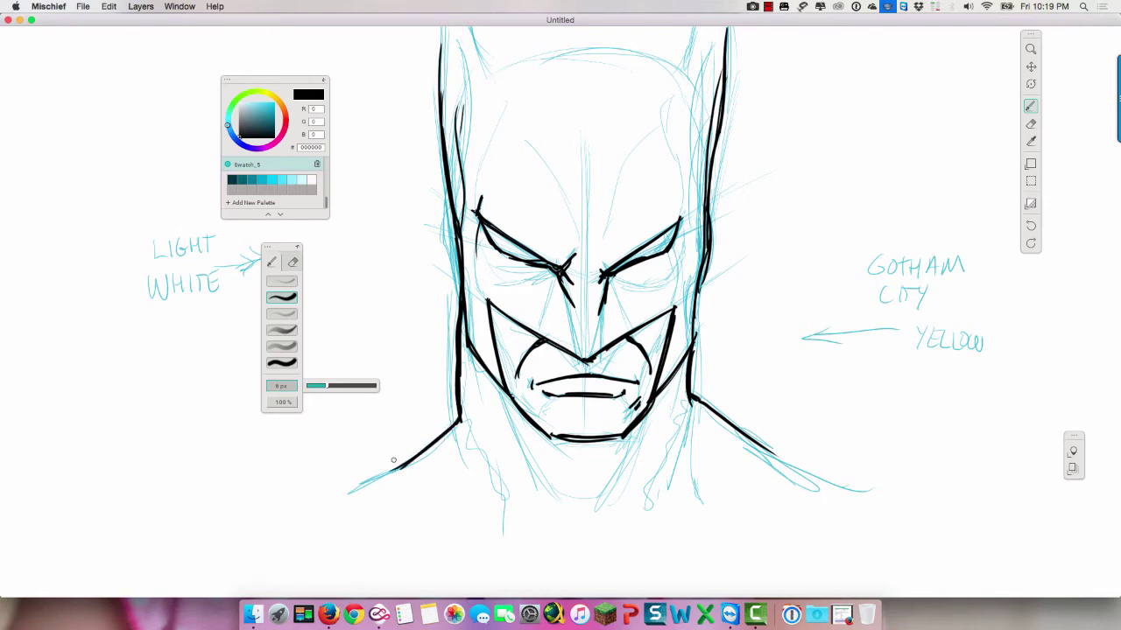
pyautogui.moveTo(464, 312); pyautogui.dragTo(460, 428)
pyautogui.moveTo(461, 407); pyautogui.dragTo(332, 497)
# Step: Ink the top of the cowl between the ears, plus the forehead creases and temple contours
pyautogui.moveTo(473, 28)
pyautogui.mouseDown()
pyautogui.moveTo(491, 67)
pyautogui.moveTo(563, 51)
pyautogui.moveTo(644, 52)
pyautogui.mouseUp()
pyautogui.moveTo(494, 68)
pyautogui.mouseDown()
pyautogui.moveTo(628, 46)
pyautogui.moveTo(593, 45)
pyautogui.moveTo(681, 60)
pyautogui.moveTo(690, 24)
pyautogui.mouseUp()
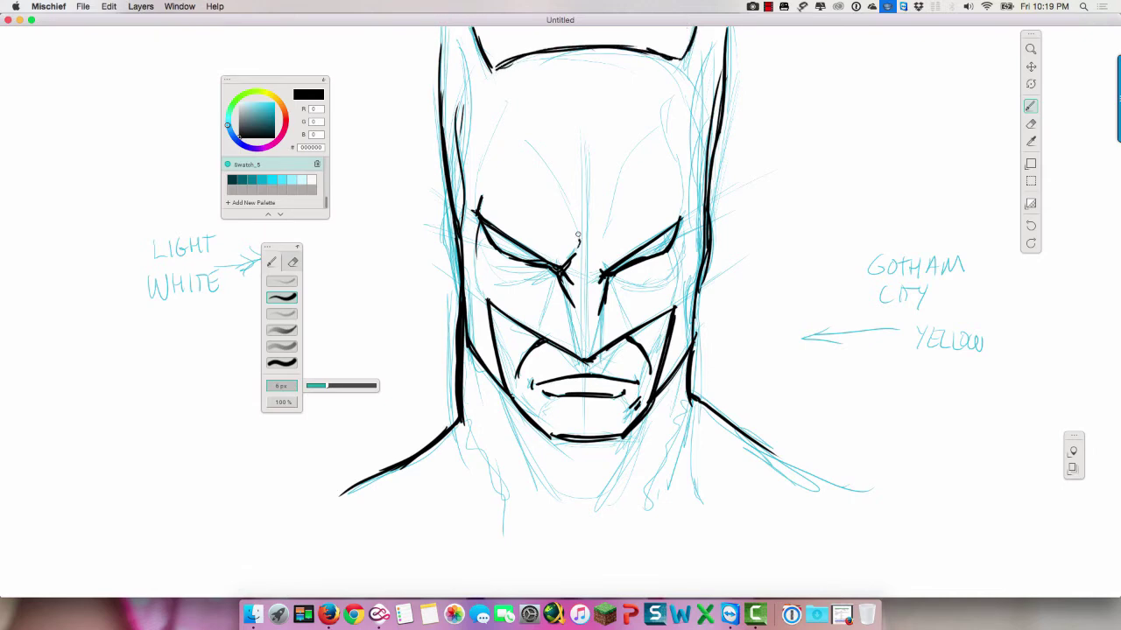
pyautogui.moveTo(572, 193)
pyautogui.mouseDown()
pyautogui.moveTo(578, 243)
pyautogui.moveTo(629, 161)
pyautogui.mouseUp()
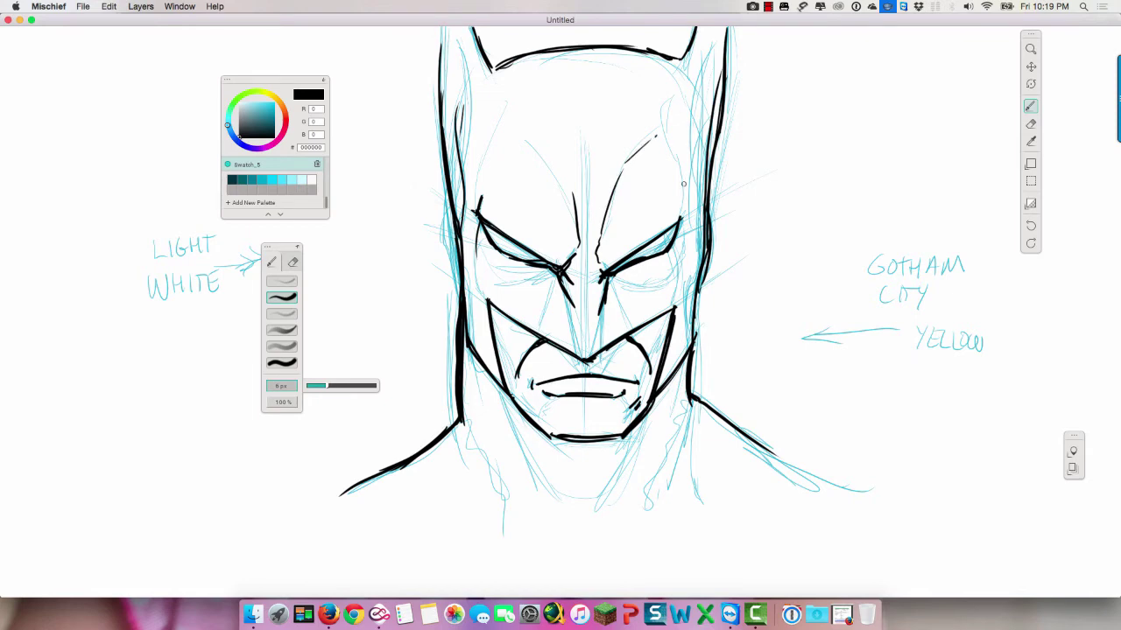
pyautogui.moveTo(687, 203); pyautogui.dragTo(676, 115)
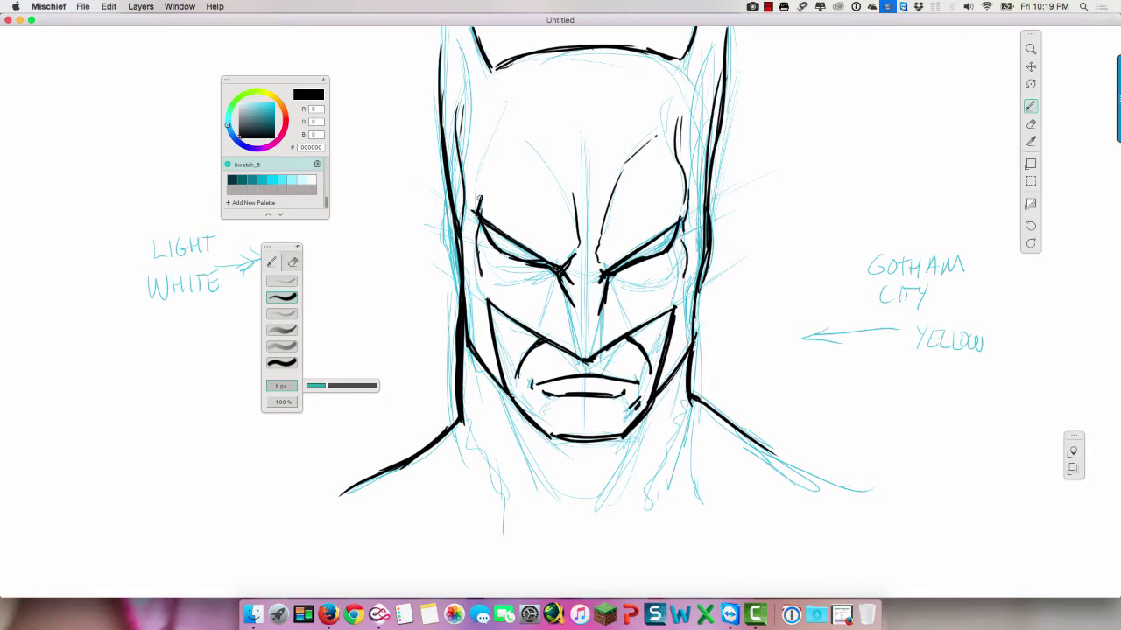
pyautogui.moveTo(479, 200); pyautogui.dragTo(493, 100)
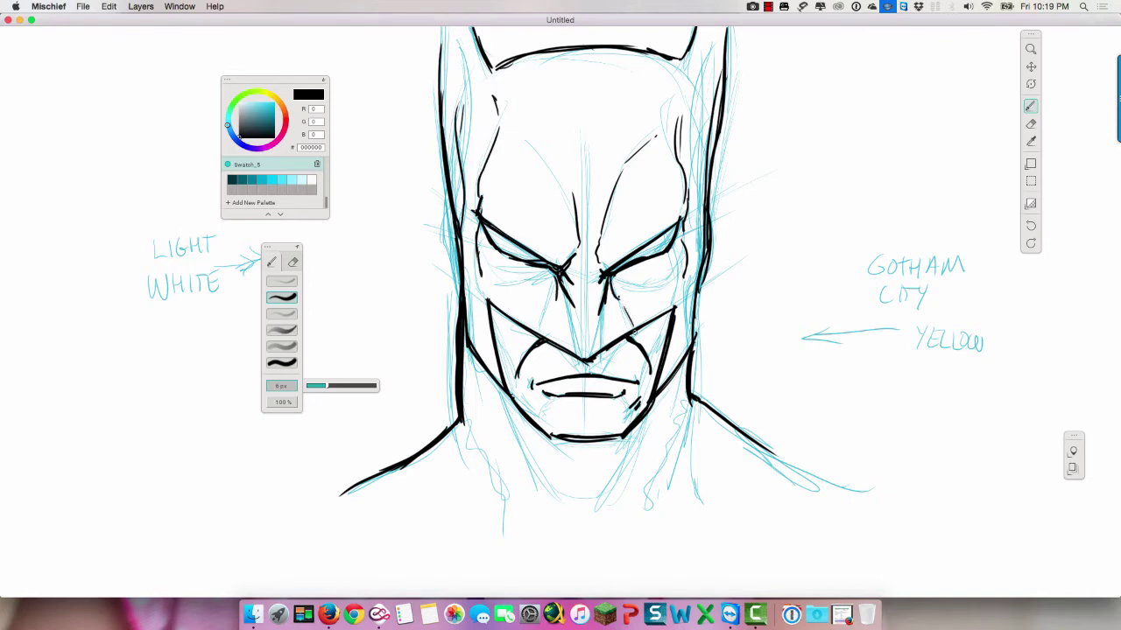
# Step: Add fine black hatching along the cheeks, chin and inner brows, and darken the eyes under the brow lines
pyautogui.moveTo(493, 329); pyautogui.dragTo(514, 390)
pyautogui.moveTo(500, 351); pyautogui.dragTo(517, 394)
pyautogui.moveTo(666, 339); pyautogui.dragTo(645, 394)
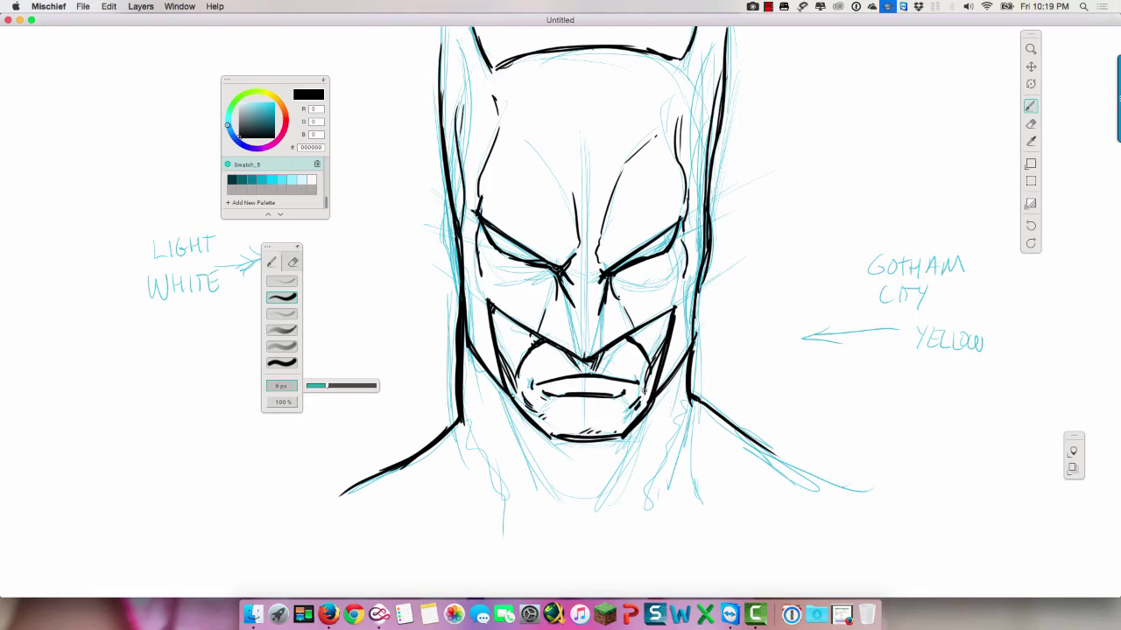
pyautogui.moveTo(482, 224); pyautogui.dragTo(516, 247)
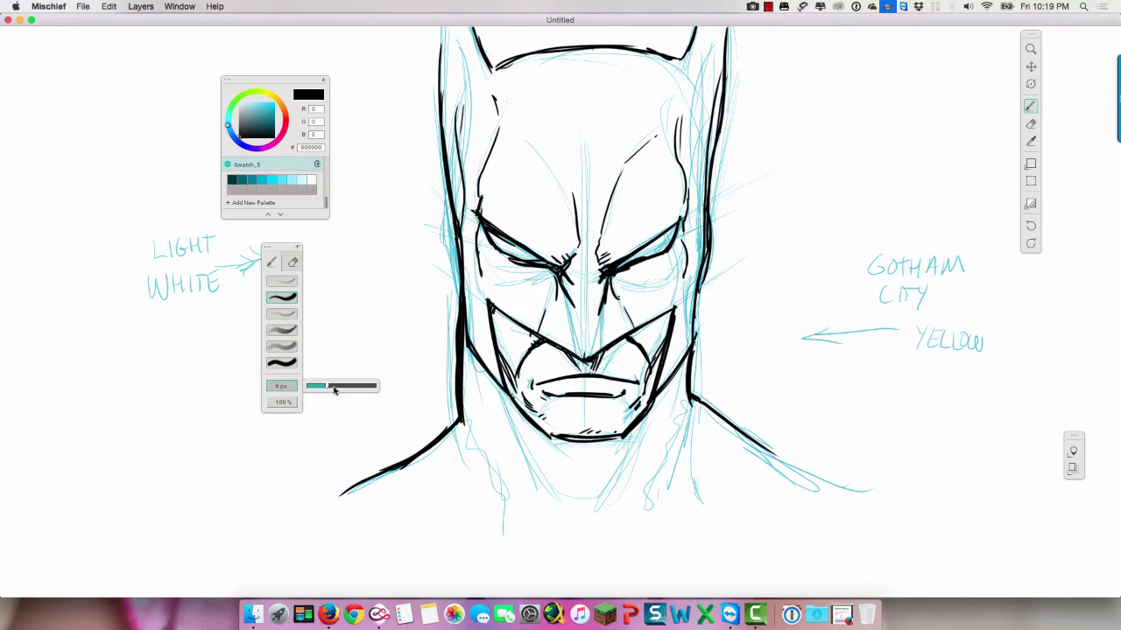
# Step: Enlarge the brush further and fill solid black shadows around the eyes, beside the nose and down the mask's right edge
pyautogui.moveTo(334, 388); pyautogui.dragTo(353, 385)
pyautogui.moveTo(545, 269)
pyautogui.mouseDown()
pyautogui.moveTo(497, 265)
pyautogui.moveTo(488, 249)
pyautogui.moveTo(549, 268)
pyautogui.moveTo(502, 273)
pyautogui.moveTo(572, 310)
pyautogui.moveTo(565, 282)
pyautogui.moveTo(572, 338)
pyautogui.mouseUp()
pyautogui.moveTo(612, 276)
pyautogui.mouseDown()
pyautogui.moveTo(603, 340)
pyautogui.moveTo(619, 273)
pyautogui.moveTo(665, 261)
pyautogui.moveTo(646, 263)
pyautogui.moveTo(668, 252)
pyautogui.moveTo(683, 217)
pyautogui.moveTo(663, 263)
pyautogui.moveTo(680, 246)
pyautogui.moveTo(679, 290)
pyautogui.moveTo(688, 266)
pyautogui.moveTo(669, 384)
pyautogui.mouseUp()
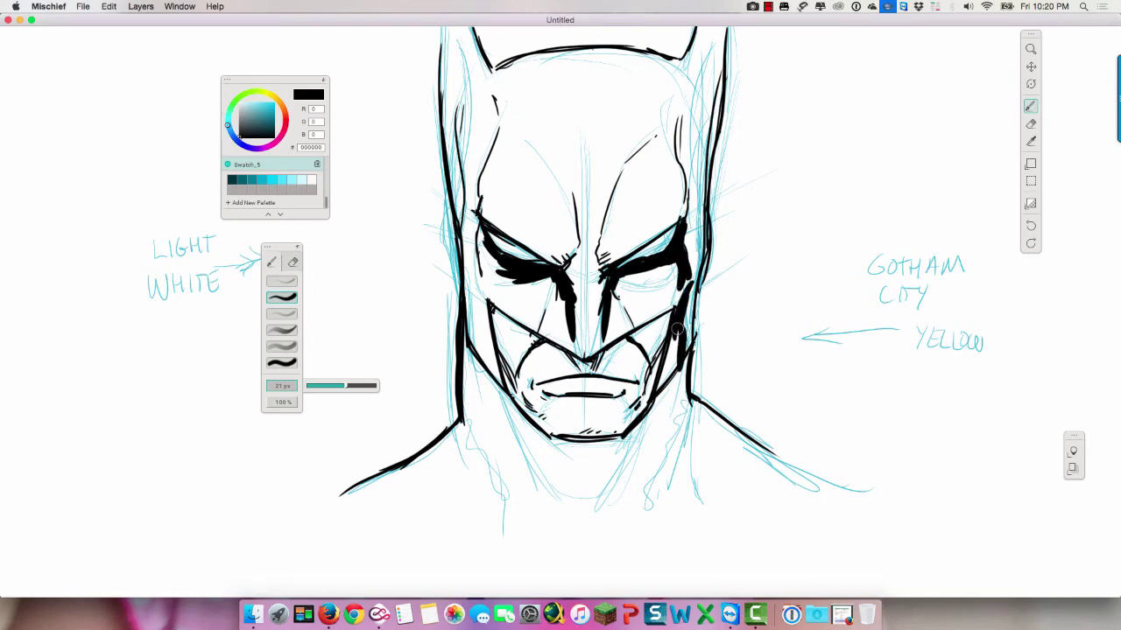
pyautogui.moveTo(676, 330); pyautogui.dragTo(658, 385)
pyautogui.moveTo(679, 310)
pyautogui.mouseDown()
pyautogui.moveTo(689, 285)
pyautogui.moveTo(686, 302)
pyautogui.mouseUp()
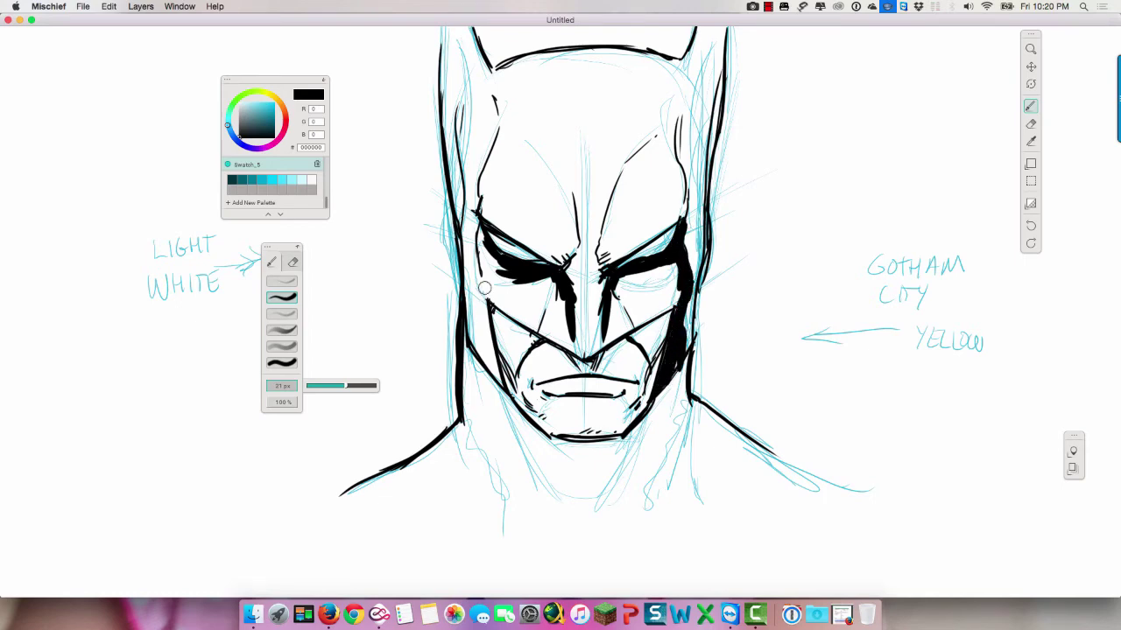
# Step: Fill the left edge of the mask with solid black from the temple down to the cheek
pyautogui.moveTo(484, 287); pyautogui.dragTo(497, 378)
pyautogui.moveTo(491, 314)
pyautogui.mouseDown()
pyautogui.moveTo(502, 382)
pyautogui.moveTo(477, 360)
pyautogui.mouseUp()
pyautogui.moveTo(483, 271)
pyautogui.mouseDown()
pyautogui.moveTo(475, 330)
pyautogui.moveTo(467, 249)
pyautogui.mouseUp()
pyautogui.moveTo(473, 260)
pyautogui.mouseDown()
pyautogui.moveTo(476, 194)
pyautogui.moveTo(471, 289)
pyautogui.moveTo(487, 277)
pyautogui.moveTo(487, 245)
pyautogui.mouseUp()
# Step: Fill a solid black shadow along the left jaw and beneath the chin, tapering down the throat
pyautogui.moveTo(478, 293)
pyautogui.mouseDown()
pyautogui.moveTo(489, 266)
pyautogui.moveTo(474, 363)
pyautogui.moveTo(504, 388)
pyautogui.moveTo(560, 510)
pyautogui.mouseUp()
pyautogui.moveTo(503, 392); pyautogui.dragTo(539, 464)
pyautogui.moveTo(517, 412)
pyautogui.mouseDown()
pyautogui.moveTo(562, 449)
pyautogui.moveTo(593, 444)
pyautogui.moveTo(560, 438)
pyautogui.moveTo(631, 433)
pyautogui.moveTo(567, 467)
pyautogui.mouseUp()
pyautogui.moveTo(619, 439)
pyautogui.mouseDown()
pyautogui.moveTo(577, 476)
pyautogui.moveTo(589, 479)
pyautogui.moveTo(584, 504)
pyautogui.moveTo(579, 455)
pyautogui.moveTo(556, 490)
pyautogui.moveTo(535, 431)
pyautogui.moveTo(562, 507)
pyautogui.moveTo(567, 464)
pyautogui.moveTo(585, 446)
pyautogui.moveTo(596, 469)
pyautogui.mouseUp()
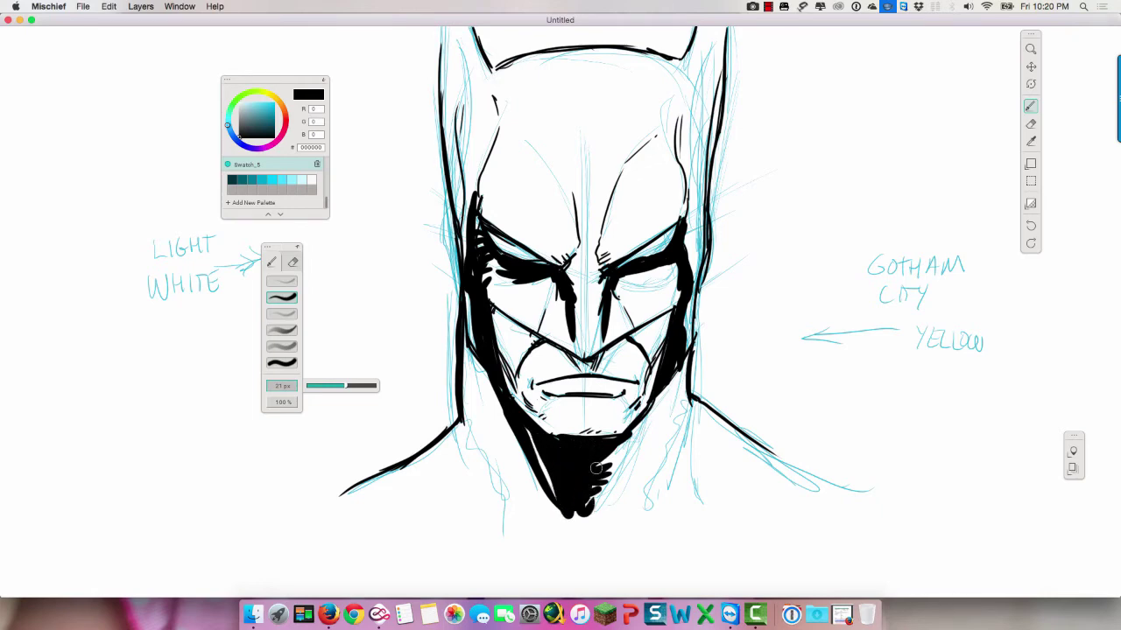
# Step: Paint thick black fold shadows down both sides of the neck, forking at their lower ends
pyautogui.moveTo(685, 385); pyautogui.dragTo(630, 513)
pyautogui.moveTo(674, 429); pyautogui.dragTo(640, 496)
pyautogui.moveTo(683, 372); pyautogui.dragTo(653, 510)
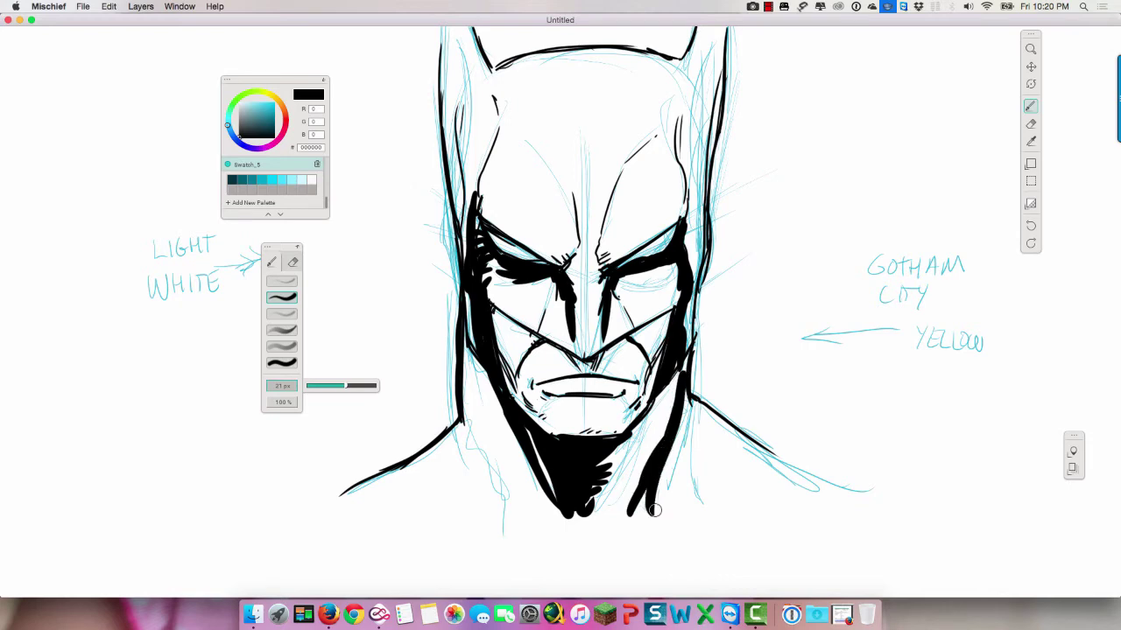
pyautogui.moveTo(663, 459)
pyautogui.mouseDown()
pyautogui.moveTo(645, 510)
pyautogui.moveTo(661, 487)
pyautogui.moveTo(676, 510)
pyautogui.moveTo(654, 501)
pyautogui.mouseUp()
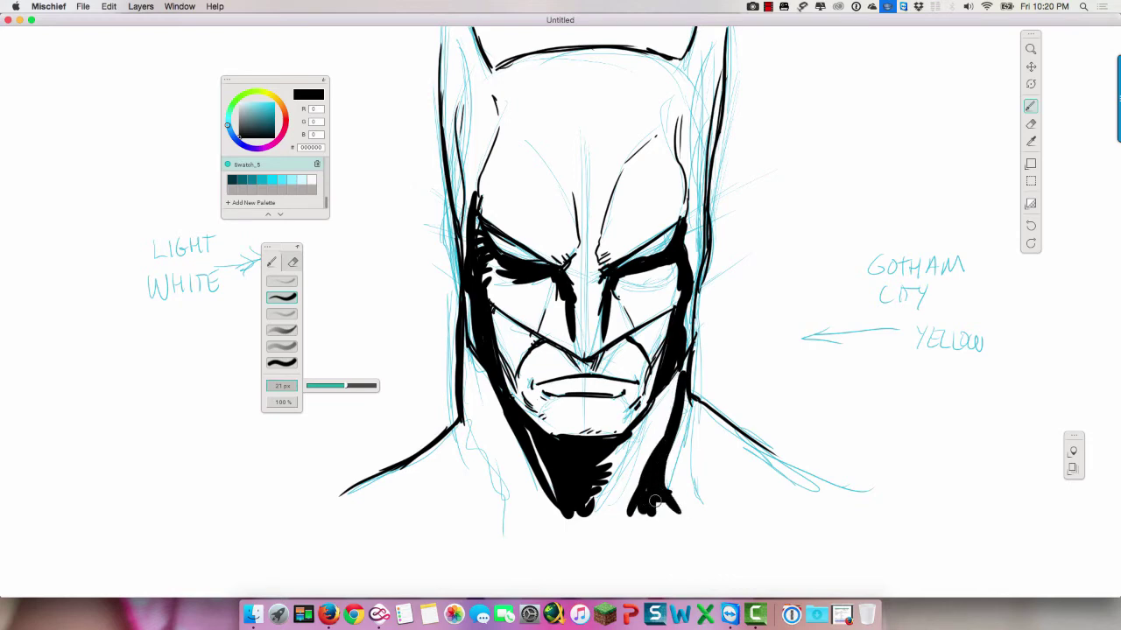
pyautogui.moveTo(482, 379)
pyautogui.mouseDown()
pyautogui.moveTo(498, 513)
pyautogui.moveTo(474, 371)
pyautogui.moveTo(499, 504)
pyautogui.mouseUp()
pyautogui.moveTo(484, 422); pyautogui.dragTo(474, 499)
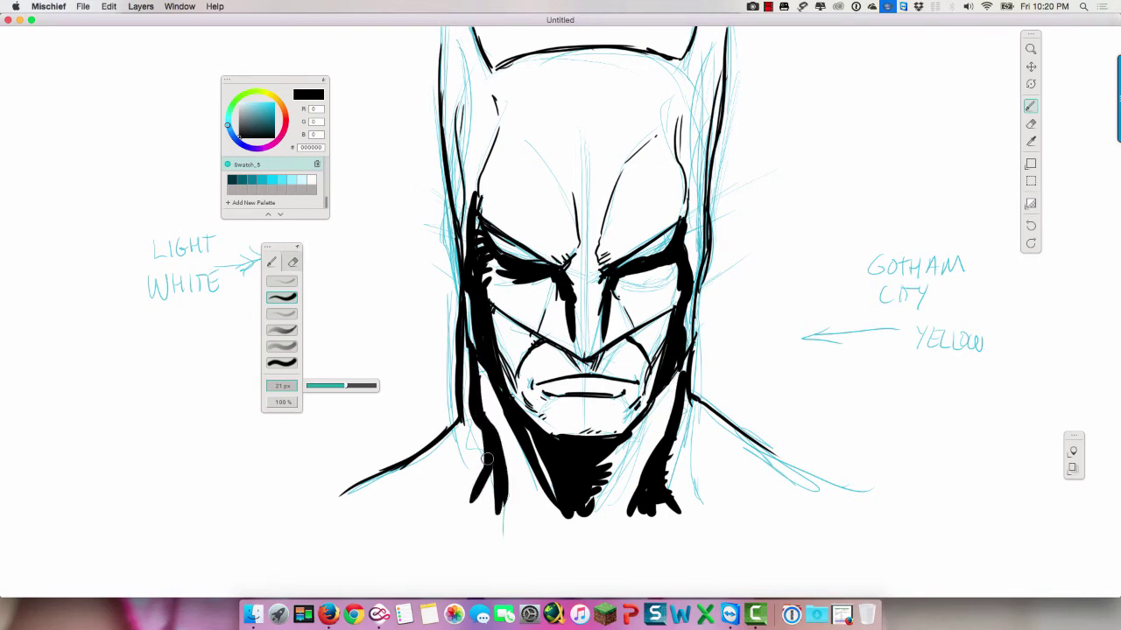
# Step: Paint jagged black fold shadows over the left shoulder and thicken the black down the left side of the neck
pyautogui.moveTo(487, 452)
pyautogui.mouseDown()
pyautogui.moveTo(473, 494)
pyautogui.moveTo(492, 501)
pyautogui.moveTo(473, 469)
pyautogui.moveTo(425, 505)
pyautogui.moveTo(430, 477)
pyautogui.mouseUp()
pyautogui.moveTo(441, 485); pyautogui.dragTo(445, 467)
pyautogui.moveTo(456, 477); pyautogui.dragTo(460, 455)
pyautogui.moveTo(473, 466)
pyautogui.mouseDown()
pyautogui.moveTo(481, 415)
pyautogui.moveTo(480, 472)
pyautogui.moveTo(464, 473)
pyautogui.moveTo(483, 508)
pyautogui.mouseUp()
pyautogui.moveTo(508, 470); pyautogui.dragTo(510, 497)
pyautogui.moveTo(478, 359); pyautogui.dragTo(497, 437)
pyautogui.moveTo(495, 429); pyautogui.dragTo(518, 506)
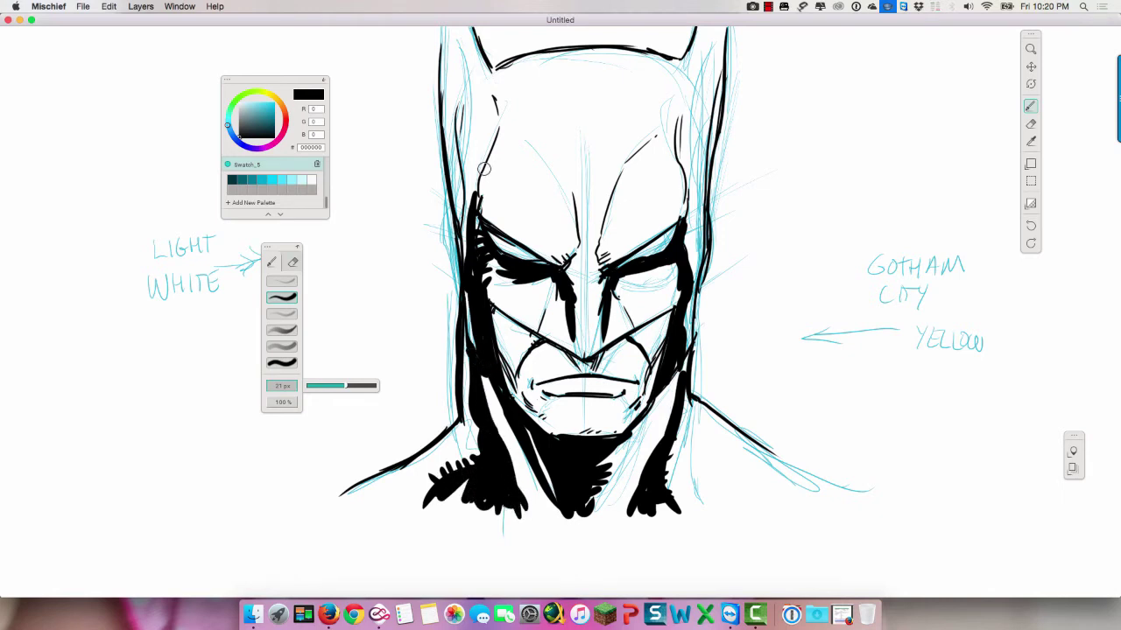
# Step: Fill the inner sides of both ears and temples with solid black, adding a shadow along the forehead's upper right edge
pyautogui.moveTo(483, 168); pyautogui.dragTo(464, 221)
pyautogui.moveTo(469, 51); pyautogui.dragTo(473, 206)
pyautogui.moveTo(480, 167)
pyautogui.mouseDown()
pyautogui.moveTo(485, 100)
pyautogui.moveTo(466, 39)
pyautogui.moveTo(463, 180)
pyautogui.mouseUp()
pyautogui.moveTo(461, 108); pyautogui.dragTo(466, 33)
pyautogui.moveTo(481, 153)
pyautogui.mouseDown()
pyautogui.moveTo(493, 102)
pyautogui.moveTo(466, 28)
pyautogui.mouseUp()
pyautogui.moveTo(511, 270); pyautogui.dragTo(499, 270)
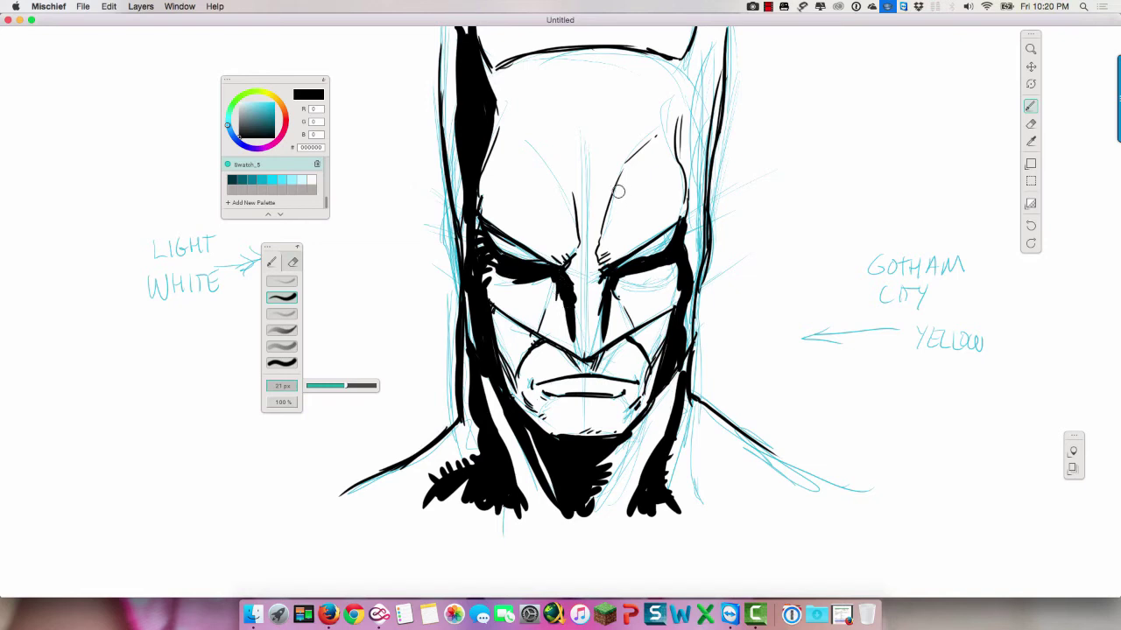
pyautogui.moveTo(698, 94)
pyautogui.mouseDown()
pyautogui.moveTo(713, 40)
pyautogui.moveTo(693, 108)
pyautogui.moveTo(670, 60)
pyautogui.moveTo(688, 88)
pyautogui.moveTo(705, 35)
pyautogui.moveTo(695, 95)
pyautogui.moveTo(677, 97)
pyautogui.moveTo(683, 128)
pyautogui.moveTo(659, 77)
pyautogui.moveTo(583, 58)
pyautogui.moveTo(657, 67)
pyautogui.moveTo(685, 105)
pyautogui.moveTo(692, 254)
pyautogui.moveTo(698, 35)
pyautogui.moveTo(701, 184)
pyautogui.mouseUp()
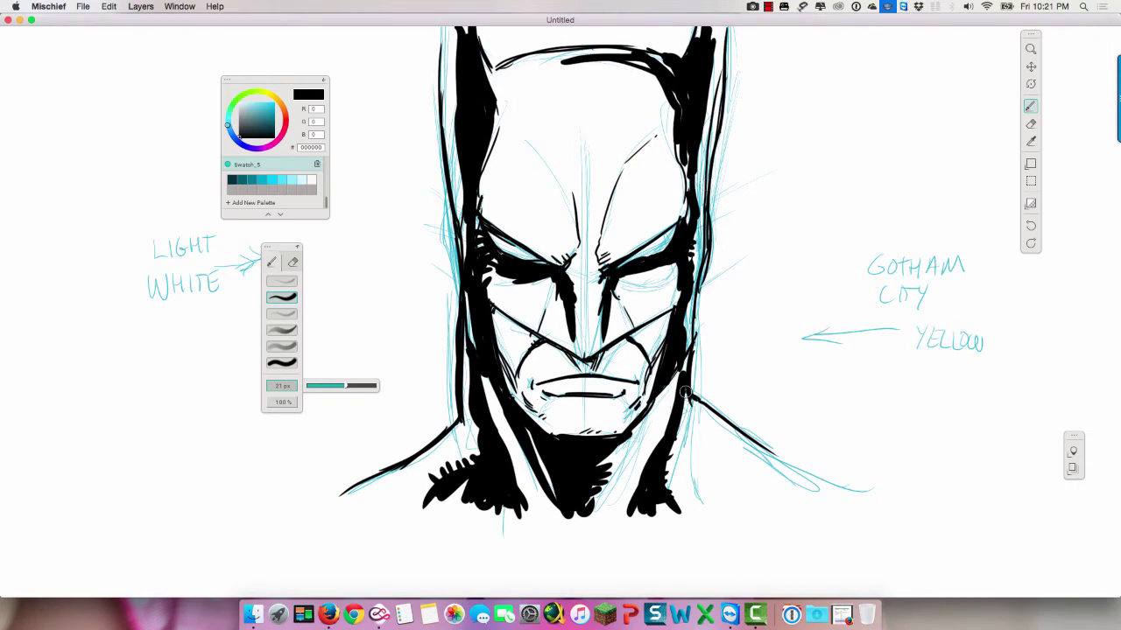
# Step: Paint ragged black shadows beneath both shoulder lines and thicken the black around the inner corners of the eyes
pyautogui.moveTo(687, 394); pyautogui.dragTo(720, 487)
pyautogui.moveTo(701, 427); pyautogui.dragTo(759, 471)
pyautogui.moveTo(691, 403)
pyautogui.mouseDown()
pyautogui.moveTo(753, 464)
pyautogui.moveTo(713, 460)
pyautogui.moveTo(745, 499)
pyautogui.moveTo(820, 505)
pyautogui.mouseUp()
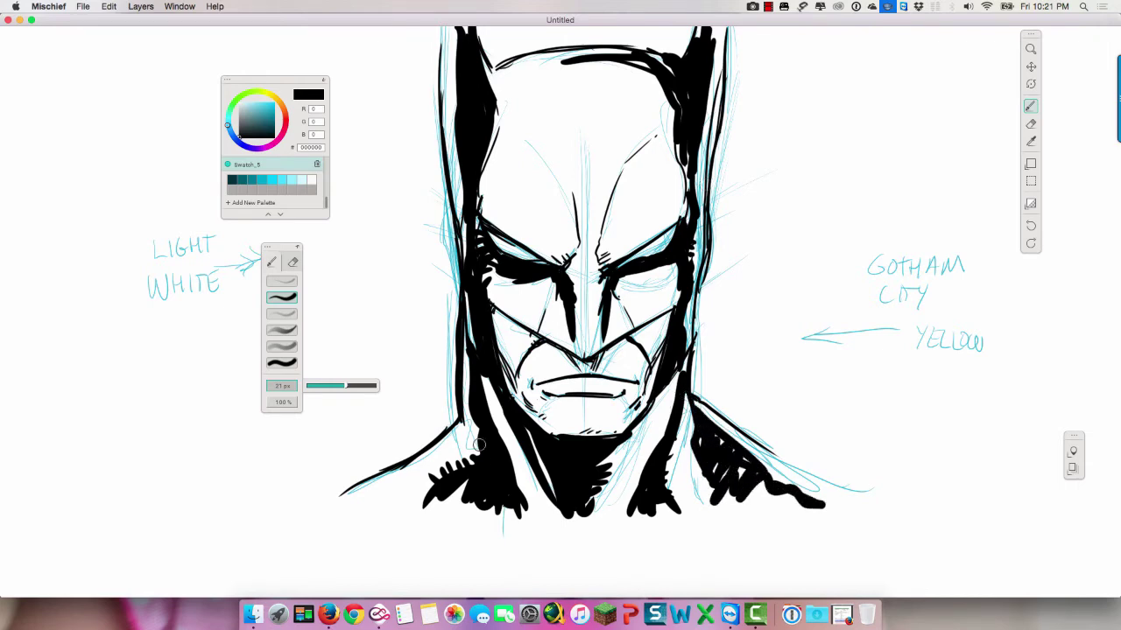
pyautogui.moveTo(481, 427)
pyautogui.mouseDown()
pyautogui.moveTo(471, 454)
pyautogui.moveTo(378, 496)
pyautogui.mouseUp()
pyautogui.moveTo(415, 478); pyautogui.dragTo(376, 499)
pyautogui.moveTo(647, 278)
pyautogui.mouseDown()
pyautogui.moveTo(606, 282)
pyautogui.moveTo(595, 262)
pyautogui.moveTo(604, 258)
pyautogui.moveTo(579, 244)
pyautogui.moveTo(570, 280)
pyautogui.mouseUp()
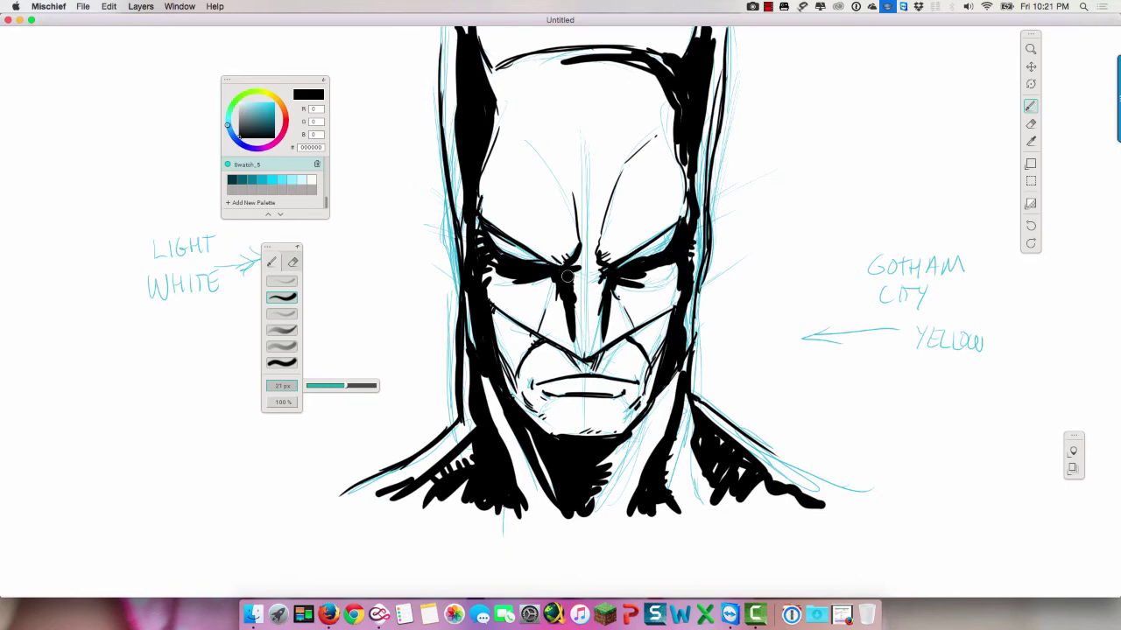
# Step: Add a new layer between the ink and the blue pencil sketch, and hide the sketch layer
pyautogui.click(1073, 466)
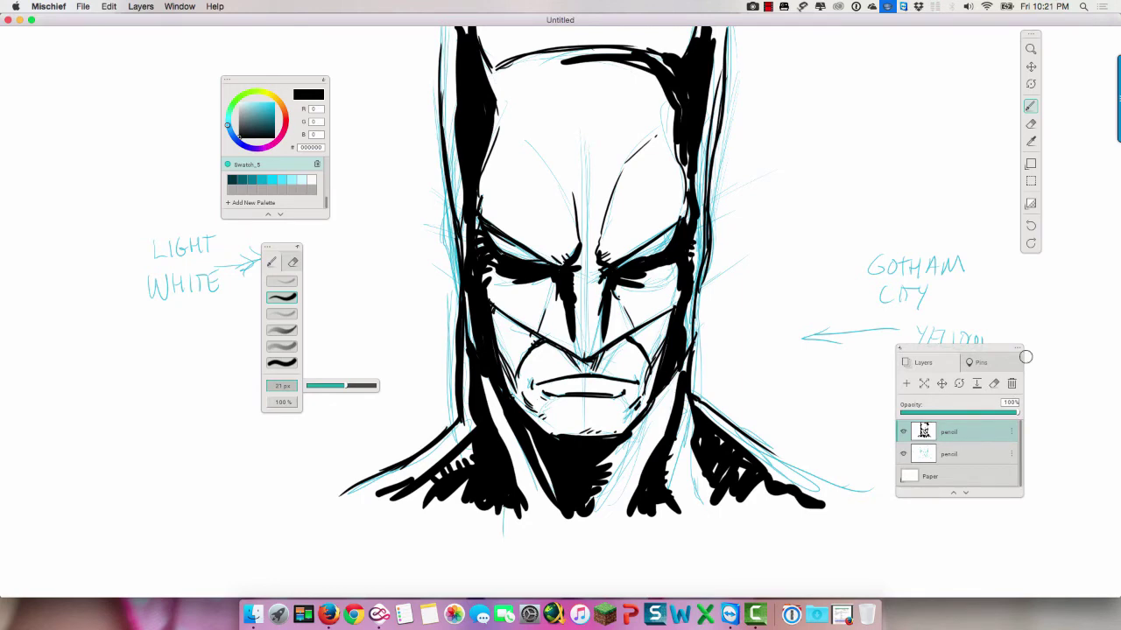
pyautogui.click(978, 452)
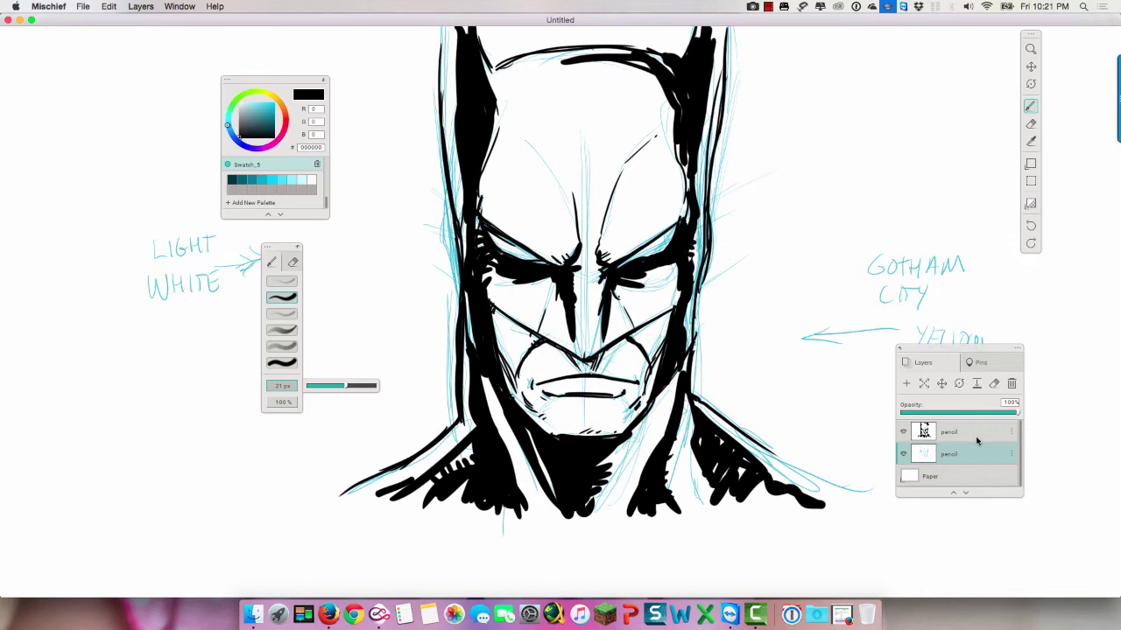
pyautogui.click(906, 382)
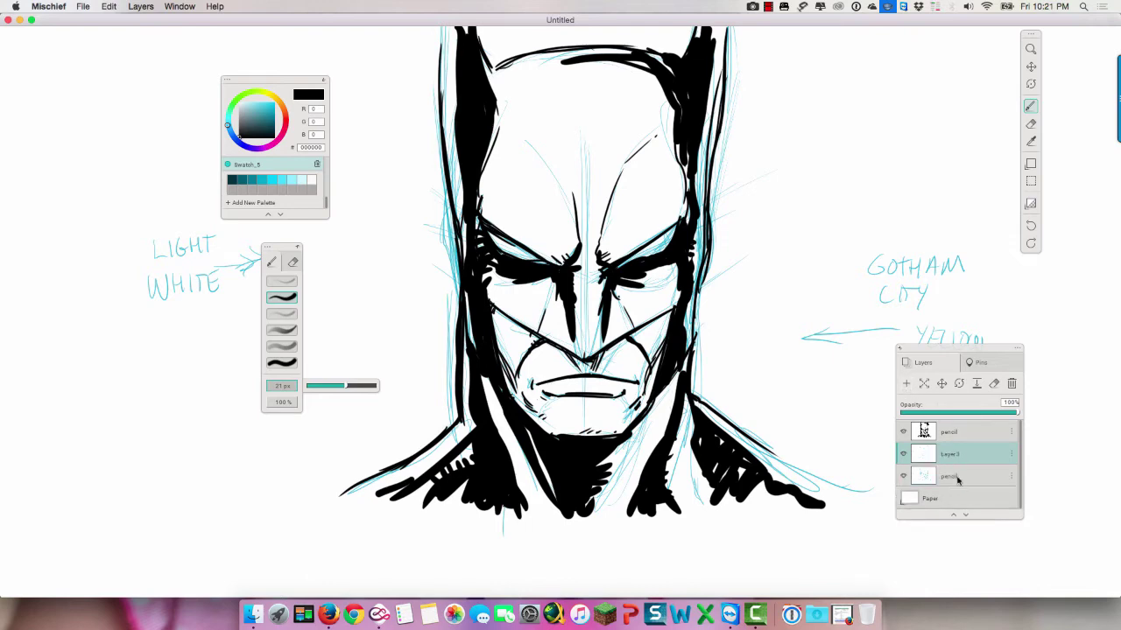
pyautogui.click(903, 476)
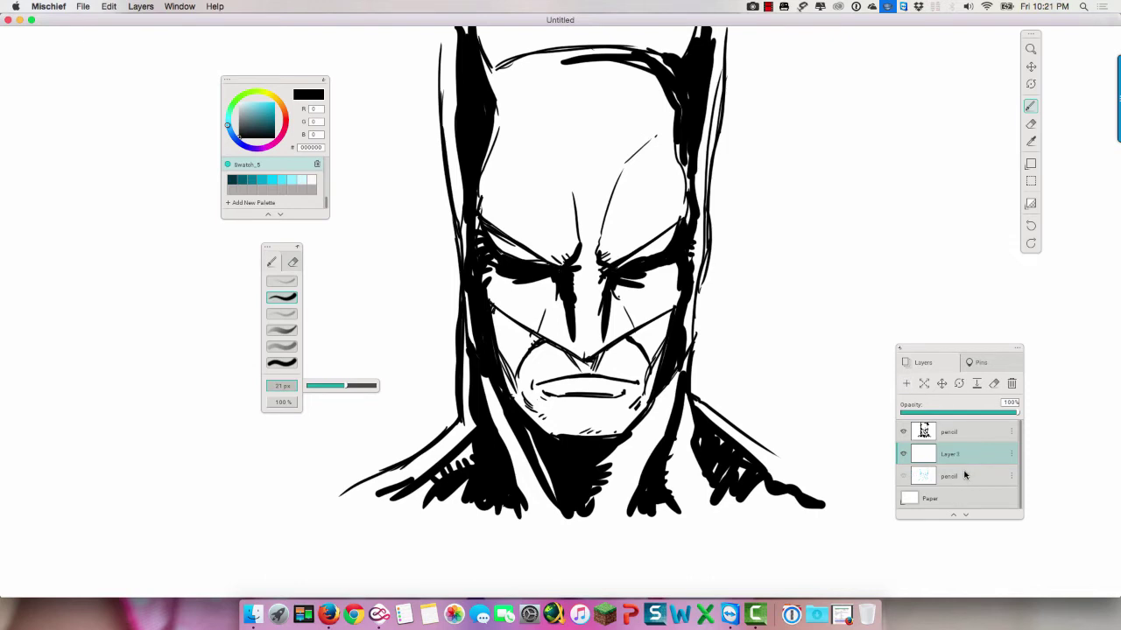
# Step: Move the colour panel beside the drawing and store three progressively brighter dark reds in the second row of the Swatch_5 palette
pyautogui.click(232, 180)
pyautogui.moveTo(295, 81); pyautogui.dragTo(407, 176)
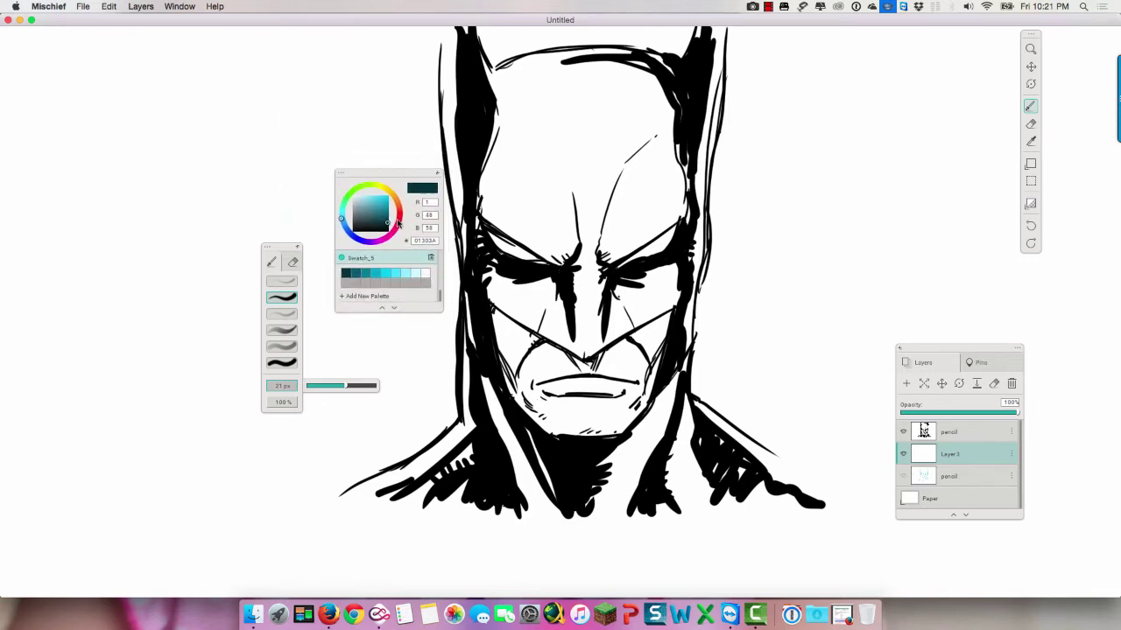
pyautogui.moveTo(403, 175); pyautogui.dragTo(410, 172)
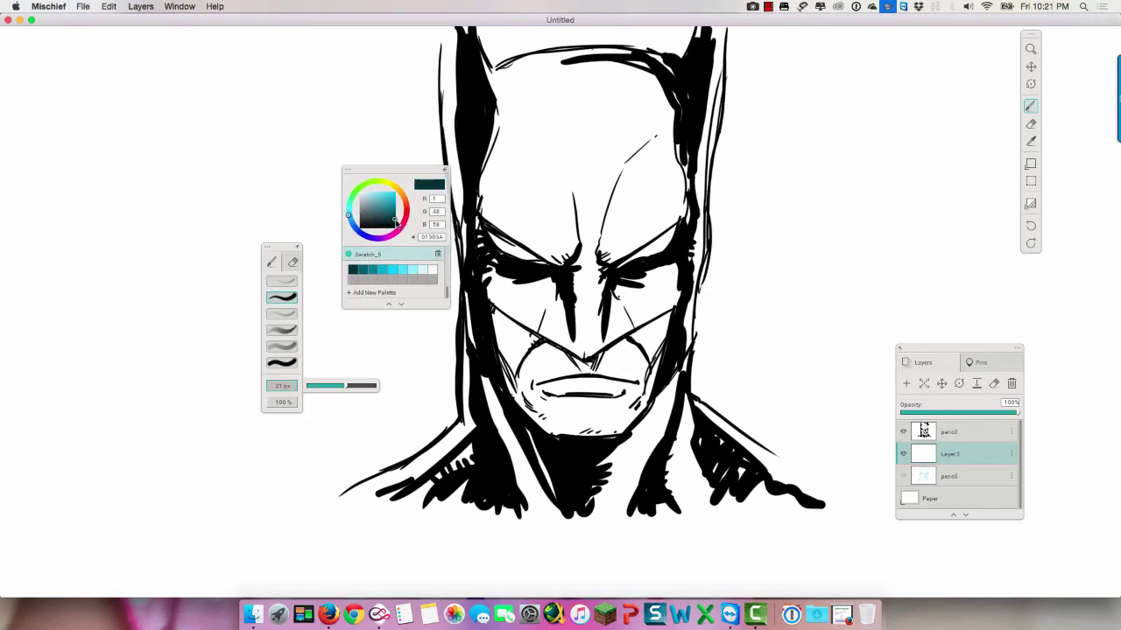
pyautogui.moveTo(405, 201); pyautogui.dragTo(411, 210)
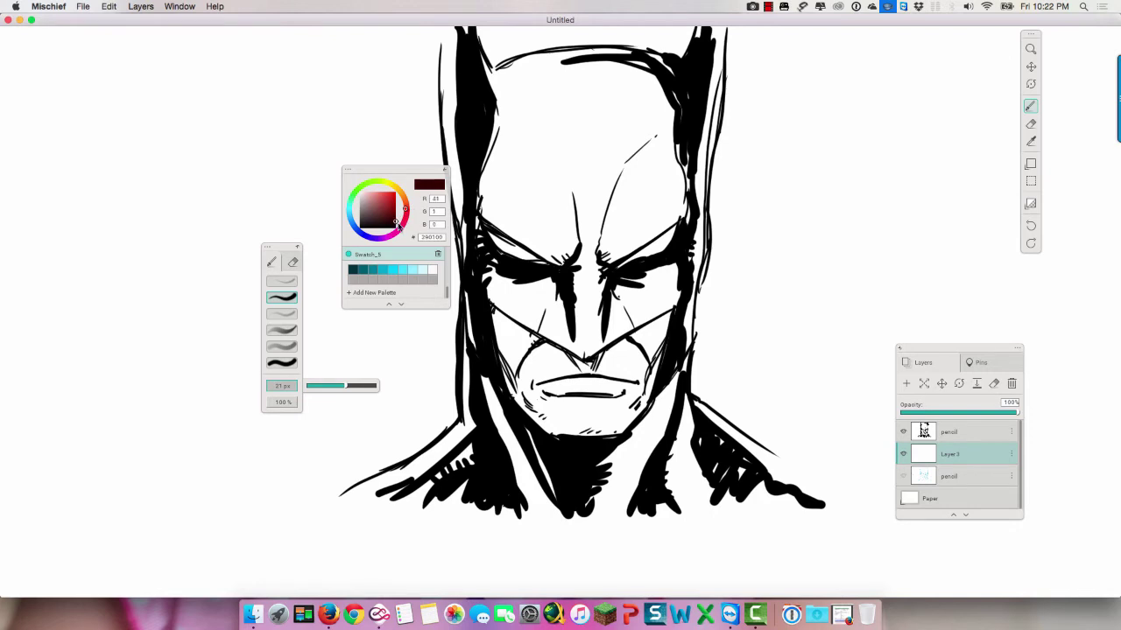
pyautogui.moveTo(408, 232); pyautogui.dragTo(400, 227)
pyautogui.moveTo(431, 189); pyautogui.dragTo(354, 282)
pyautogui.click(394, 214)
pyautogui.moveTo(437, 193); pyautogui.dragTo(363, 280)
pyautogui.click(398, 208)
pyautogui.moveTo(433, 186); pyautogui.dragTo(375, 282)
pyautogui.click(395, 197)
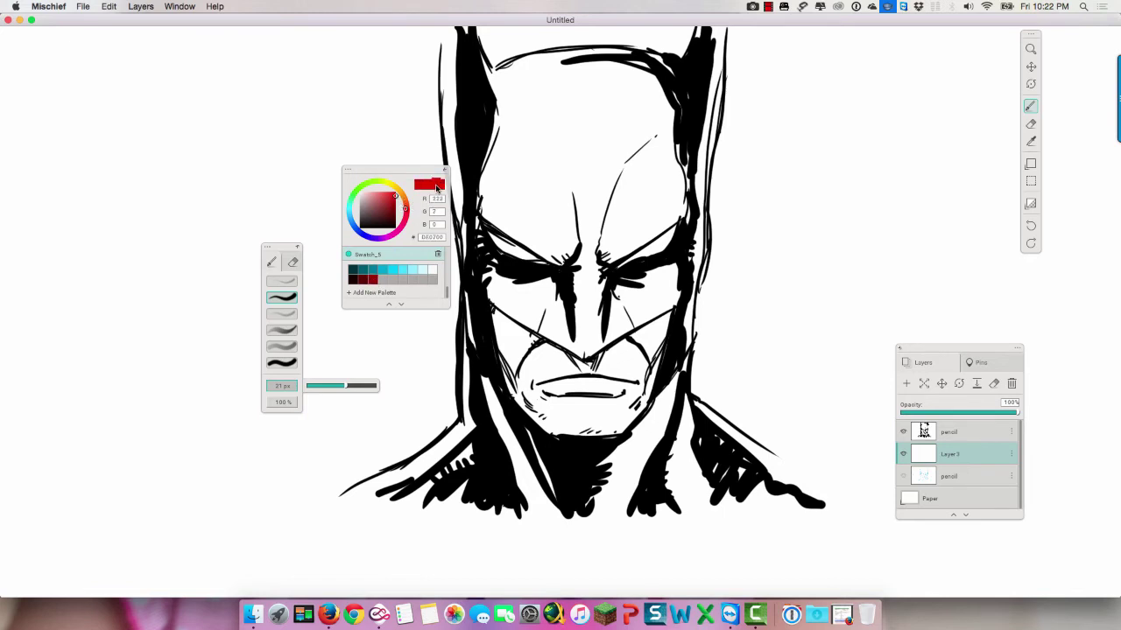
# Step: Continue the red ramp in Swatch_5 with bright red, lighter red, pink and pale pink swatches
pyautogui.moveTo(436, 188); pyautogui.dragTo(383, 280)
pyautogui.moveTo(401, 201); pyautogui.dragTo(395, 280)
pyautogui.moveTo(387, 196); pyautogui.dragTo(406, 282)
pyautogui.moveTo(383, 198); pyautogui.dragTo(366, 194)
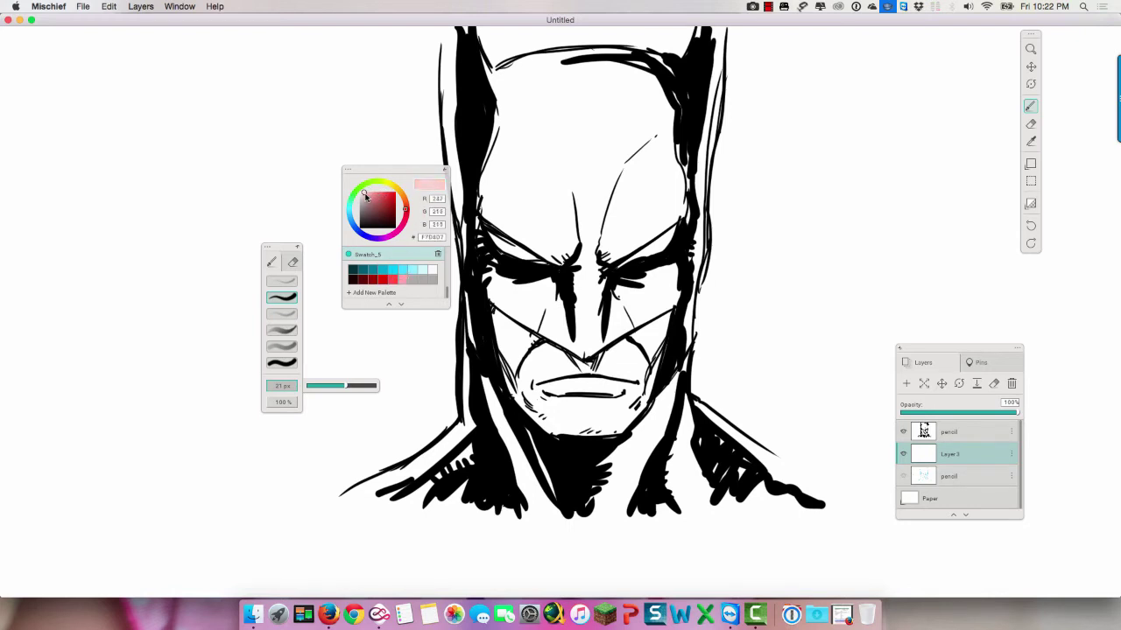
pyautogui.moveTo(414, 276); pyautogui.dragTo(415, 278)
pyautogui.moveTo(391, 225)
pyautogui.mouseDown()
pyautogui.moveTo(364, 198)
pyautogui.moveTo(384, 219)
pyautogui.moveTo(393, 202)
pyautogui.moveTo(382, 213)
pyautogui.mouseUp()
pyautogui.moveTo(396, 199)
pyautogui.mouseDown()
pyautogui.moveTo(366, 208)
pyautogui.moveTo(390, 208)
pyautogui.moveTo(371, 209)
pyautogui.moveTo(383, 215)
pyautogui.mouseUp()
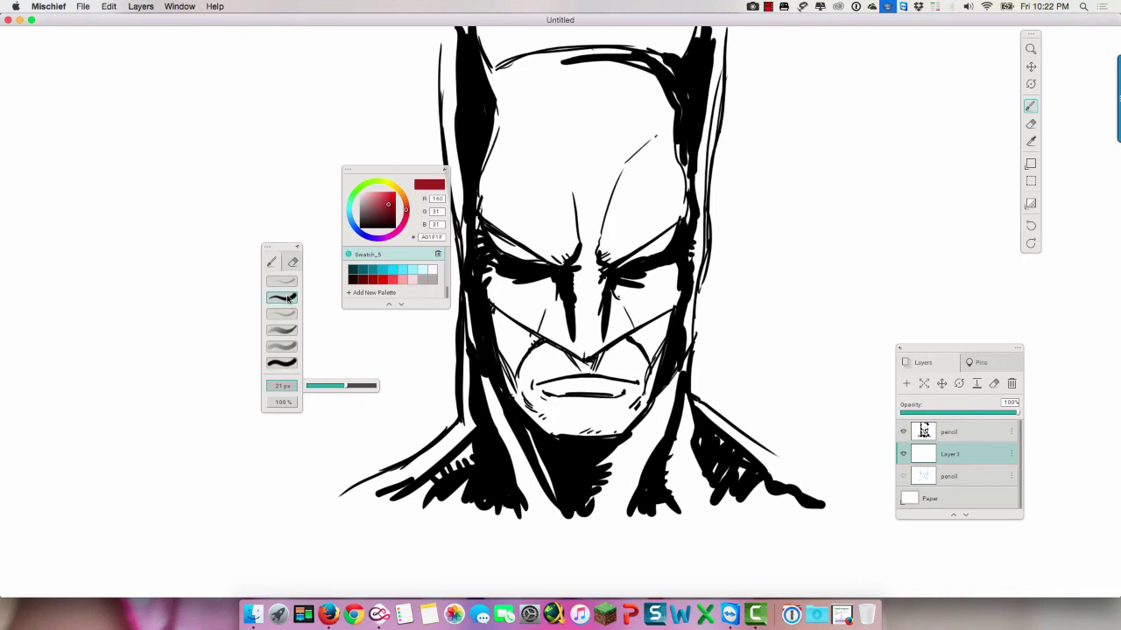
# Step: Fill the whole head, neck and shoulders with dark teal 01303A on the new layer, using the largest brush size
pyautogui.click(353, 272)
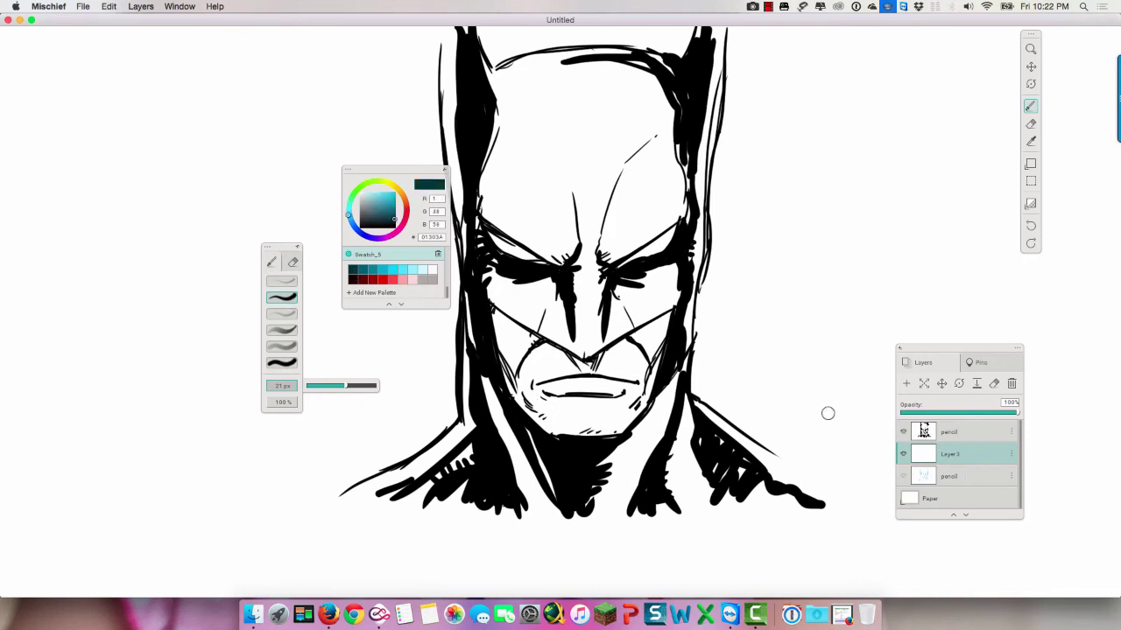
pyautogui.moveTo(346, 387); pyautogui.dragTo(375, 391)
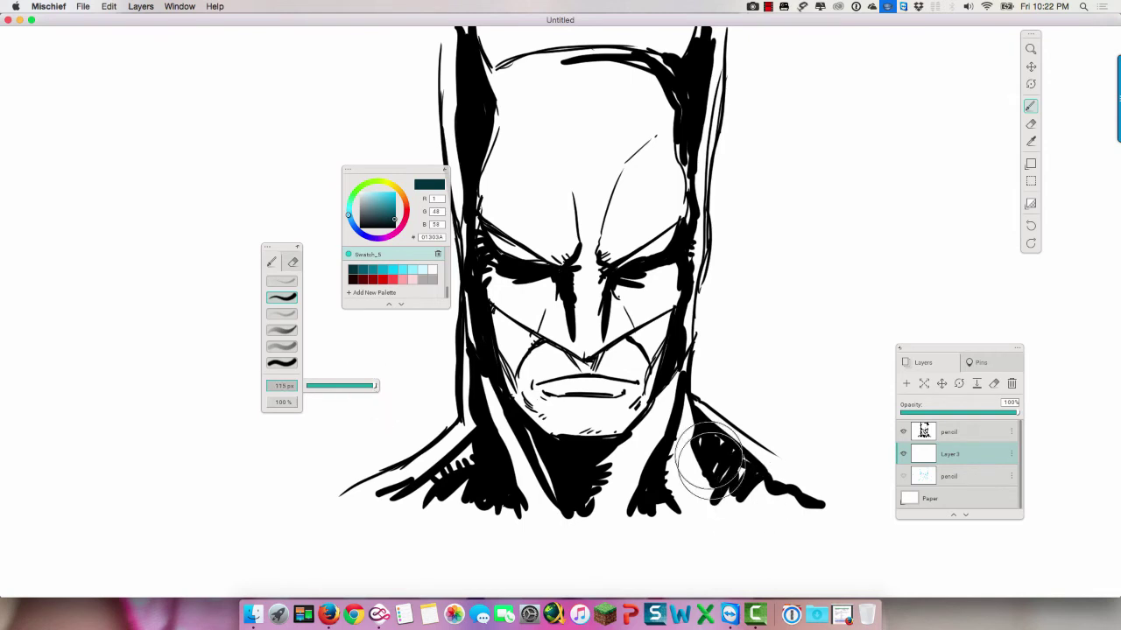
pyautogui.press('super+z')
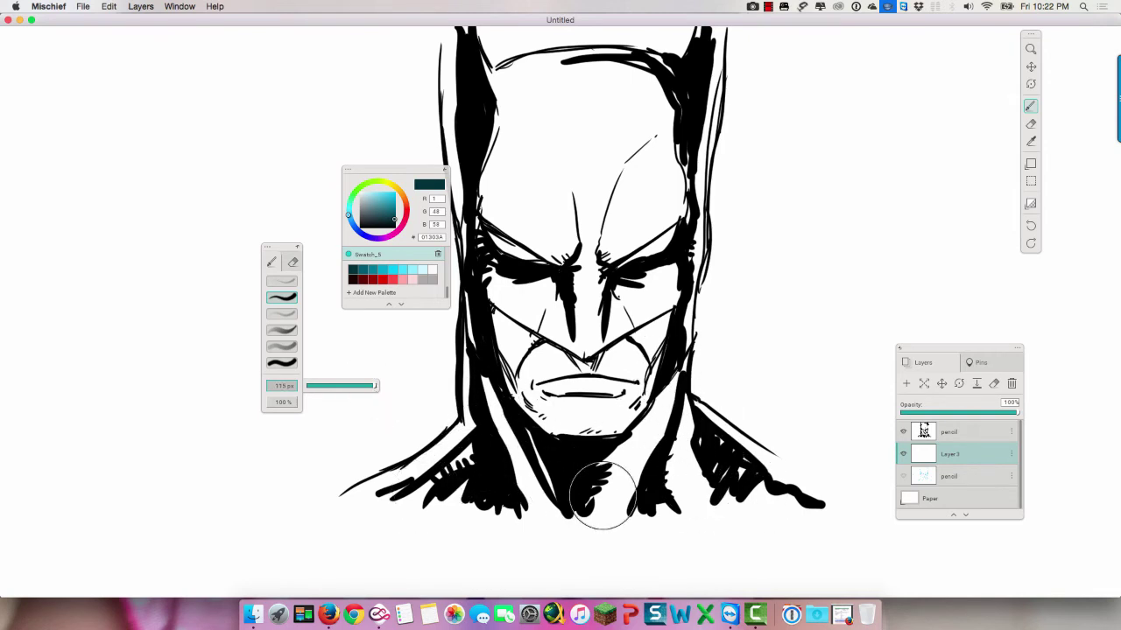
pyautogui.moveTo(503, 410)
pyautogui.mouseDown()
pyautogui.moveTo(439, 455)
pyautogui.moveTo(466, 447)
pyautogui.moveTo(455, 475)
pyautogui.mouseUp()
pyautogui.moveTo(511, 445)
pyautogui.mouseDown()
pyautogui.moveTo(397, 484)
pyautogui.moveTo(511, 451)
pyautogui.moveTo(484, 396)
pyautogui.moveTo(454, 52)
pyautogui.moveTo(464, 98)
pyautogui.moveTo(535, 72)
pyautogui.moveTo(643, 74)
pyautogui.moveTo(592, 76)
pyautogui.moveTo(676, 96)
pyautogui.moveTo(699, 60)
pyautogui.moveTo(678, 311)
pyautogui.moveTo(635, 494)
pyautogui.moveTo(678, 131)
pyautogui.moveTo(614, 411)
pyautogui.moveTo(596, 294)
pyautogui.moveTo(614, 99)
pyautogui.moveTo(559, 368)
pyautogui.moveTo(535, 416)
pyautogui.moveTo(516, 149)
pyautogui.moveTo(535, 112)
pyautogui.moveTo(554, 371)
pyautogui.moveTo(645, 383)
pyautogui.moveTo(666, 429)
pyautogui.moveTo(668, 412)
pyautogui.moveTo(782, 484)
pyautogui.moveTo(754, 471)
pyautogui.moveTo(658, 501)
pyautogui.moveTo(498, 495)
pyautogui.moveTo(370, 513)
pyautogui.moveTo(596, 538)
pyautogui.moveTo(620, 525)
pyautogui.moveTo(752, 523)
pyautogui.moveTo(400, 508)
pyautogui.moveTo(472, 442)
pyautogui.mouseUp()
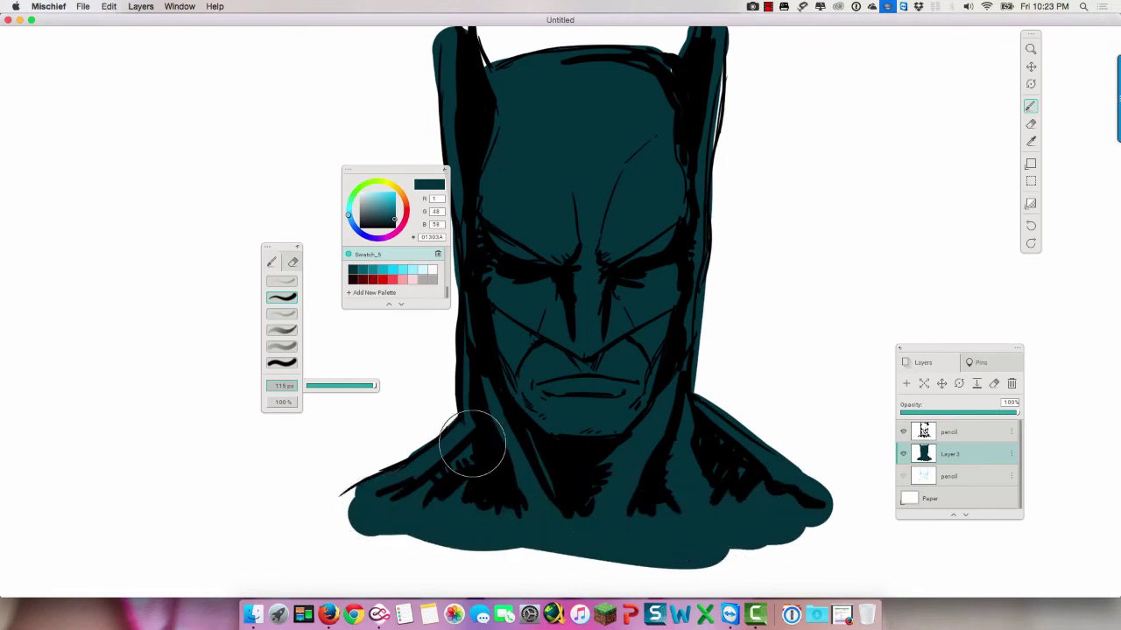
pyautogui.click(1030, 181)
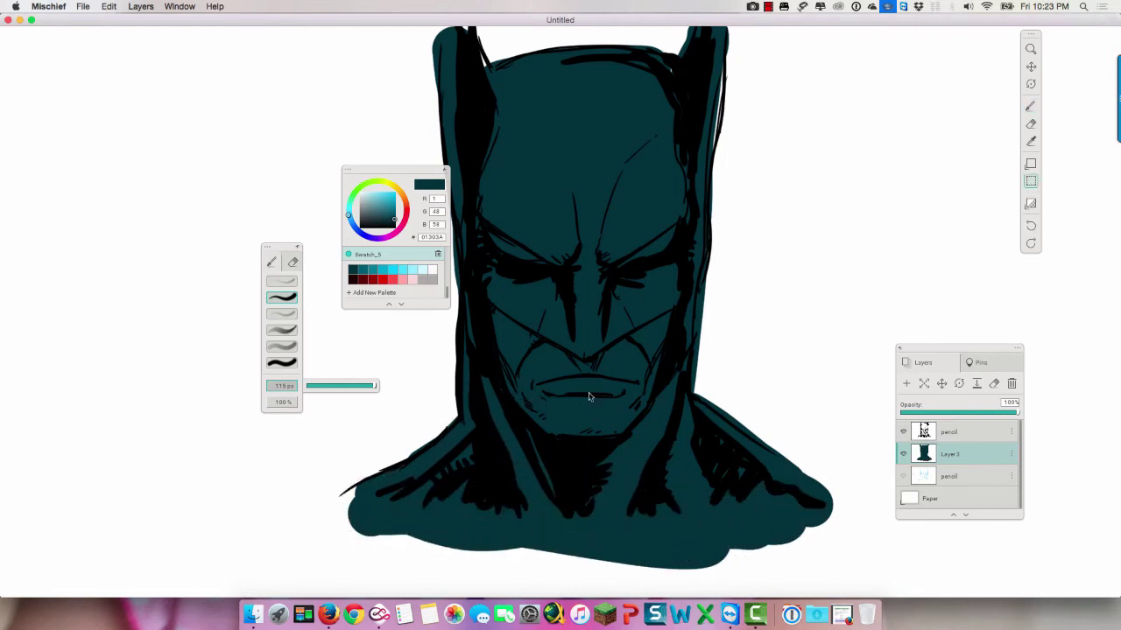
pyautogui.moveTo(538, 345); pyautogui.dragTo(745, 482)
pyautogui.click(698, 399)
pyautogui.moveTo(590, 324); pyautogui.dragTo(506, 121)
# Step: Touch up the teal on the right ear and erase the overspill along the cowl's sides and the right shoulder
pyautogui.click(1030, 107)
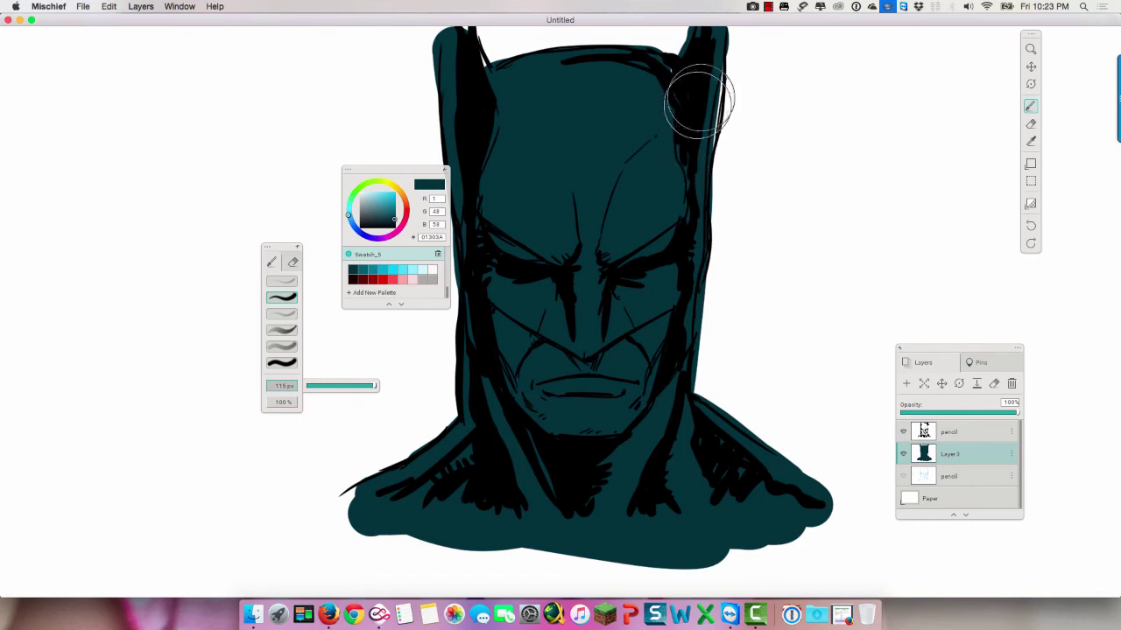
pyautogui.moveTo(699, 100)
pyautogui.mouseDown()
pyautogui.moveTo(711, 72)
pyautogui.moveTo(666, 96)
pyautogui.mouseUp()
pyautogui.click(1030, 124)
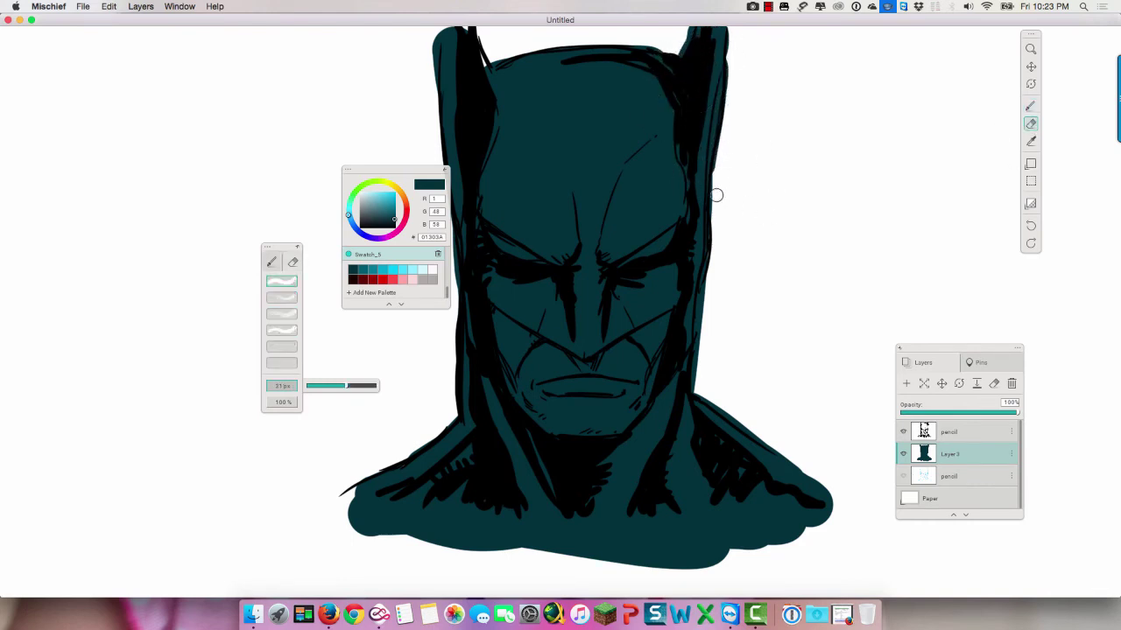
pyautogui.moveTo(716, 194)
pyautogui.mouseDown()
pyautogui.moveTo(698, 387)
pyautogui.moveTo(824, 482)
pyautogui.mouseUp()
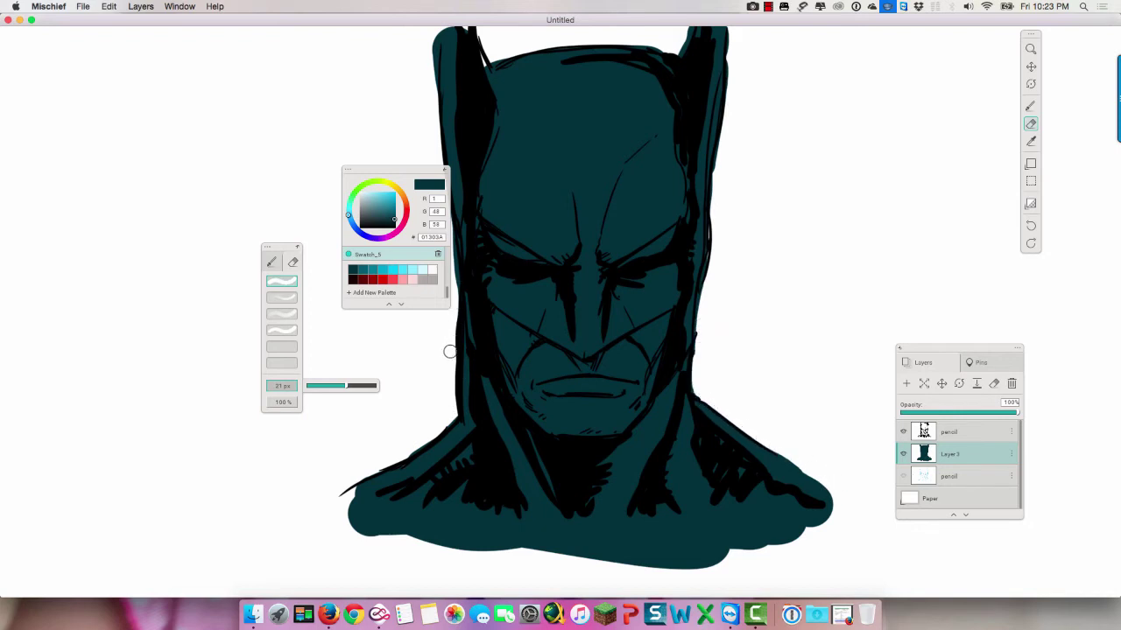
pyautogui.moveTo(449, 351)
pyautogui.mouseDown()
pyautogui.moveTo(451, 247)
pyautogui.moveTo(433, 79)
pyautogui.moveTo(442, 26)
pyautogui.mouseUp()
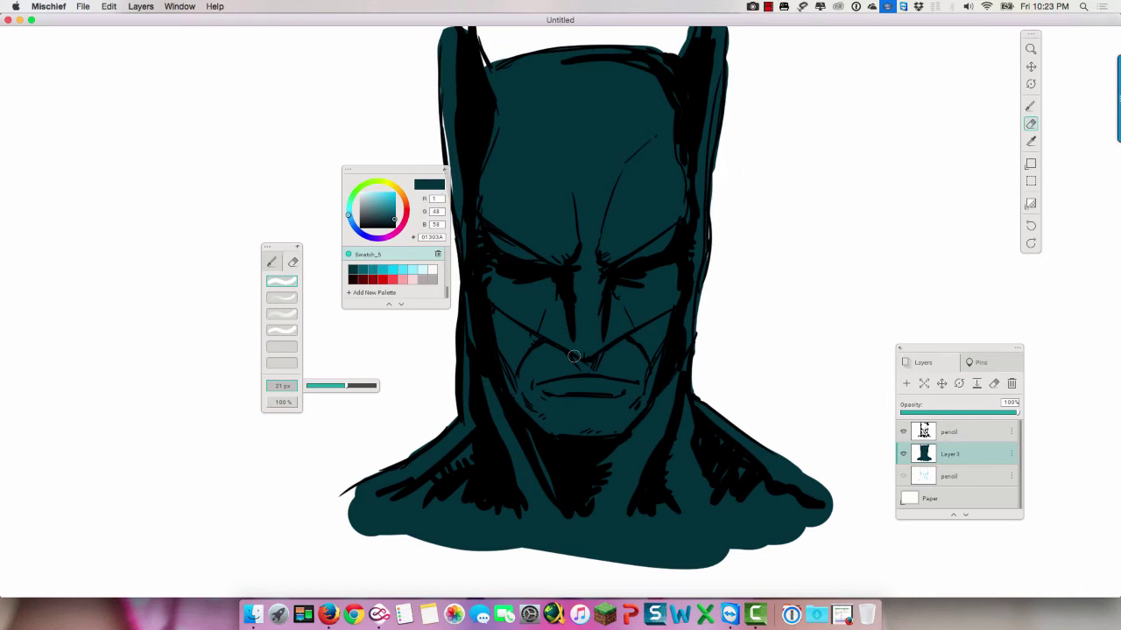
# Step: On a new layer, paint the exposed lower face in skin tone DE9B81 with a 39 px brush and erase the overspill on the mask
pyautogui.click(906, 383)
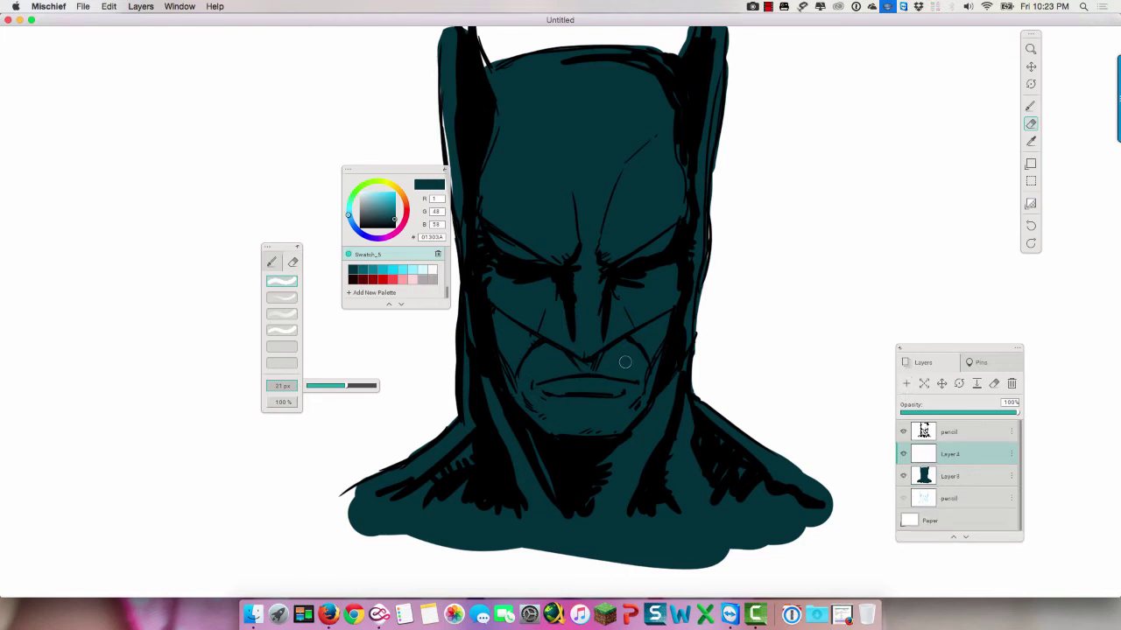
pyautogui.moveTo(449, 293); pyautogui.dragTo(446, 258)
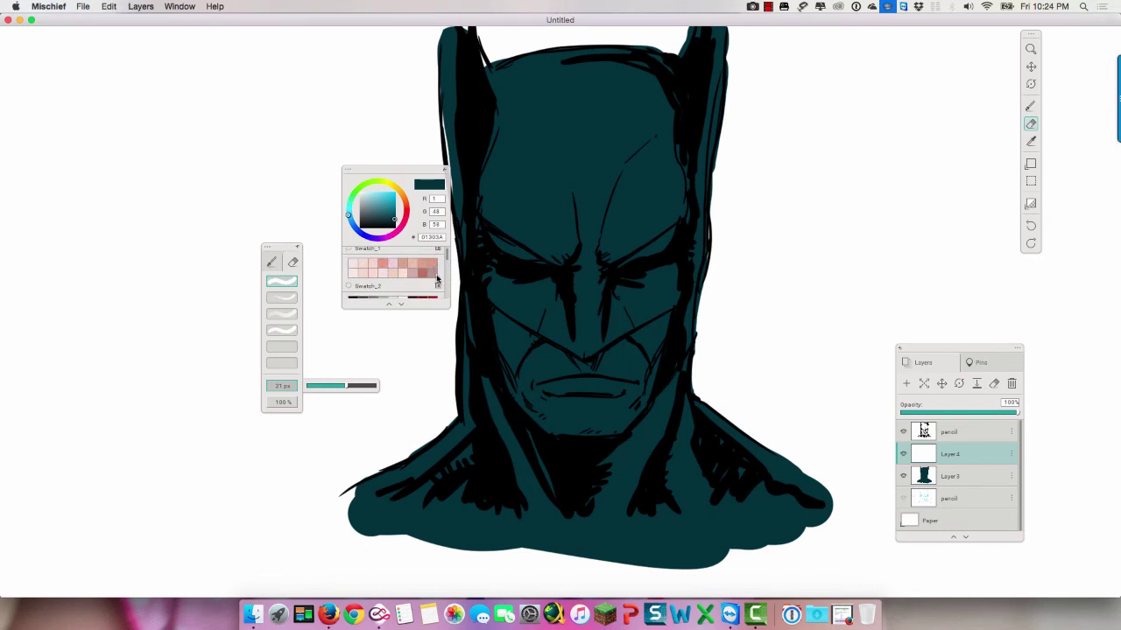
pyautogui.click(435, 274)
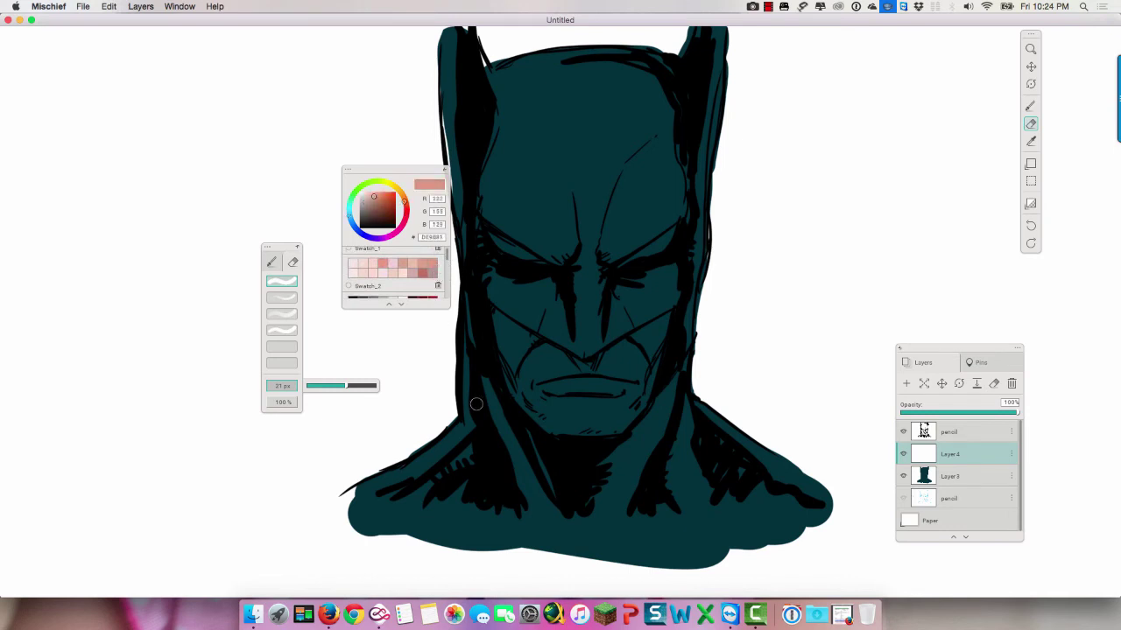
pyautogui.click(378, 214)
pyautogui.click(432, 269)
pyautogui.click(1030, 105)
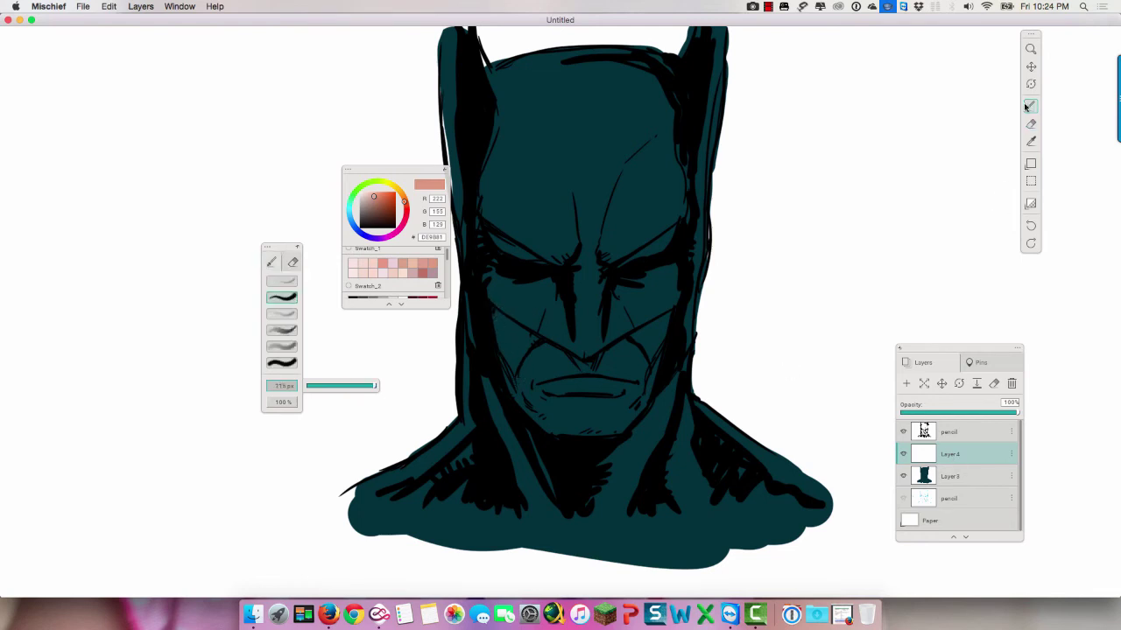
pyautogui.moveTo(366, 393)
pyautogui.mouseDown()
pyautogui.moveTo(338, 392)
pyautogui.moveTo(368, 384)
pyautogui.mouseUp()
pyautogui.moveTo(496, 317)
pyautogui.mouseDown()
pyautogui.moveTo(523, 384)
pyautogui.moveTo(492, 316)
pyautogui.moveTo(542, 363)
pyautogui.moveTo(503, 323)
pyautogui.moveTo(600, 375)
pyautogui.moveTo(586, 365)
pyautogui.moveTo(667, 322)
pyautogui.moveTo(631, 414)
pyautogui.moveTo(556, 427)
pyautogui.moveTo(511, 383)
pyautogui.moveTo(498, 336)
pyautogui.moveTo(537, 410)
pyautogui.moveTo(556, 376)
pyautogui.moveTo(565, 415)
pyautogui.moveTo(597, 357)
pyautogui.moveTo(611, 413)
pyautogui.moveTo(642, 348)
pyautogui.mouseUp()
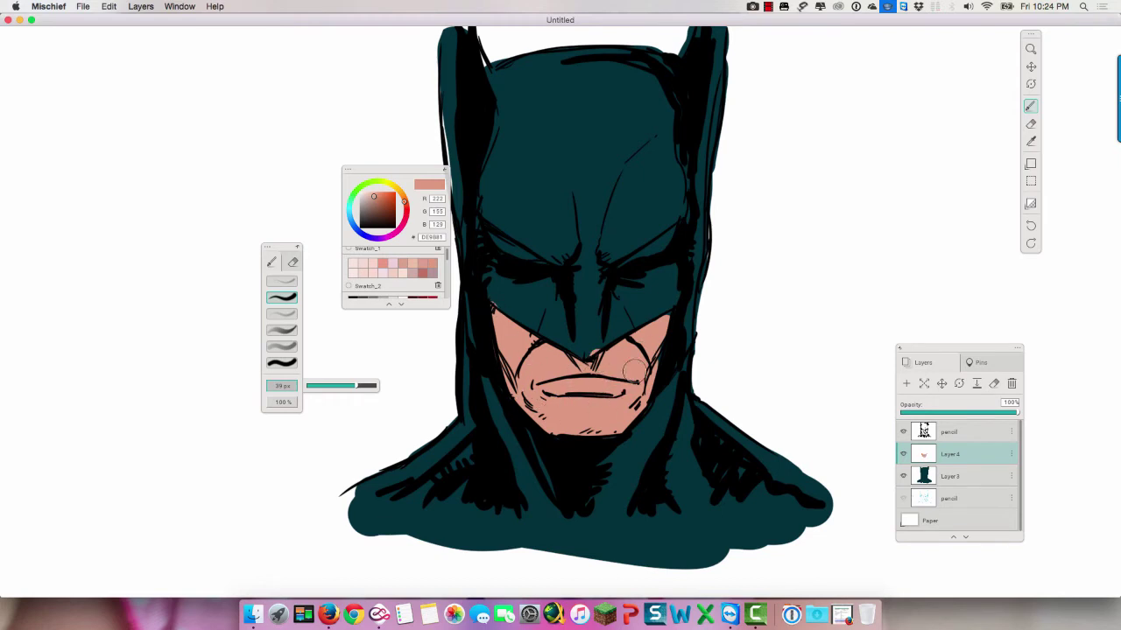
pyautogui.click(1030, 123)
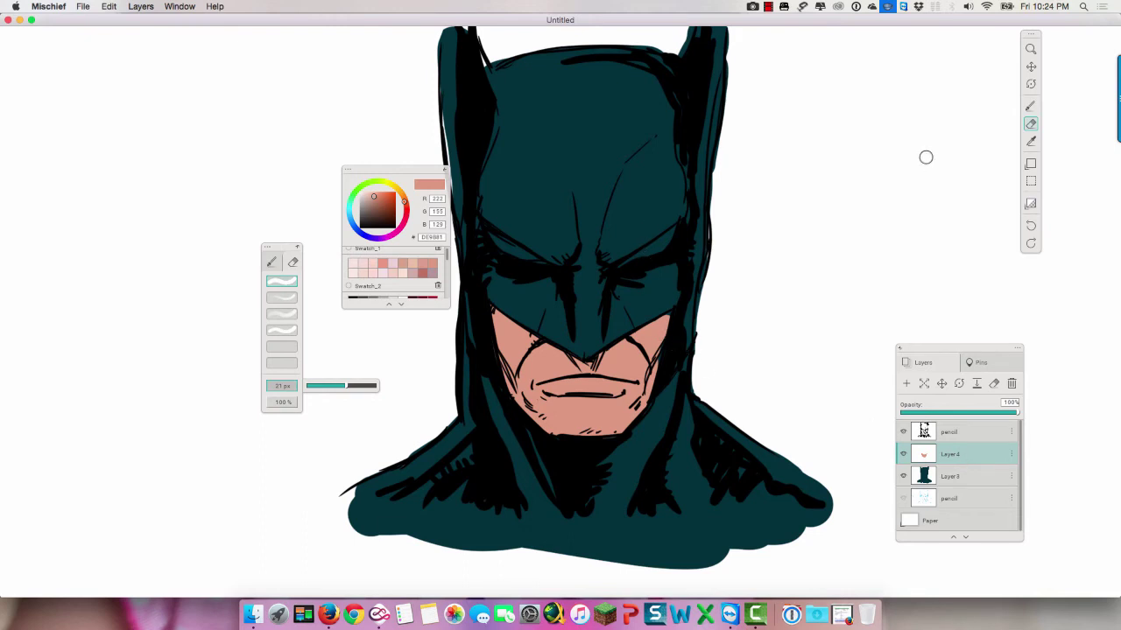
# Step: Move the colour panel clear of the drawing and paint both eyes bright blue 00AFDE with a soft 30 px brush
pyautogui.click(1030, 106)
pyautogui.moveTo(415, 178); pyautogui.dragTo(383, 135)
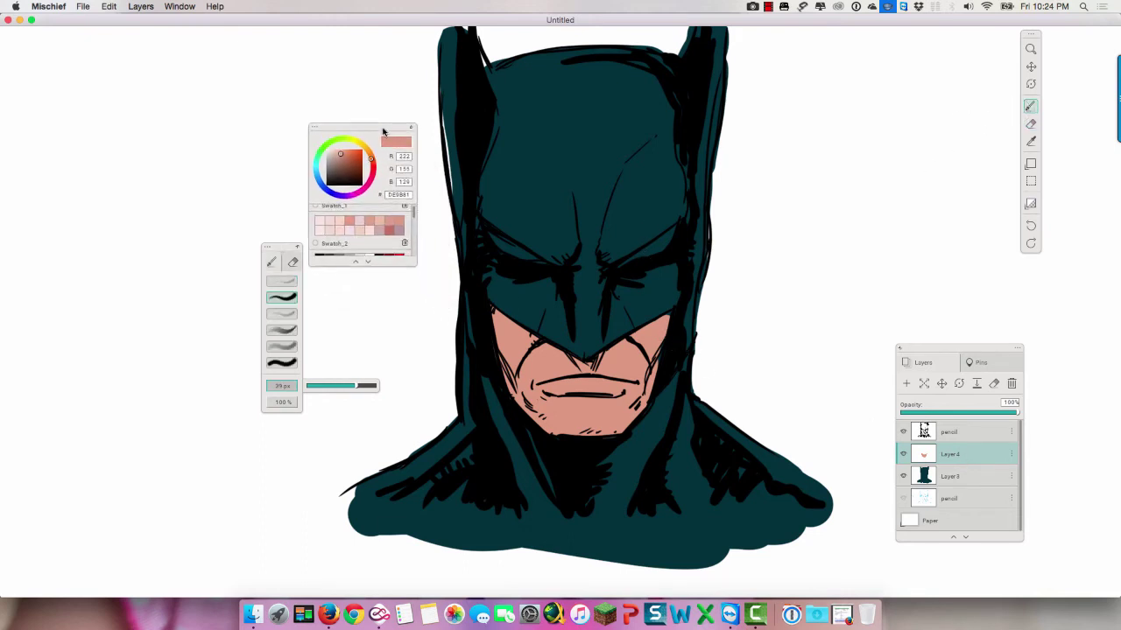
pyautogui.moveTo(415, 211); pyautogui.dragTo(417, 241)
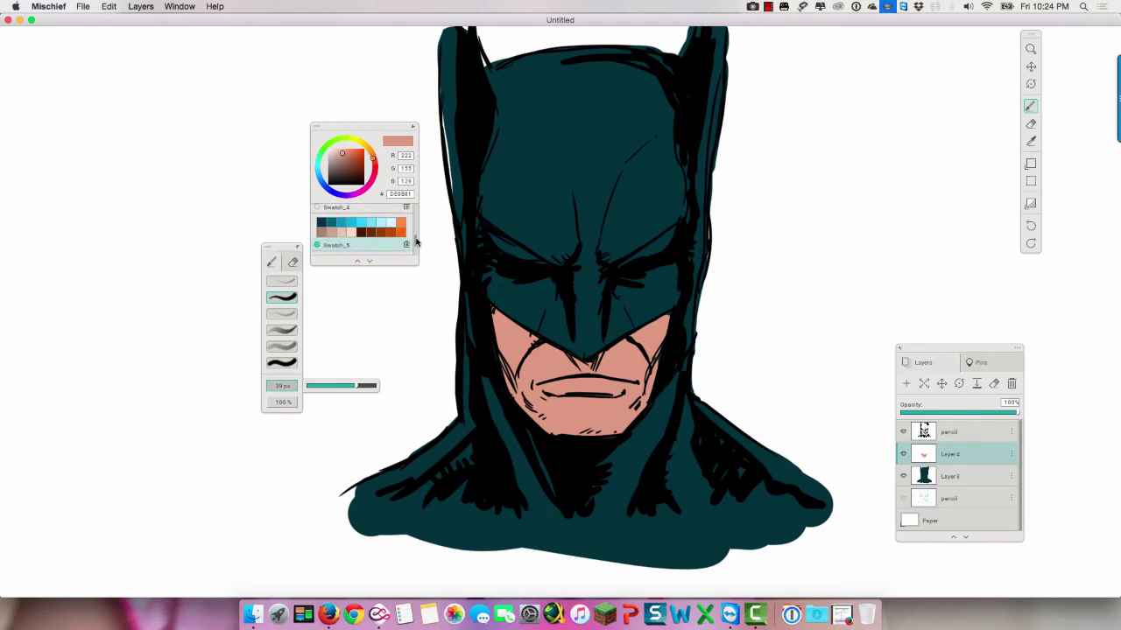
pyautogui.click(353, 226)
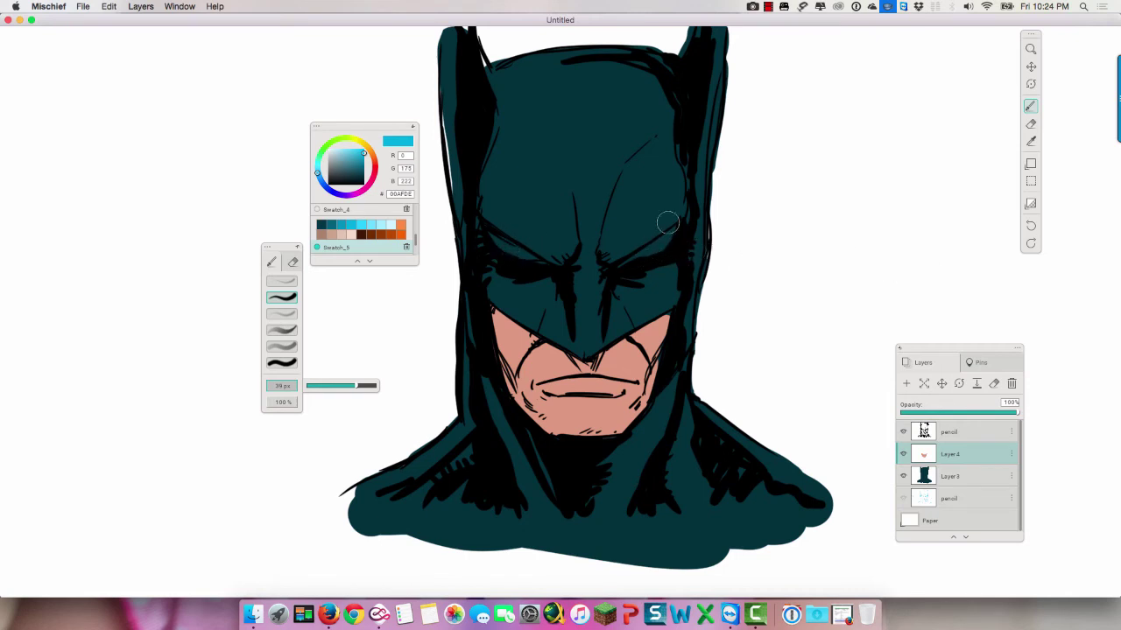
pyautogui.click(281, 346)
pyautogui.moveTo(371, 387); pyautogui.dragTo(353, 391)
pyautogui.moveTo(665, 206)
pyautogui.mouseDown()
pyautogui.moveTo(672, 232)
pyautogui.moveTo(626, 263)
pyautogui.moveTo(674, 231)
pyautogui.moveTo(621, 266)
pyautogui.moveTo(671, 227)
pyautogui.moveTo(631, 258)
pyautogui.moveTo(671, 230)
pyautogui.mouseUp()
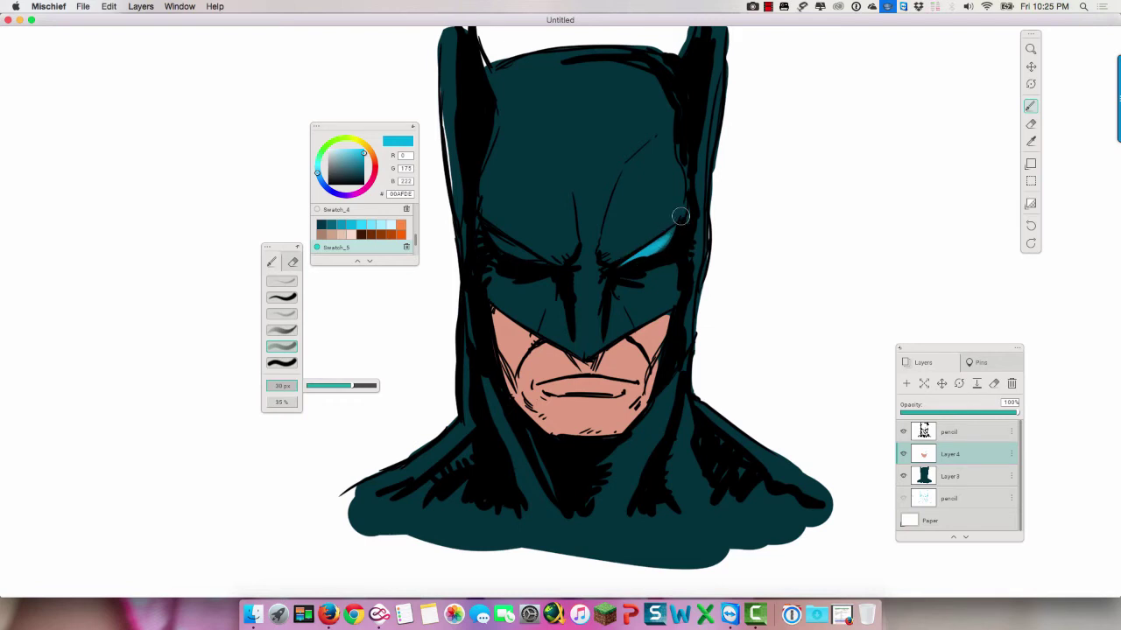
pyautogui.moveTo(508, 239)
pyautogui.mouseDown()
pyautogui.moveTo(499, 235)
pyautogui.moveTo(535, 258)
pyautogui.mouseUp()
# Step: Add a new layer above the skin layer, then sample the skin tone and darken it to 4A3229 for a soft brush
pyautogui.click(906, 384)
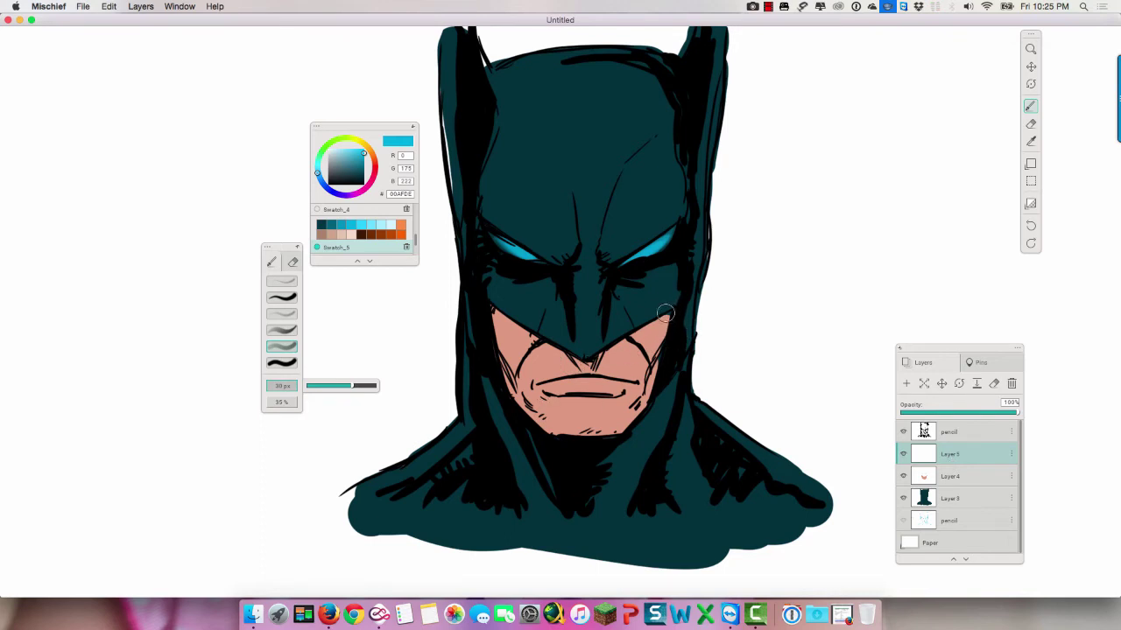
pyautogui.click(1031, 140)
pyautogui.scroll(5, 418, 238)
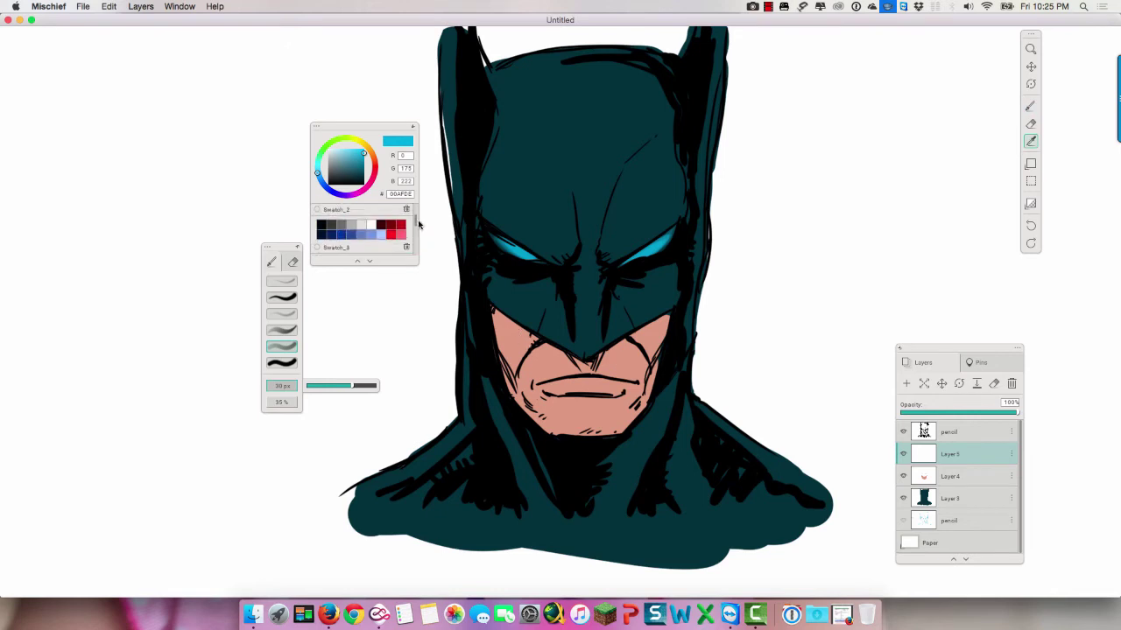
pyautogui.click(628, 355)
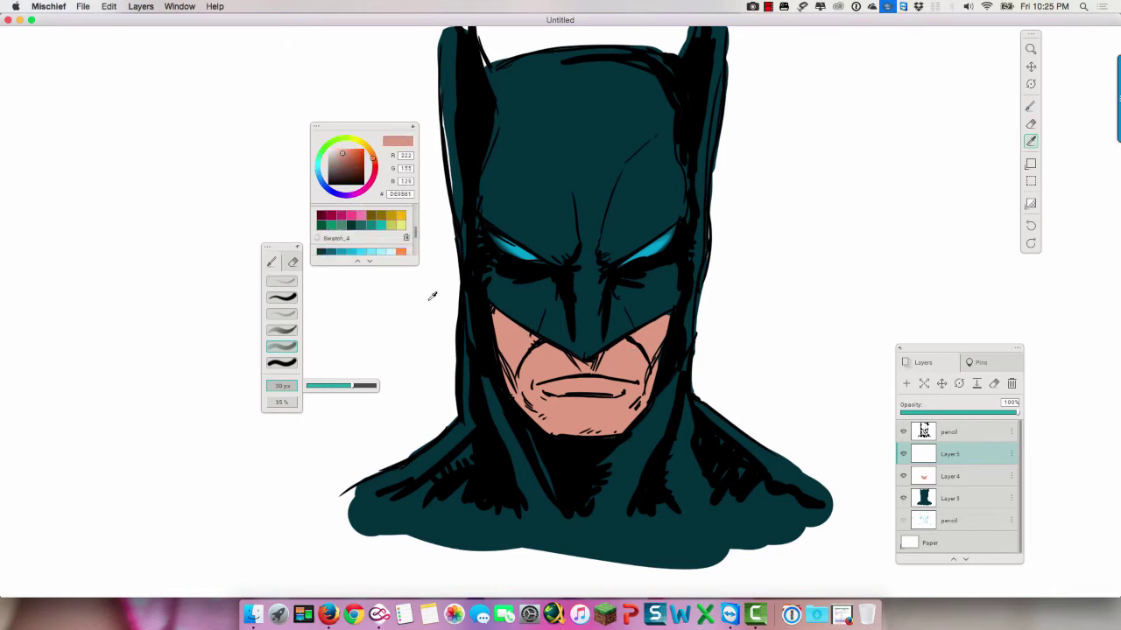
pyautogui.moveTo(345, 159); pyautogui.dragTo(346, 179)
pyautogui.click(282, 347)
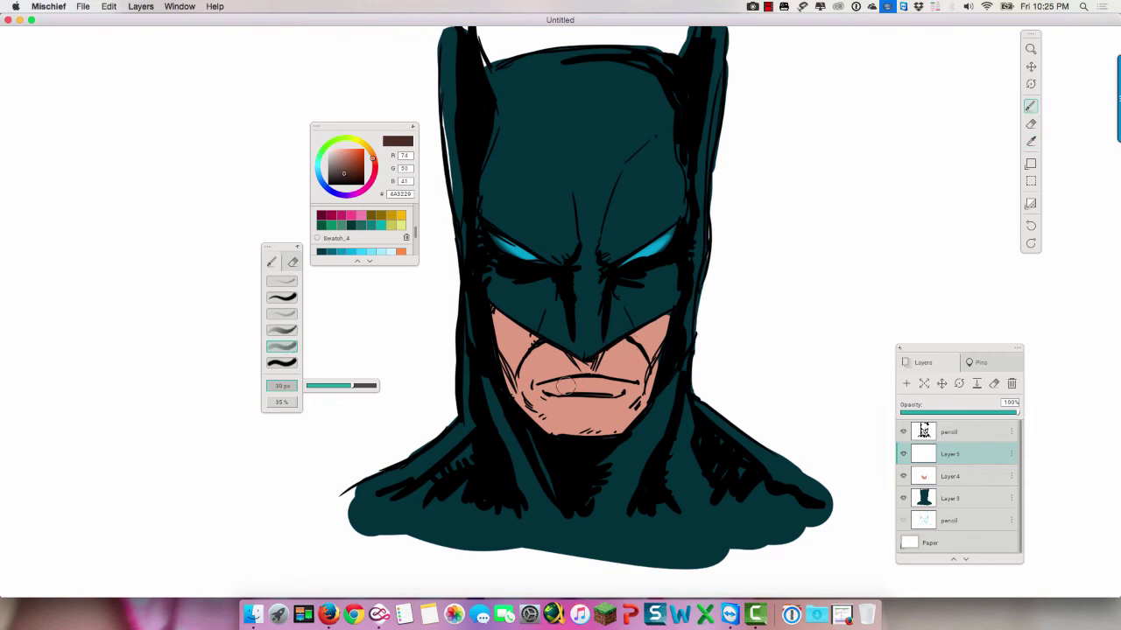
# Step: Shade the area under the nose tip with the 30 px soft brush and erase the overspill on the upper lip
pyautogui.click(1030, 49)
pyautogui.moveTo(699, 352); pyautogui.dragTo(764, 307)
pyautogui.click(1031, 67)
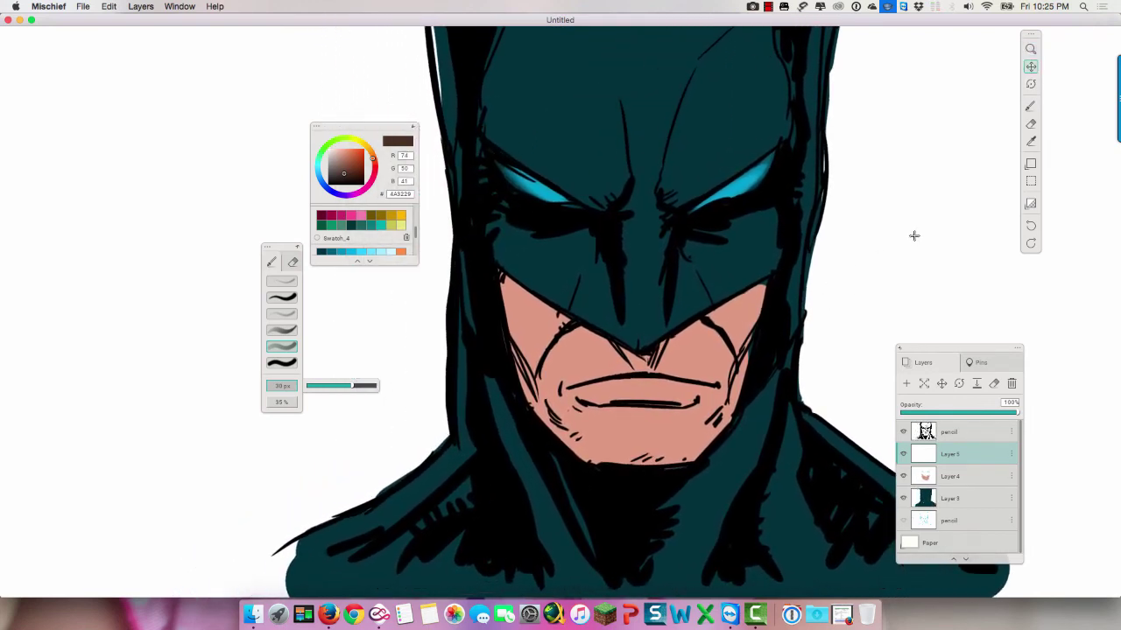
pyautogui.click(1030, 106)
pyautogui.moveTo(618, 341)
pyautogui.mouseDown()
pyautogui.moveTo(646, 369)
pyautogui.moveTo(666, 339)
pyautogui.moveTo(641, 373)
pyautogui.moveTo(615, 336)
pyautogui.moveTo(638, 378)
pyautogui.mouseUp()
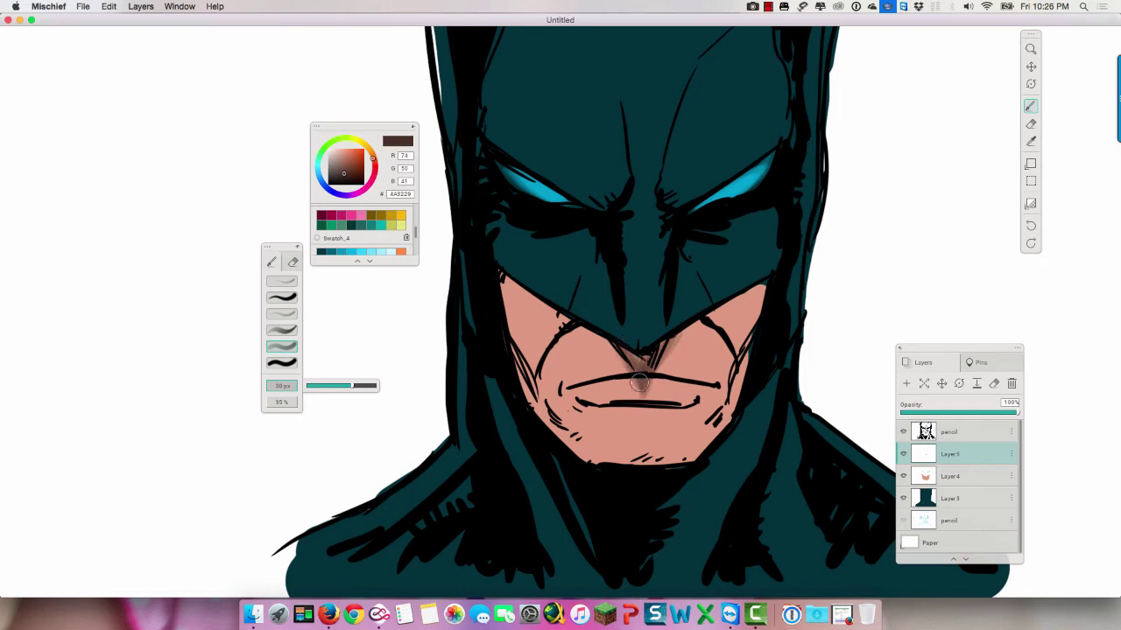
pyautogui.moveTo(679, 333); pyautogui.dragTo(650, 380)
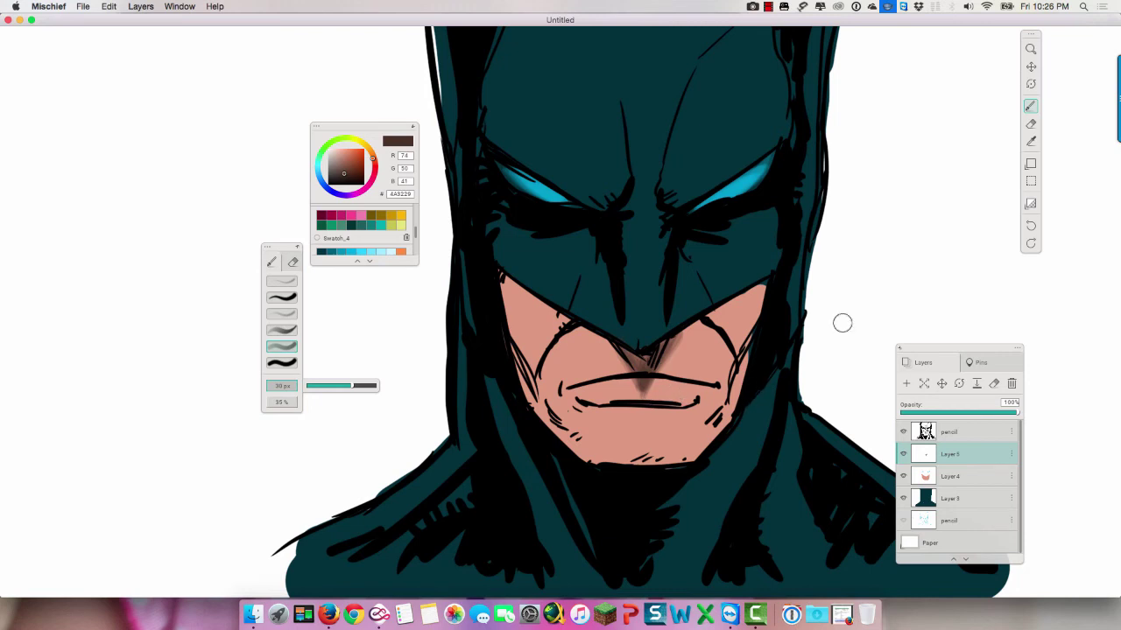
pyautogui.click(1031, 123)
pyautogui.moveTo(630, 386); pyautogui.dragTo(646, 382)
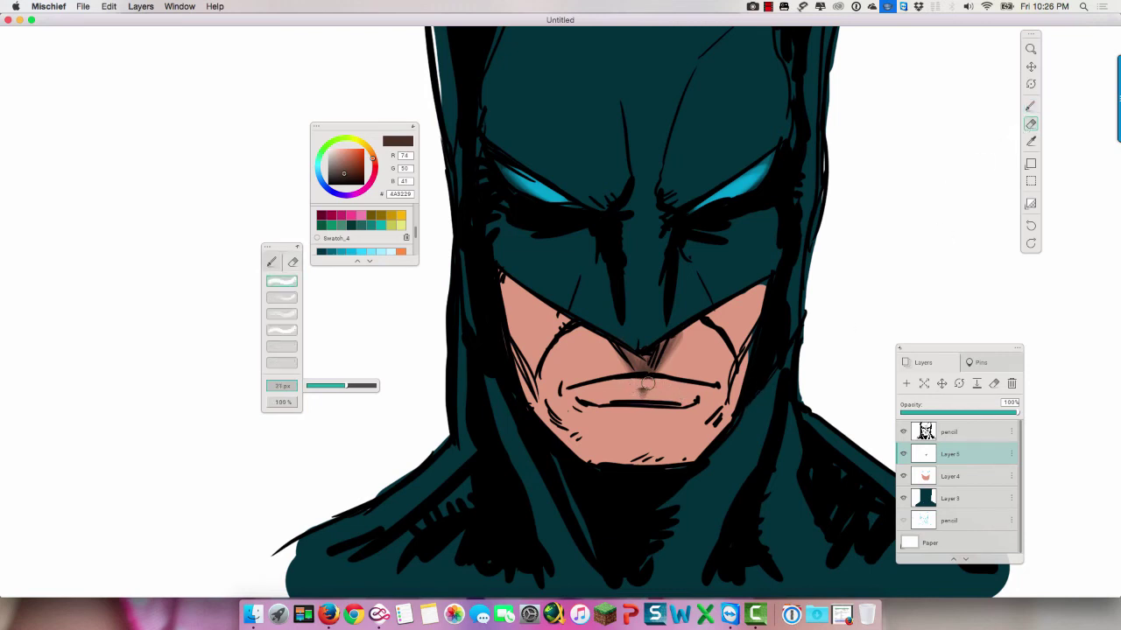
# Step: Shade beneath the upper mouth line from corner to corner with a 13 px soft brush
pyautogui.click(1027, 109)
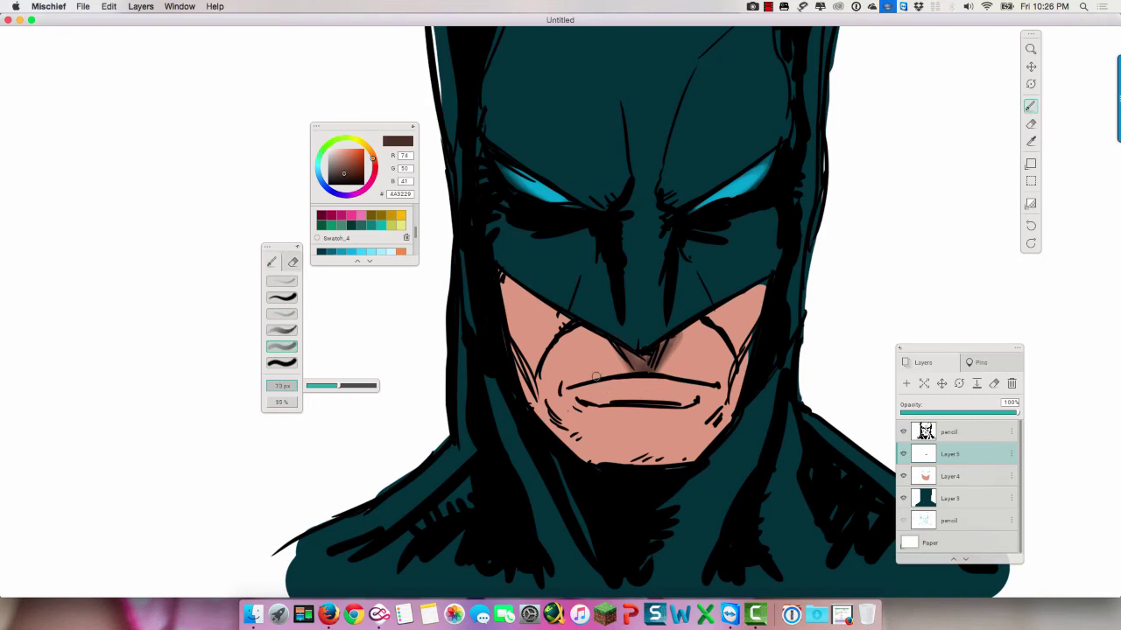
pyautogui.moveTo(574, 388)
pyautogui.mouseDown()
pyautogui.moveTo(652, 376)
pyautogui.moveTo(587, 388)
pyautogui.moveTo(666, 379)
pyautogui.moveTo(607, 384)
pyautogui.moveTo(710, 388)
pyautogui.mouseUp()
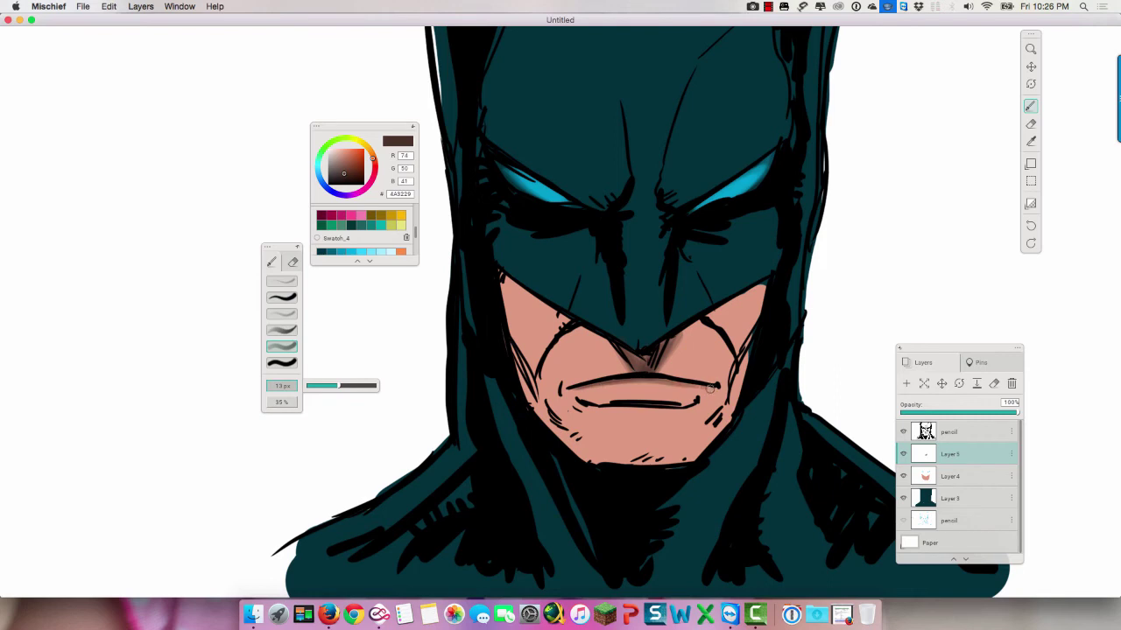
pyautogui.moveTo(641, 383); pyautogui.dragTo(702, 386)
pyautogui.moveTo(593, 384); pyautogui.dragTo(718, 387)
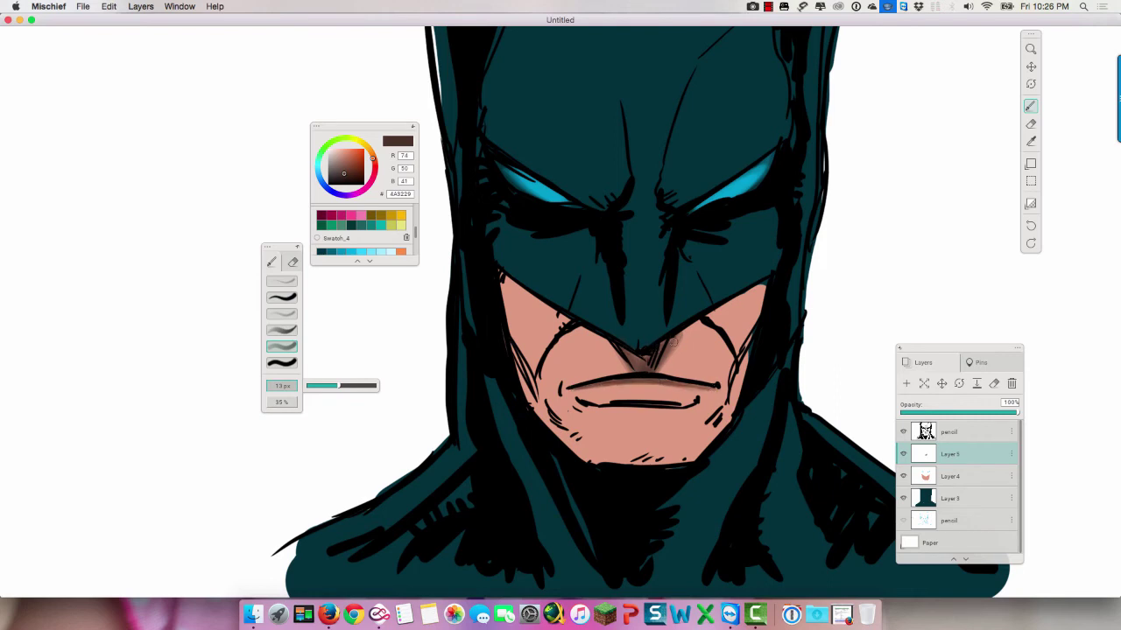
# Step: Add dark brown shadows on the skin along the mask's lower edge and down the outer sides of both cheeks
pyautogui.moveTo(669, 348); pyautogui.dragTo(704, 323)
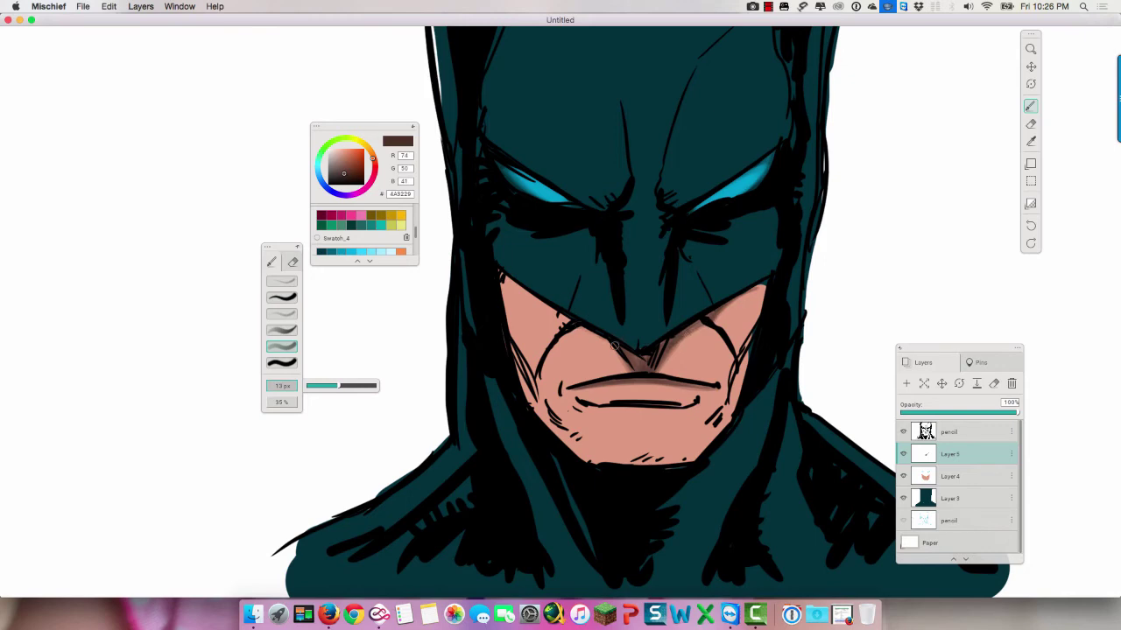
pyautogui.moveTo(528, 292); pyautogui.dragTo(566, 328)
pyautogui.moveTo(505, 277)
pyautogui.mouseDown()
pyautogui.moveTo(506, 333)
pyautogui.moveTo(547, 431)
pyautogui.mouseUp()
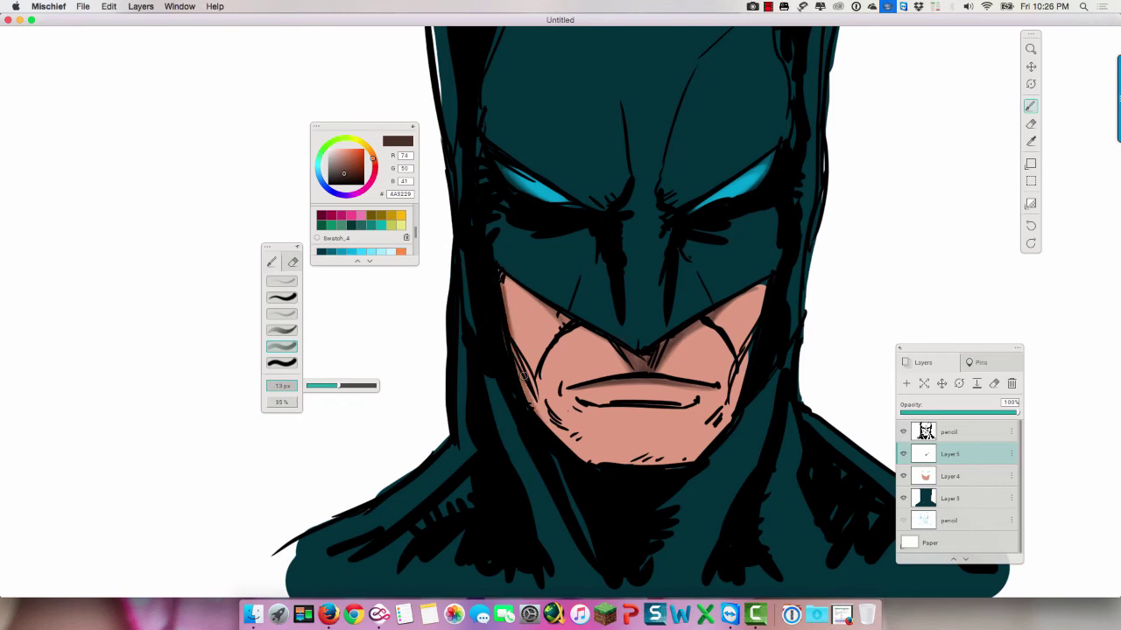
pyautogui.moveTo(751, 348); pyautogui.dragTo(740, 394)
pyautogui.moveTo(751, 352); pyautogui.dragTo(740, 402)
# Step: Enlarge the brush to 51 px and deepen the shadows below the lower lip and under the nose
pyautogui.moveTo(342, 392); pyautogui.dragTo(360, 392)
pyautogui.moveTo(600, 412)
pyautogui.mouseDown()
pyautogui.moveTo(682, 417)
pyautogui.moveTo(706, 403)
pyautogui.moveTo(677, 419)
pyautogui.moveTo(687, 412)
pyautogui.moveTo(612, 420)
pyautogui.moveTo(691, 412)
pyautogui.moveTo(602, 411)
pyautogui.moveTo(697, 407)
pyautogui.moveTo(581, 403)
pyautogui.mouseUp()
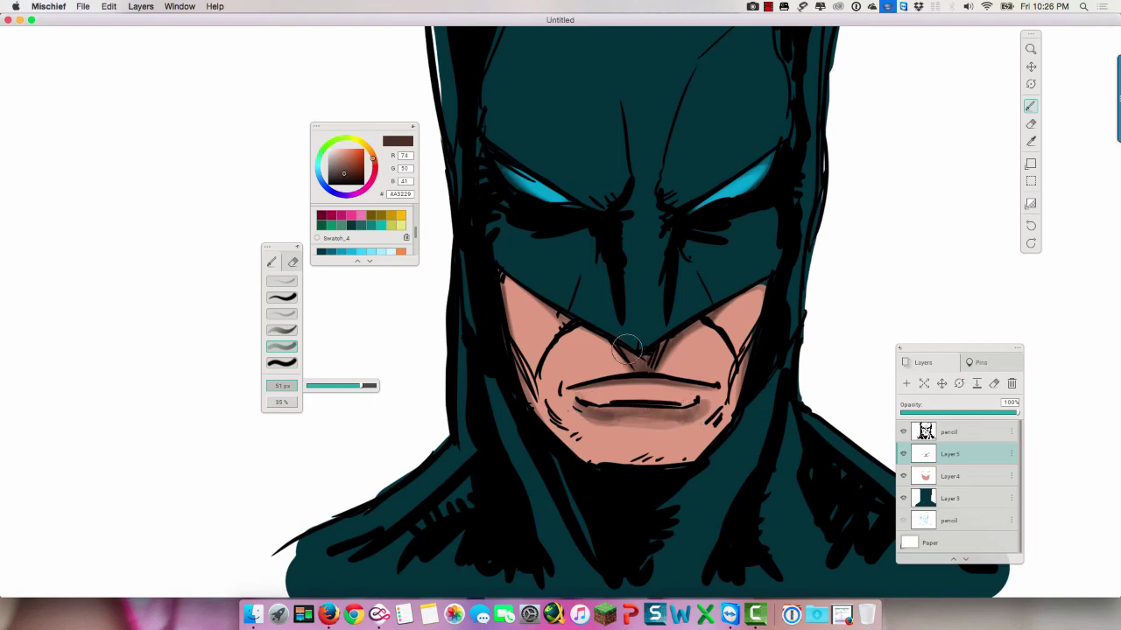
pyautogui.moveTo(627, 347)
pyautogui.mouseDown()
pyautogui.moveTo(613, 359)
pyautogui.moveTo(637, 371)
pyautogui.moveTo(674, 338)
pyautogui.moveTo(660, 355)
pyautogui.mouseUp()
# Step: Add another layer above the shadows and lighten the sampled skin tone to F7D1C3 for brushing highlights
pyautogui.click(907, 383)
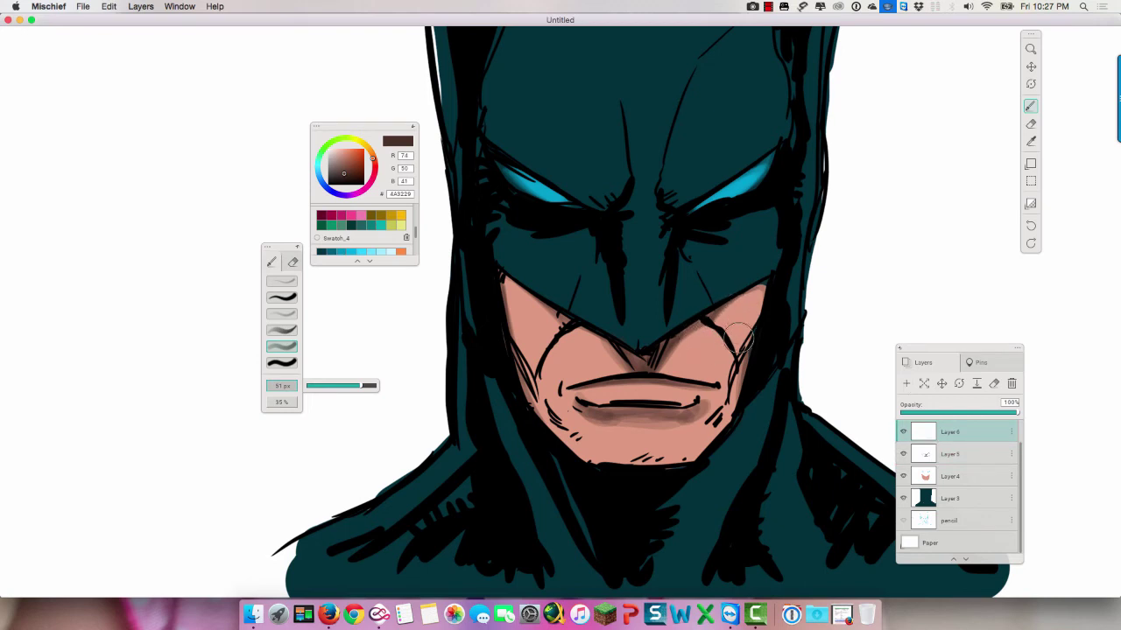
pyautogui.press('i')
pyautogui.click(739, 324)
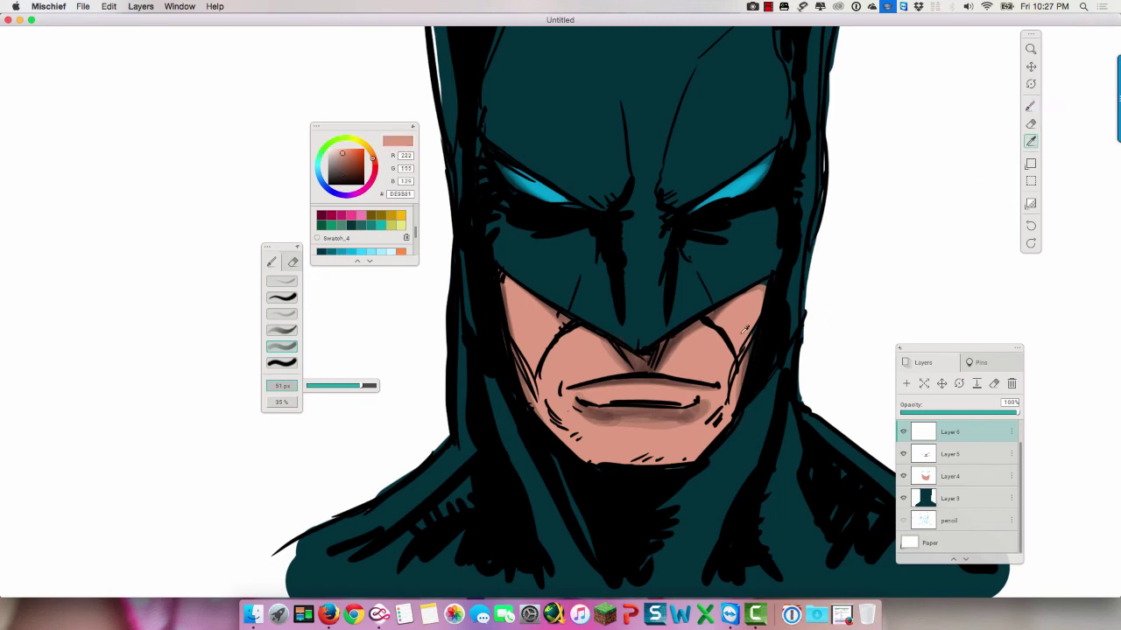
pyautogui.moveTo(345, 158); pyautogui.dragTo(337, 152)
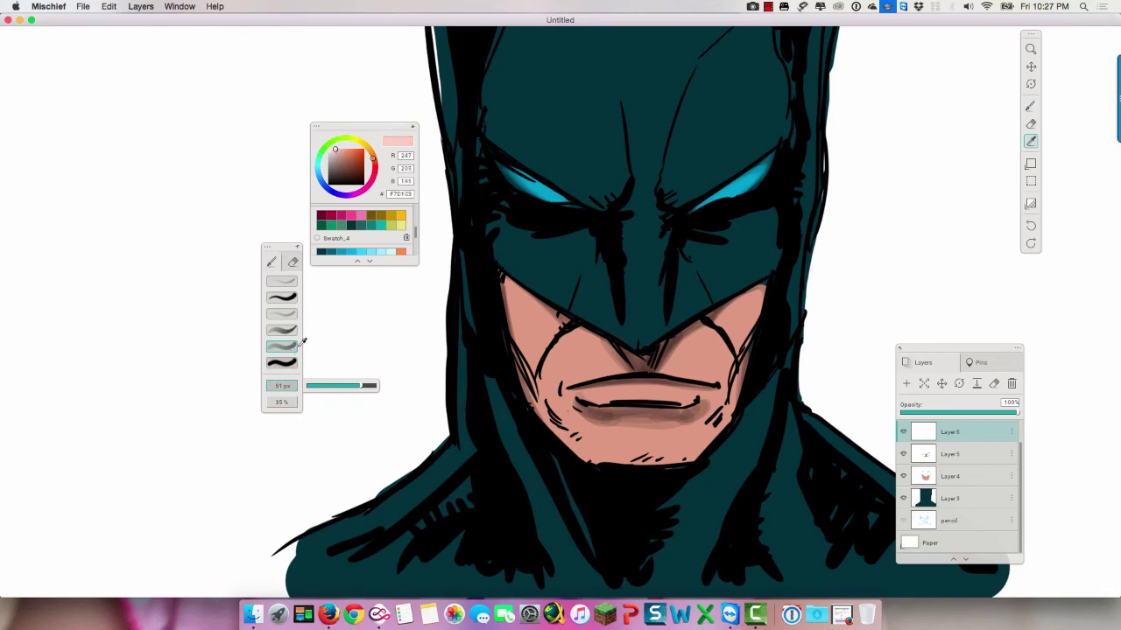
pyautogui.click(1030, 106)
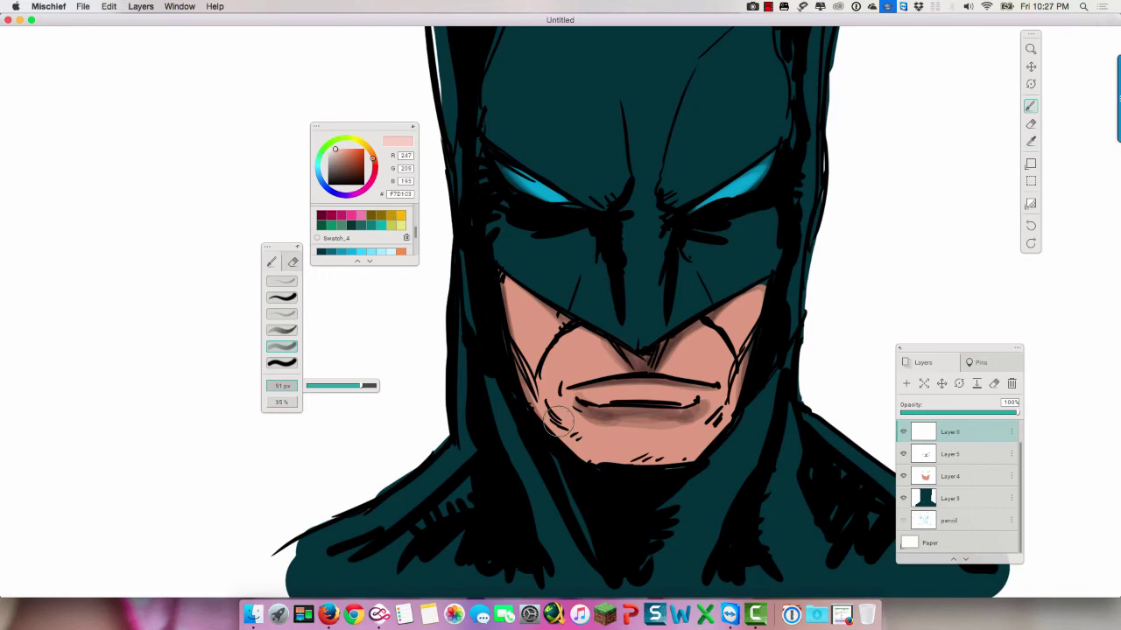
# Step: Brush pale highlights onto the left cheek, chin, lips and lower jaw with the 51 px soft brush
pyautogui.moveTo(553, 308)
pyautogui.mouseDown()
pyautogui.moveTo(537, 375)
pyautogui.moveTo(535, 301)
pyautogui.moveTo(533, 352)
pyautogui.moveTo(548, 308)
pyautogui.moveTo(535, 365)
pyautogui.moveTo(548, 313)
pyautogui.moveTo(537, 384)
pyautogui.moveTo(532, 289)
pyautogui.moveTo(536, 355)
pyautogui.moveTo(551, 306)
pyautogui.moveTo(535, 363)
pyautogui.moveTo(546, 296)
pyautogui.moveTo(534, 315)
pyautogui.moveTo(534, 354)
pyautogui.mouseUp()
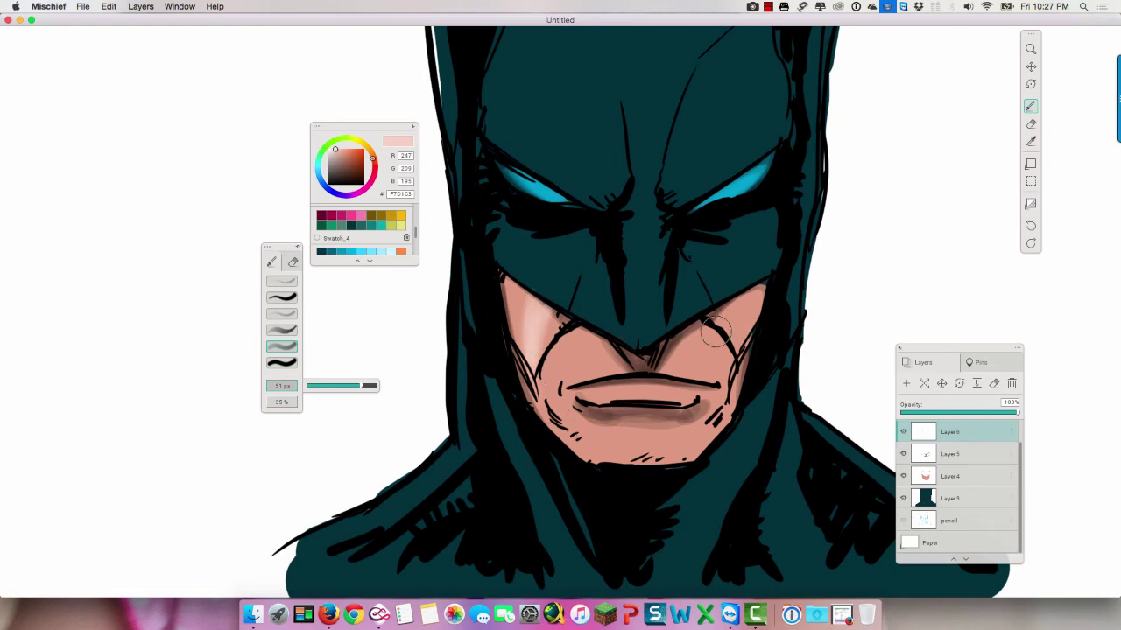
pyautogui.moveTo(610, 436)
pyautogui.mouseDown()
pyautogui.moveTo(683, 441)
pyautogui.moveTo(605, 435)
pyautogui.moveTo(659, 442)
pyautogui.moveTo(626, 426)
pyautogui.moveTo(642, 435)
pyautogui.moveTo(672, 424)
pyautogui.moveTo(622, 430)
pyautogui.moveTo(686, 433)
pyautogui.moveTo(649, 426)
pyautogui.moveTo(601, 440)
pyautogui.moveTo(689, 437)
pyautogui.moveTo(599, 433)
pyautogui.moveTo(674, 439)
pyautogui.moveTo(632, 445)
pyautogui.moveTo(668, 443)
pyautogui.moveTo(661, 451)
pyautogui.moveTo(642, 435)
pyautogui.moveTo(604, 436)
pyautogui.moveTo(681, 442)
pyautogui.moveTo(706, 419)
pyautogui.moveTo(609, 438)
pyautogui.moveTo(629, 408)
pyautogui.moveTo(605, 392)
pyautogui.moveTo(691, 394)
pyautogui.mouseUp()
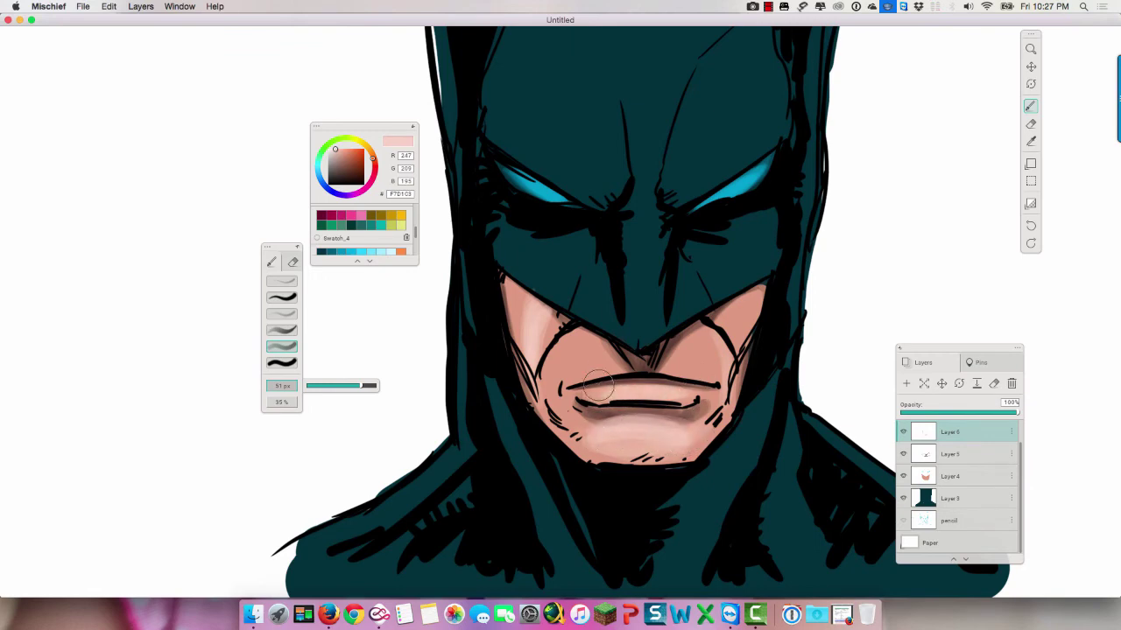
pyautogui.moveTo(527, 295); pyautogui.dragTo(532, 350)
pyautogui.moveTo(555, 391)
pyautogui.mouseDown()
pyautogui.moveTo(570, 416)
pyautogui.moveTo(552, 377)
pyautogui.moveTo(558, 399)
pyautogui.mouseUp()
pyautogui.moveTo(707, 413)
pyautogui.mouseDown()
pyautogui.moveTo(622, 438)
pyautogui.moveTo(713, 425)
pyautogui.moveTo(705, 418)
pyautogui.mouseUp()
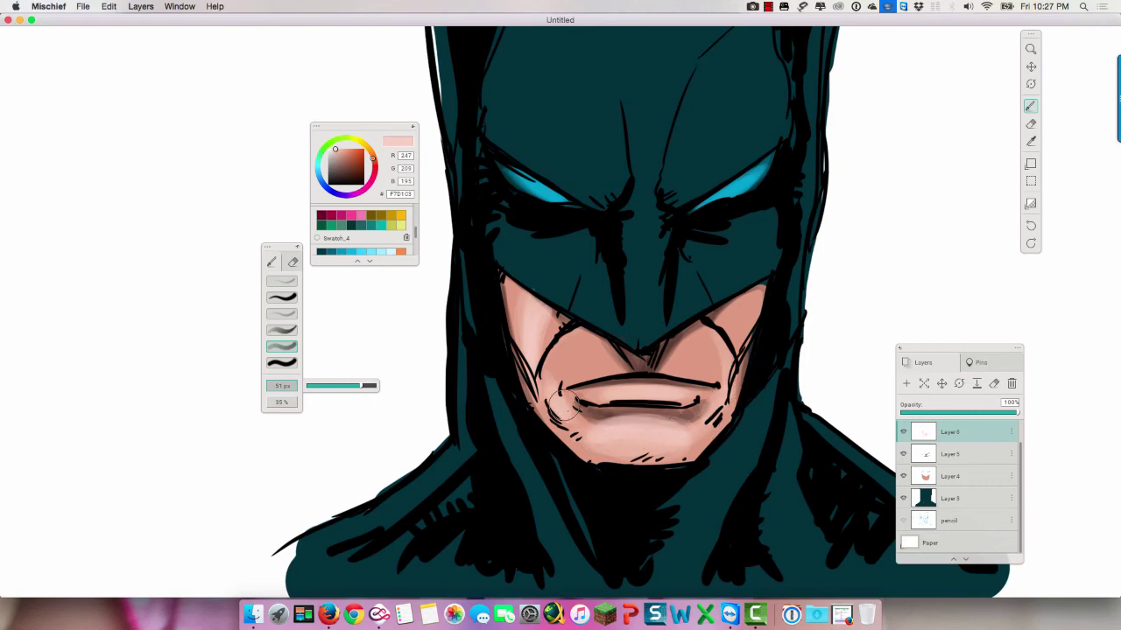
# Step: Extend the pale highlights around the mouth corners and up both outer cheeks to the mask edge
pyautogui.moveTo(564, 407)
pyautogui.mouseDown()
pyautogui.moveTo(626, 395)
pyautogui.moveTo(568, 392)
pyautogui.moveTo(601, 381)
pyautogui.mouseUp()
pyautogui.moveTo(716, 387)
pyautogui.mouseDown()
pyautogui.moveTo(747, 299)
pyautogui.moveTo(746, 336)
pyautogui.moveTo(739, 283)
pyautogui.moveTo(749, 295)
pyautogui.moveTo(751, 256)
pyautogui.mouseUp()
pyautogui.moveTo(530, 311)
pyautogui.mouseDown()
pyautogui.moveTo(538, 281)
pyautogui.moveTo(547, 303)
pyautogui.moveTo(559, 272)
pyautogui.moveTo(514, 266)
pyautogui.moveTo(552, 292)
pyautogui.moveTo(535, 265)
pyautogui.mouseUp()
pyautogui.click(1030, 124)
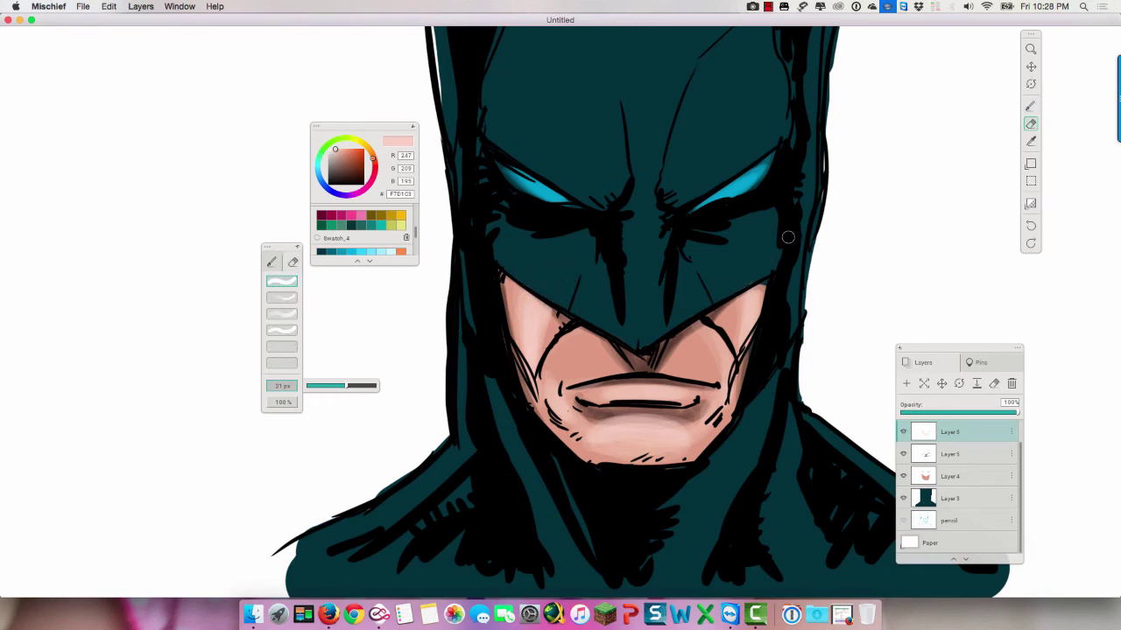
# Step: Add a new layer directly above the dark teal layer and choose teal 00617B from the custom palette for the brush
pyautogui.click(974, 499)
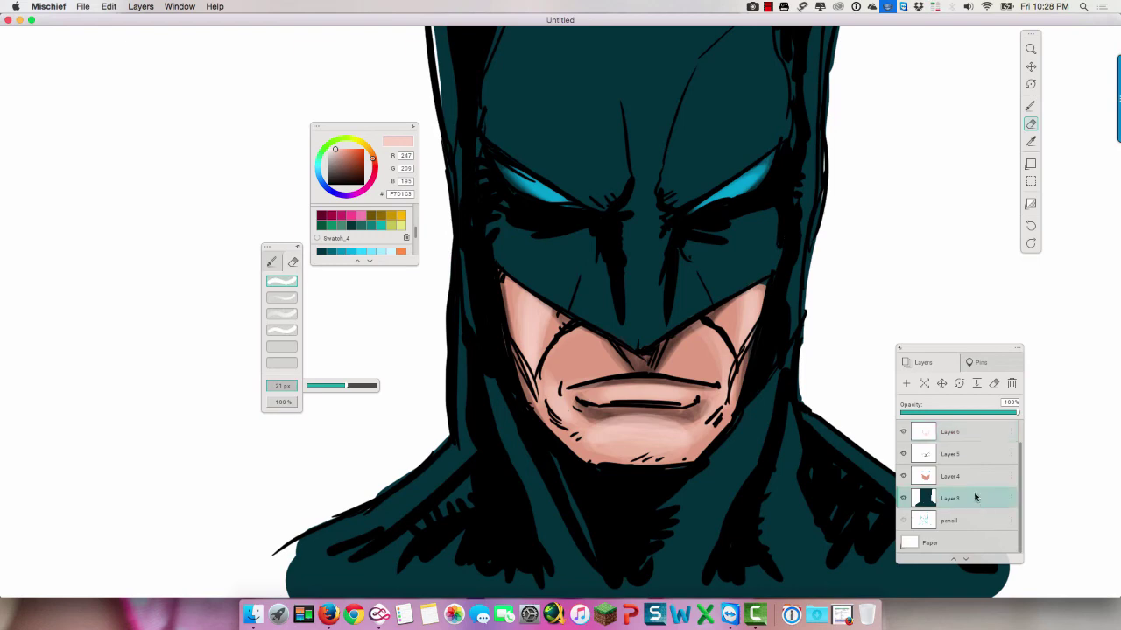
pyautogui.click(906, 385)
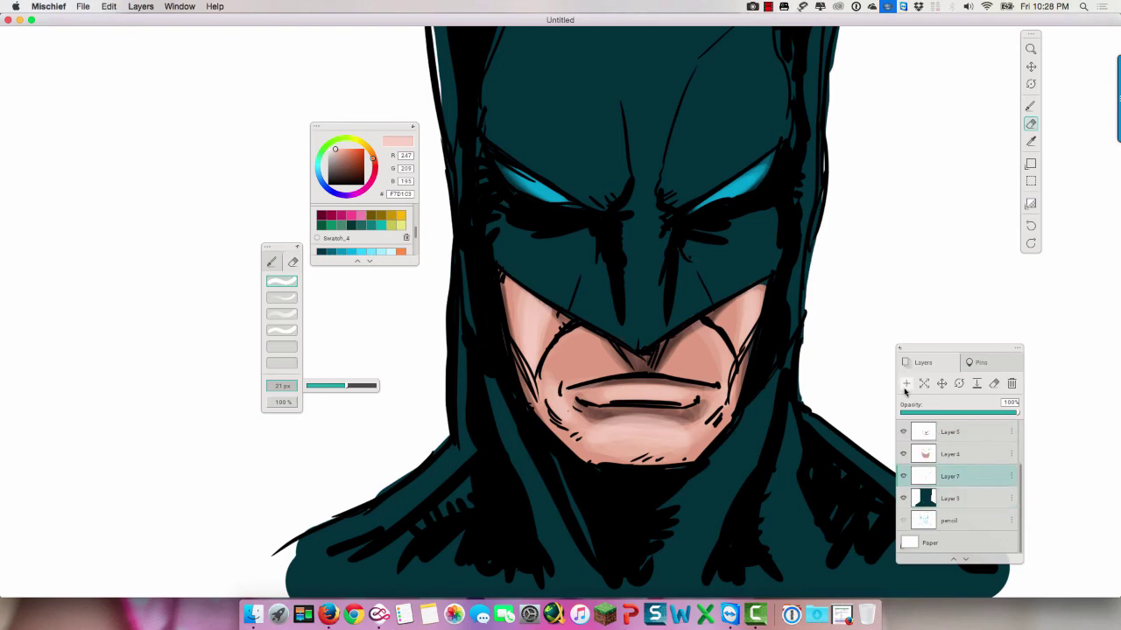
pyautogui.click(1030, 50)
pyautogui.moveTo(881, 198); pyautogui.dragTo(847, 198)
pyautogui.click(1029, 67)
pyautogui.moveTo(825, 259); pyautogui.dragTo(776, 303)
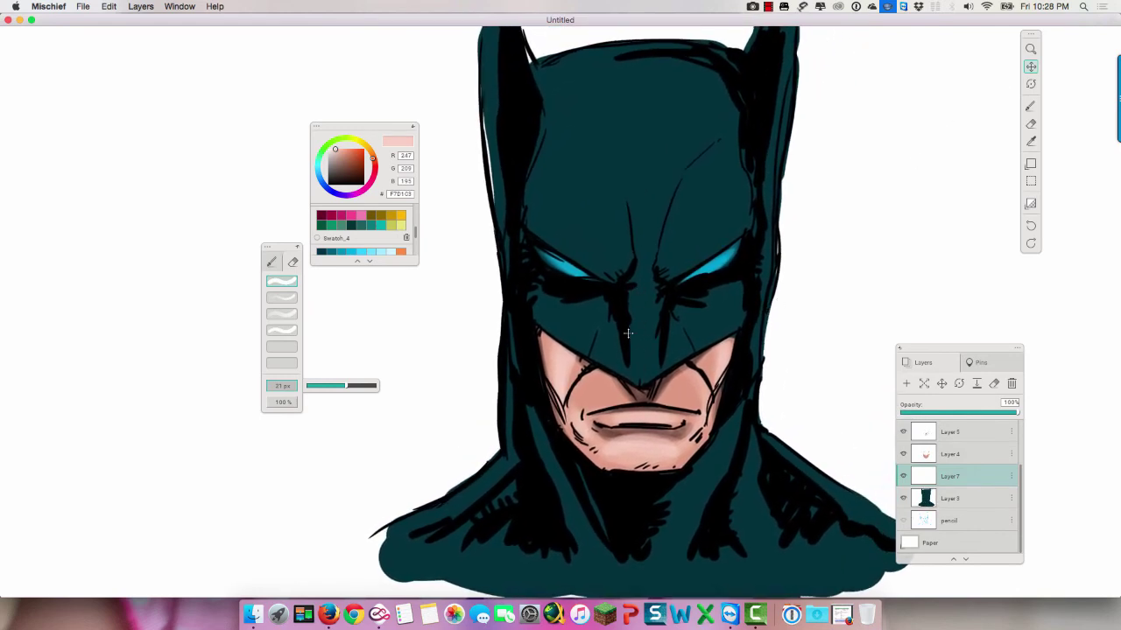
pyautogui.moveTo(418, 233); pyautogui.dragTo(417, 242)
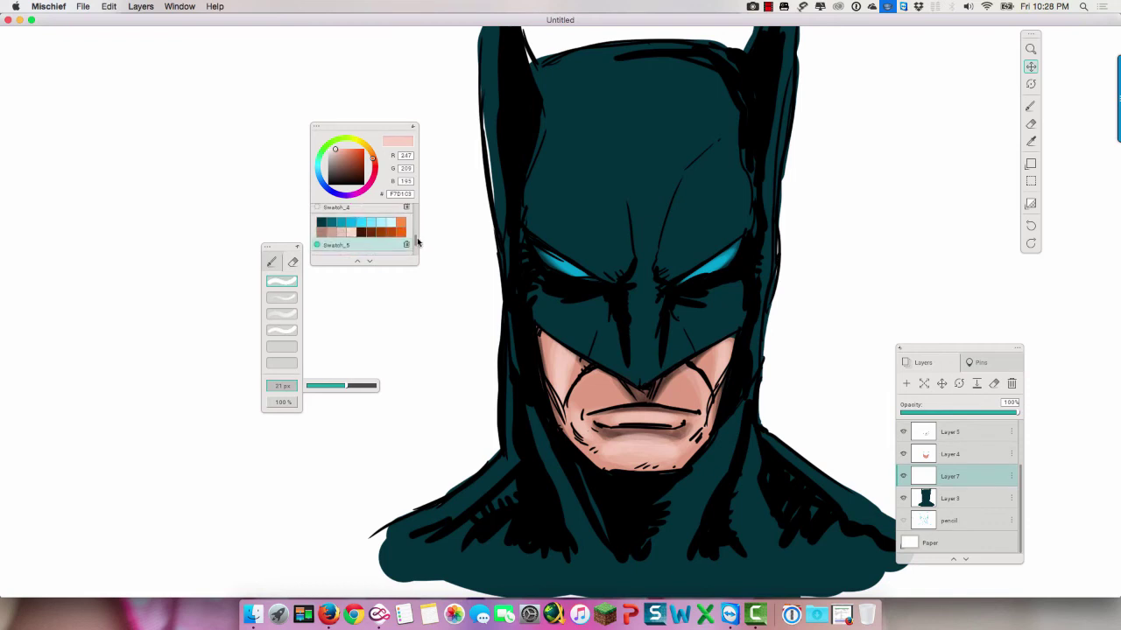
pyautogui.click(330, 229)
pyautogui.click(1030, 107)
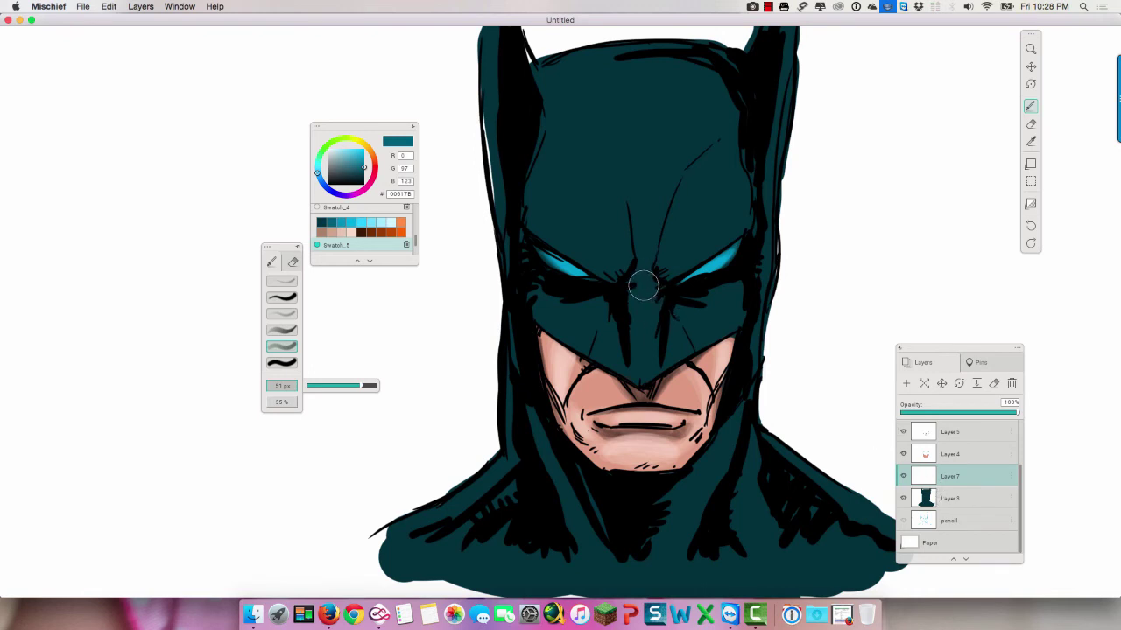
# Step: Paint teal highlights down the mask's nose bridge with the 51 px brush, and over both brows with a larger one
pyautogui.moveTo(643, 285)
pyautogui.mouseDown()
pyautogui.moveTo(639, 372)
pyautogui.moveTo(639, 284)
pyautogui.moveTo(644, 366)
pyautogui.moveTo(640, 302)
pyautogui.moveTo(645, 333)
pyautogui.moveTo(646, 318)
pyautogui.moveTo(636, 289)
pyautogui.moveTo(642, 335)
pyautogui.moveTo(634, 287)
pyautogui.moveTo(638, 337)
pyautogui.moveTo(632, 292)
pyautogui.moveTo(649, 290)
pyautogui.moveTo(648, 306)
pyautogui.moveTo(653, 286)
pyautogui.moveTo(636, 351)
pyautogui.moveTo(633, 291)
pyautogui.moveTo(638, 344)
pyautogui.moveTo(647, 293)
pyautogui.moveTo(647, 360)
pyautogui.moveTo(648, 296)
pyautogui.moveTo(637, 347)
pyautogui.moveTo(633, 327)
pyautogui.moveTo(636, 383)
pyautogui.moveTo(647, 318)
pyautogui.moveTo(652, 368)
pyautogui.mouseUp()
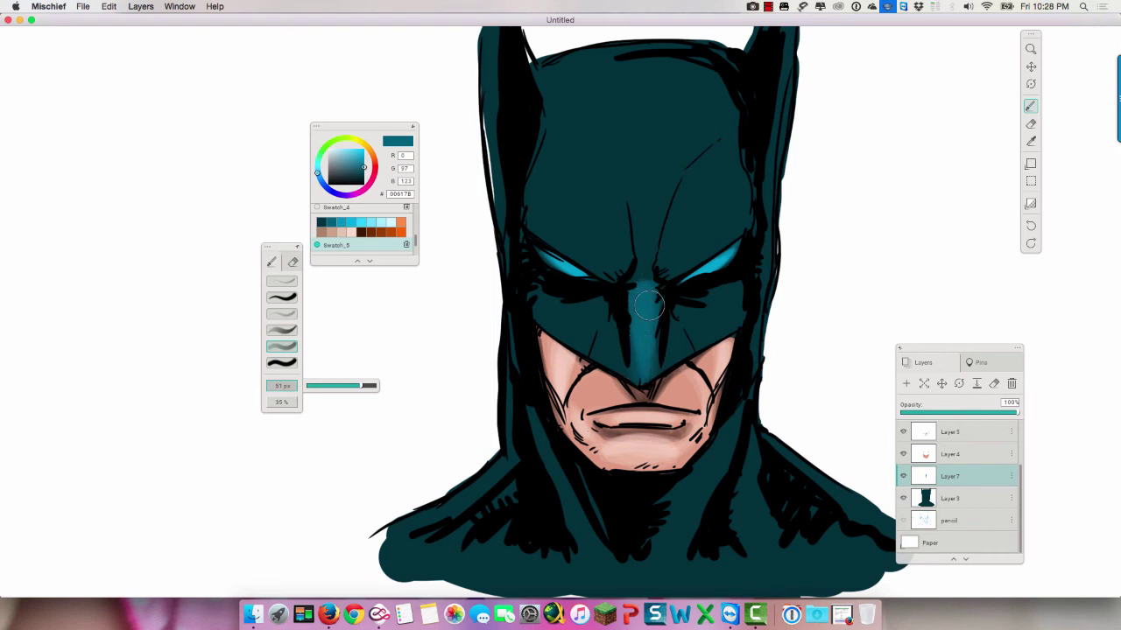
pyautogui.moveTo(636, 318)
pyautogui.mouseDown()
pyautogui.moveTo(640, 299)
pyautogui.moveTo(653, 326)
pyautogui.moveTo(639, 392)
pyautogui.mouseUp()
pyautogui.moveTo(366, 389); pyautogui.dragTo(378, 386)
pyautogui.moveTo(667, 270)
pyautogui.mouseDown()
pyautogui.moveTo(727, 203)
pyautogui.moveTo(670, 272)
pyautogui.moveTo(708, 223)
pyautogui.moveTo(725, 227)
pyautogui.moveTo(672, 272)
pyautogui.moveTo(766, 196)
pyautogui.moveTo(668, 267)
pyautogui.moveTo(759, 194)
pyautogui.moveTo(682, 257)
pyautogui.moveTo(734, 190)
pyautogui.moveTo(699, 252)
pyautogui.moveTo(714, 220)
pyautogui.moveTo(701, 247)
pyautogui.moveTo(702, 233)
pyautogui.moveTo(699, 250)
pyautogui.moveTo(735, 211)
pyautogui.moveTo(703, 225)
pyautogui.mouseUp()
pyautogui.moveTo(617, 262)
pyautogui.mouseDown()
pyautogui.moveTo(542, 207)
pyautogui.moveTo(624, 265)
pyautogui.moveTo(518, 208)
pyautogui.moveTo(608, 269)
pyautogui.moveTo(509, 207)
pyautogui.moveTo(620, 268)
pyautogui.moveTo(547, 196)
pyautogui.moveTo(621, 264)
pyautogui.moveTo(550, 180)
pyautogui.moveTo(616, 267)
pyautogui.moveTo(565, 185)
pyautogui.moveTo(611, 248)
pyautogui.moveTo(556, 164)
pyautogui.moveTo(616, 254)
pyautogui.moveTo(566, 163)
pyautogui.moveTo(615, 245)
pyautogui.moveTo(524, 163)
pyautogui.moveTo(528, 139)
pyautogui.moveTo(693, 230)
pyautogui.moveTo(671, 247)
pyautogui.moveTo(739, 157)
pyautogui.moveTo(675, 245)
pyautogui.moveTo(711, 166)
pyautogui.moveTo(687, 233)
pyautogui.moveTo(649, 226)
pyautogui.moveTo(614, 244)
pyautogui.moveTo(569, 193)
pyautogui.moveTo(582, 226)
pyautogui.moveTo(536, 185)
pyautogui.moveTo(594, 243)
pyautogui.moveTo(505, 177)
pyautogui.moveTo(602, 260)
pyautogui.moveTo(540, 149)
pyautogui.mouseUp()
# Step: Highlight the mask below both eyes with a 51 px brush and the top of the cowl with a 138 px brush
pyautogui.moveTo(380, 384); pyautogui.dragTo(354, 373)
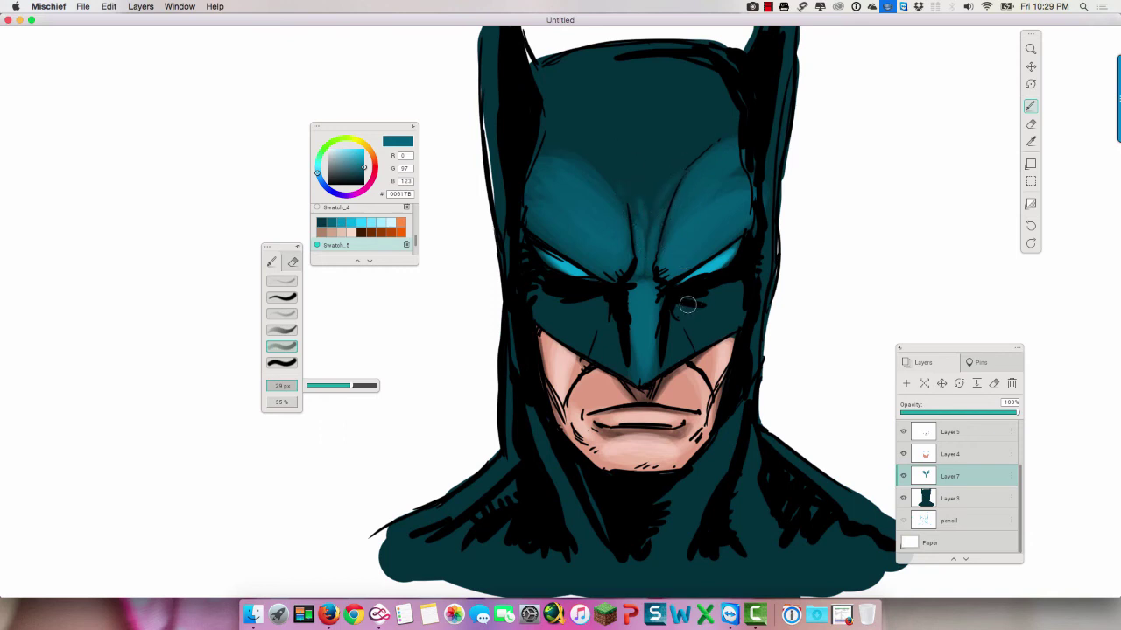
pyautogui.moveTo(360, 385)
pyautogui.mouseDown()
pyautogui.moveTo(388, 379)
pyautogui.moveTo(361, 387)
pyautogui.mouseUp()
pyautogui.moveTo(714, 295)
pyautogui.mouseDown()
pyautogui.moveTo(723, 293)
pyautogui.moveTo(696, 301)
pyautogui.mouseUp()
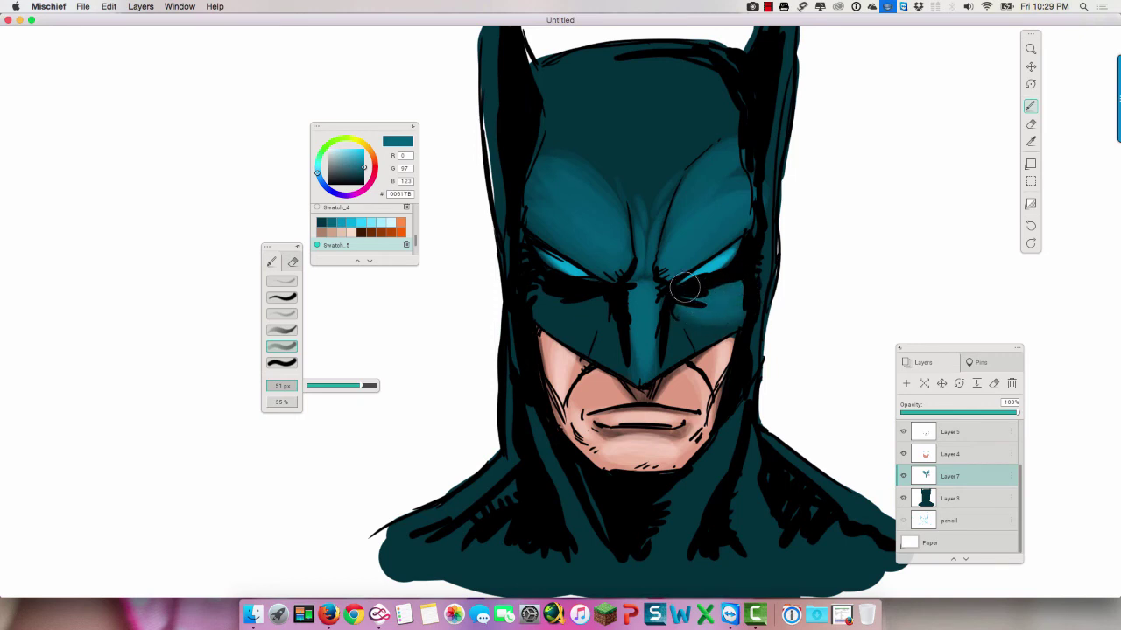
pyautogui.moveTo(581, 309)
pyautogui.mouseDown()
pyautogui.moveTo(554, 289)
pyautogui.moveTo(542, 299)
pyautogui.moveTo(607, 297)
pyautogui.moveTo(549, 312)
pyautogui.moveTo(595, 300)
pyautogui.moveTo(533, 282)
pyautogui.moveTo(601, 305)
pyautogui.moveTo(536, 299)
pyautogui.moveTo(596, 308)
pyautogui.moveTo(558, 283)
pyautogui.moveTo(591, 317)
pyautogui.moveTo(577, 292)
pyautogui.moveTo(574, 322)
pyautogui.moveTo(601, 297)
pyautogui.moveTo(588, 361)
pyautogui.moveTo(617, 314)
pyautogui.moveTo(602, 360)
pyautogui.moveTo(600, 303)
pyautogui.moveTo(575, 326)
pyautogui.moveTo(614, 288)
pyautogui.moveTo(604, 369)
pyautogui.moveTo(604, 315)
pyautogui.moveTo(606, 348)
pyautogui.mouseUp()
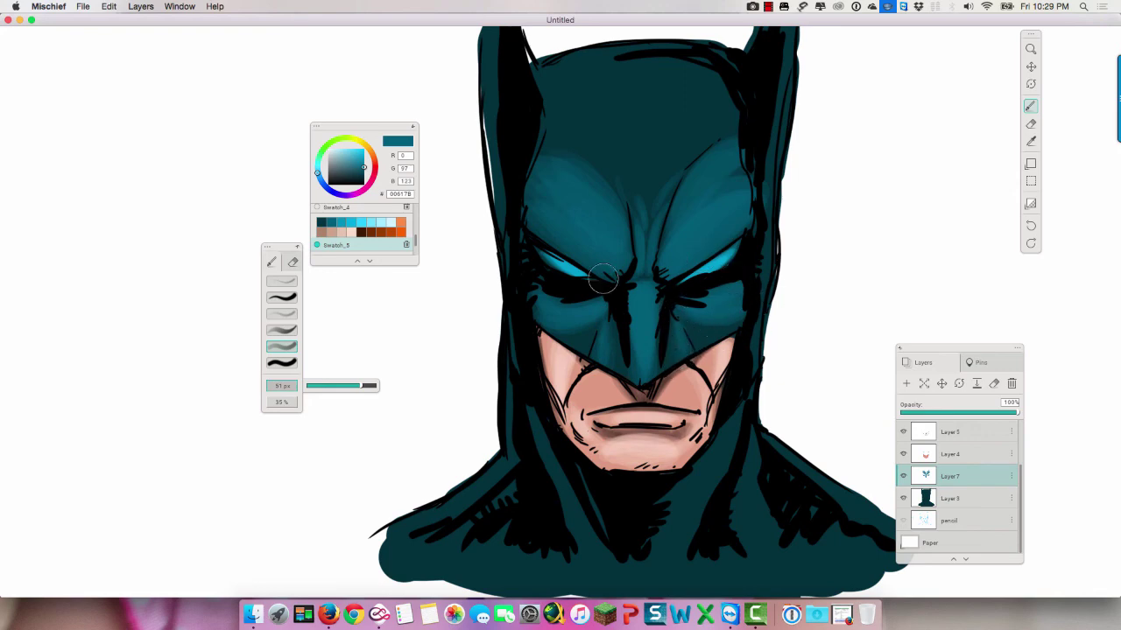
pyautogui.moveTo(364, 391); pyautogui.dragTo(377, 386)
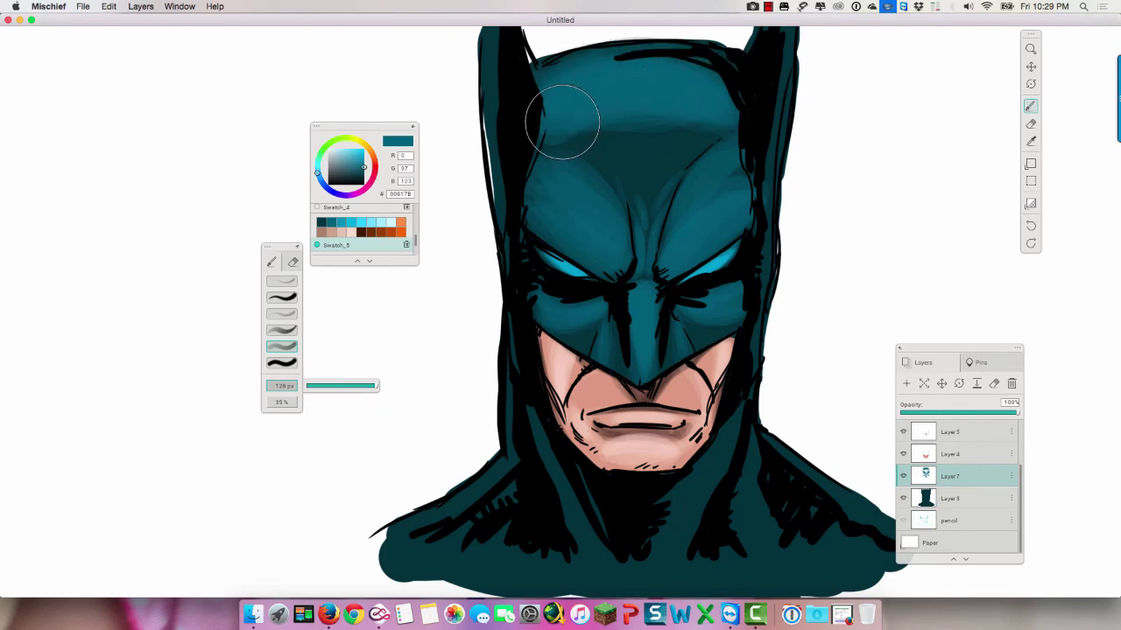
# Step: Paint teal highlights on the cowl's neck folds and shoulders, enlarging the soft brush to 73 px
pyautogui.moveTo(368, 394); pyautogui.dragTo(348, 378)
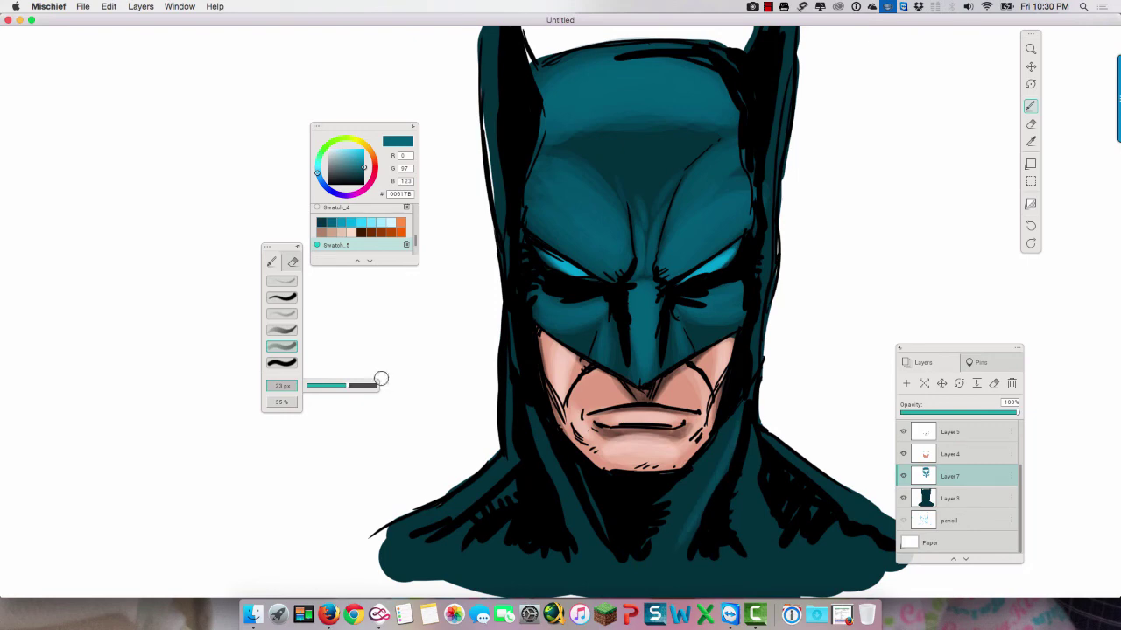
pyautogui.moveTo(735, 420)
pyautogui.mouseDown()
pyautogui.moveTo(679, 533)
pyautogui.moveTo(688, 544)
pyautogui.mouseUp()
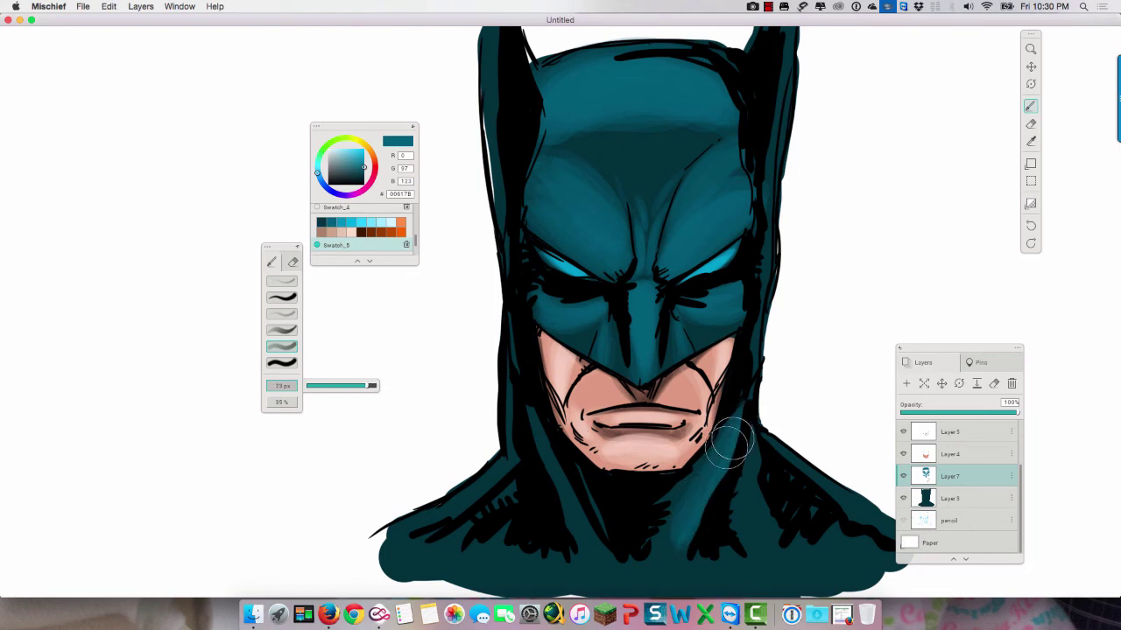
pyautogui.moveTo(730, 443)
pyautogui.mouseDown()
pyautogui.moveTo(687, 551)
pyautogui.moveTo(752, 422)
pyautogui.moveTo(690, 529)
pyautogui.moveTo(736, 437)
pyautogui.moveTo(680, 574)
pyautogui.moveTo(680, 502)
pyautogui.moveTo(713, 465)
pyautogui.moveTo(657, 552)
pyautogui.moveTo(727, 437)
pyautogui.moveTo(696, 478)
pyautogui.moveTo(678, 521)
pyautogui.moveTo(741, 427)
pyautogui.moveTo(711, 510)
pyautogui.moveTo(750, 424)
pyautogui.mouseUp()
pyautogui.moveTo(528, 424)
pyautogui.mouseDown()
pyautogui.moveTo(578, 527)
pyautogui.moveTo(525, 400)
pyautogui.moveTo(582, 535)
pyautogui.moveTo(522, 368)
pyautogui.moveTo(506, 483)
pyautogui.moveTo(435, 517)
pyautogui.moveTo(514, 443)
pyautogui.moveTo(484, 493)
pyautogui.moveTo(507, 355)
pyautogui.moveTo(521, 438)
pyautogui.moveTo(522, 409)
pyautogui.mouseUp()
pyautogui.moveTo(751, 441)
pyautogui.mouseDown()
pyautogui.moveTo(753, 498)
pyautogui.moveTo(777, 552)
pyautogui.moveTo(756, 476)
pyautogui.moveTo(752, 506)
pyautogui.moveTo(778, 548)
pyautogui.moveTo(753, 454)
pyautogui.moveTo(864, 540)
pyautogui.moveTo(830, 492)
pyautogui.moveTo(863, 532)
pyautogui.moveTo(754, 446)
pyautogui.moveTo(883, 544)
pyautogui.moveTo(720, 420)
pyautogui.mouseUp()
pyautogui.moveTo(473, 523)
pyautogui.mouseDown()
pyautogui.moveTo(508, 496)
pyautogui.moveTo(482, 517)
pyautogui.mouseUp()
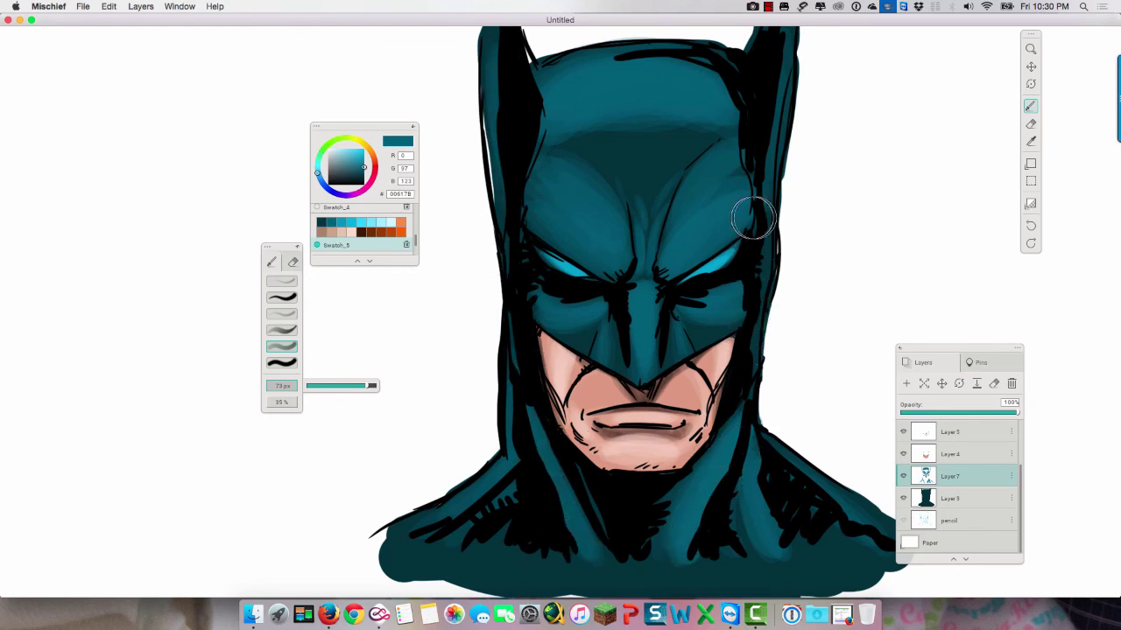
# Step: Choose brighter teal 0092B9, add a layer above the first teal highlights, and paint the mask's nose bridge and the areas below both eyes
pyautogui.click(344, 227)
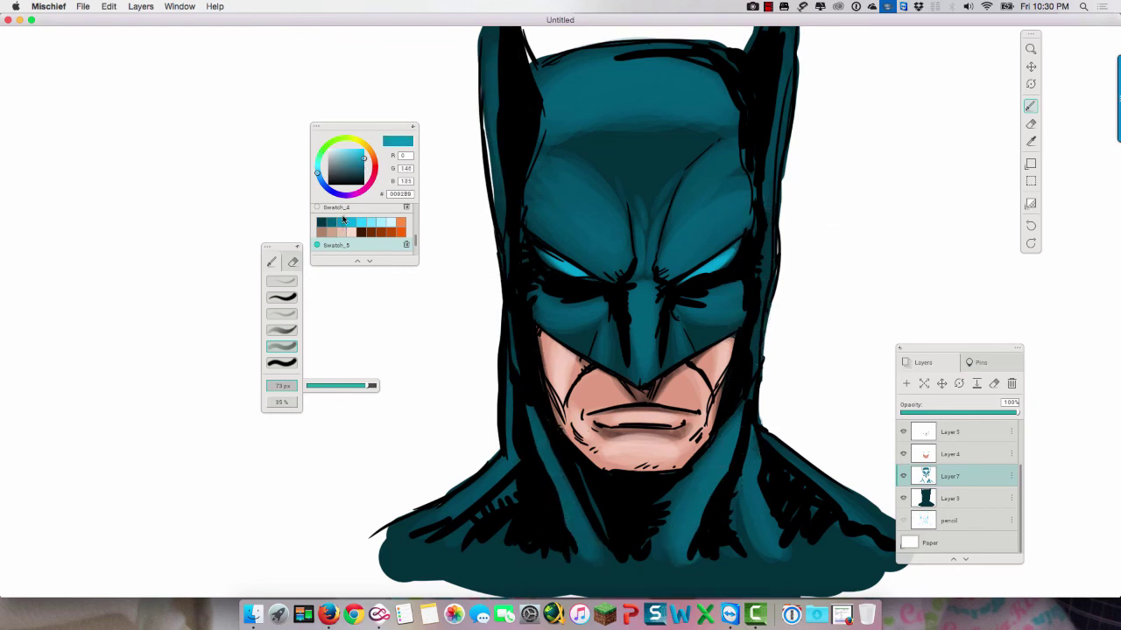
pyautogui.click(906, 386)
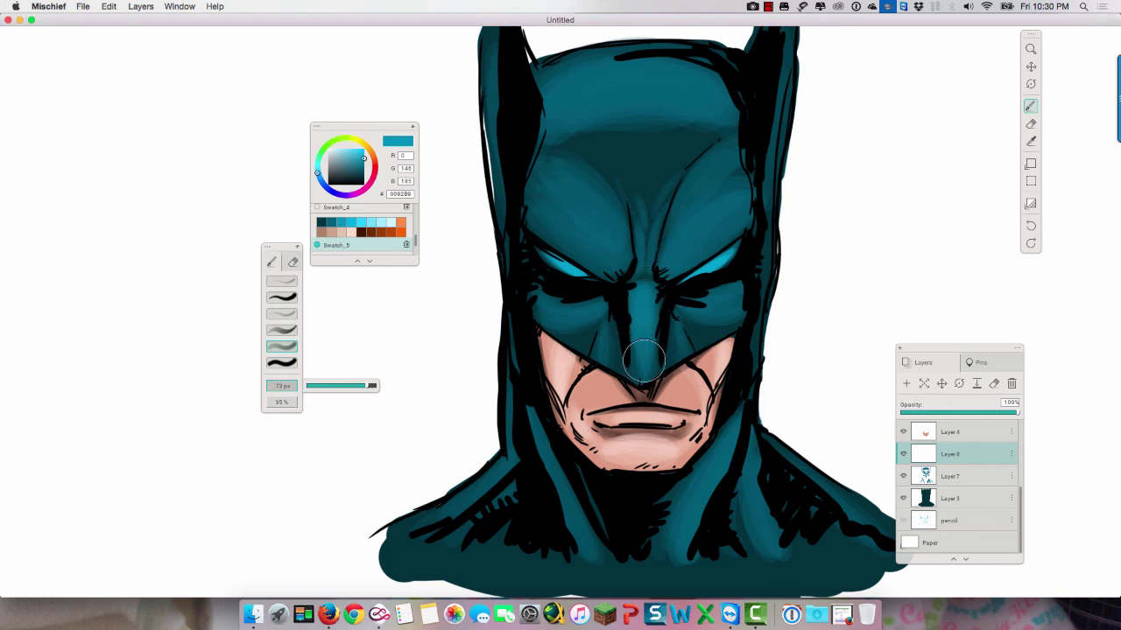
pyautogui.moveTo(645, 306); pyautogui.dragTo(641, 387)
pyautogui.moveTo(639, 286); pyautogui.dragTo(642, 401)
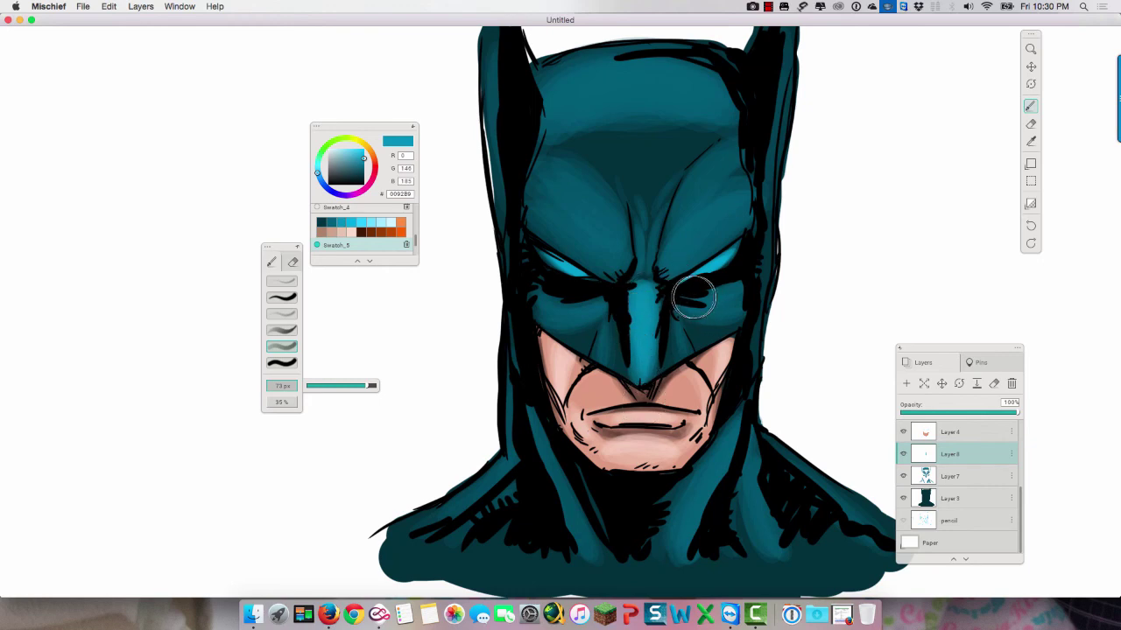
pyautogui.moveTo(693, 298)
pyautogui.mouseDown()
pyautogui.moveTo(756, 273)
pyautogui.moveTo(702, 300)
pyautogui.moveTo(750, 263)
pyautogui.moveTo(690, 293)
pyautogui.moveTo(741, 270)
pyautogui.moveTo(736, 311)
pyautogui.mouseUp()
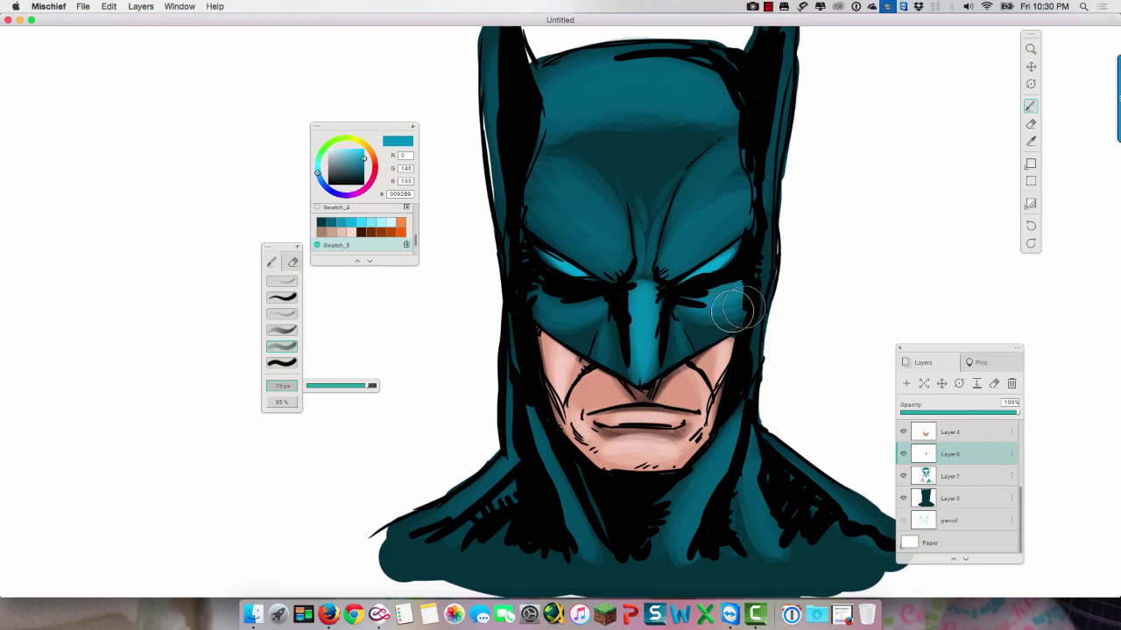
pyautogui.moveTo(603, 299)
pyautogui.mouseDown()
pyautogui.moveTo(526, 270)
pyautogui.moveTo(600, 296)
pyautogui.moveTo(539, 294)
pyautogui.moveTo(601, 303)
pyautogui.moveTo(550, 315)
pyautogui.mouseUp()
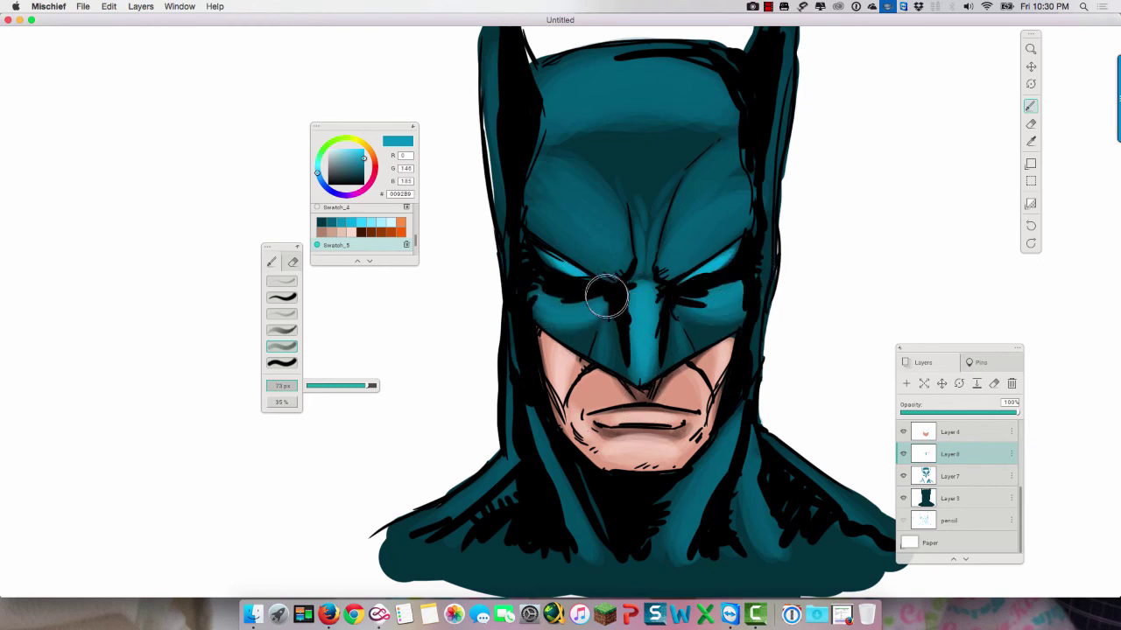
# Step: Paint 0092B9 highlights over both brows, along the cowl's neck folds and across the top of the forehead with the 73 px brush
pyautogui.moveTo(626, 268)
pyautogui.mouseDown()
pyautogui.moveTo(518, 194)
pyautogui.moveTo(625, 265)
pyautogui.moveTo(575, 250)
pyautogui.moveTo(607, 259)
pyautogui.moveTo(576, 226)
pyautogui.moveTo(599, 261)
pyautogui.moveTo(609, 236)
pyautogui.moveTo(618, 245)
pyautogui.moveTo(550, 200)
pyautogui.mouseUp()
pyautogui.moveTo(613, 260)
pyautogui.mouseDown()
pyautogui.moveTo(526, 201)
pyautogui.moveTo(610, 270)
pyautogui.moveTo(547, 182)
pyautogui.mouseUp()
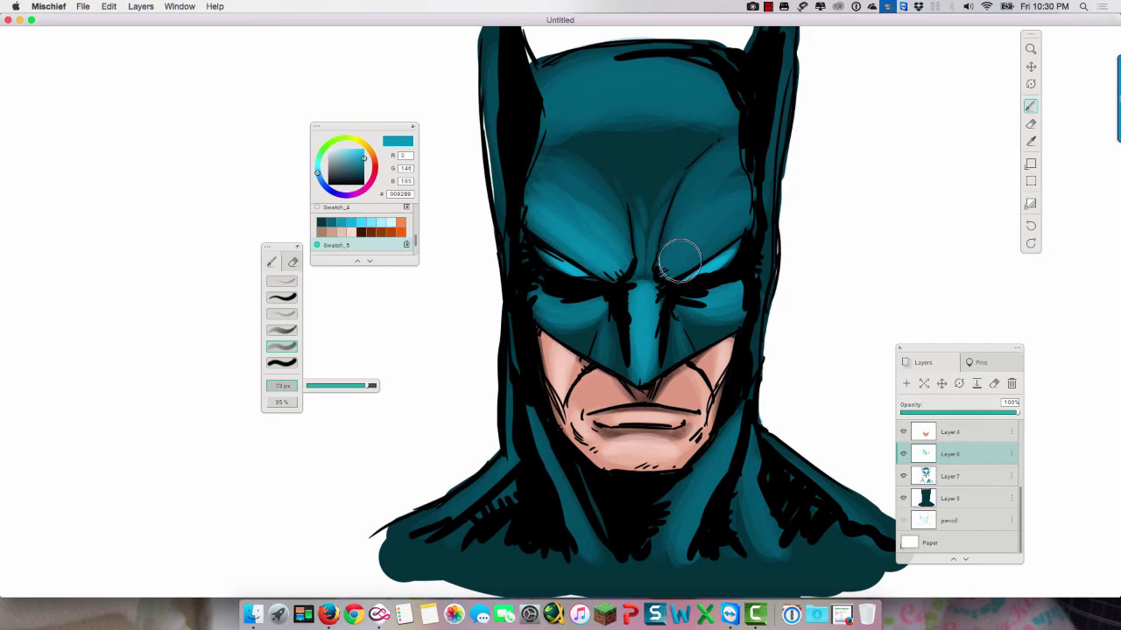
pyautogui.moveTo(666, 272)
pyautogui.mouseDown()
pyautogui.moveTo(700, 239)
pyautogui.moveTo(681, 260)
pyautogui.moveTo(766, 213)
pyautogui.moveTo(677, 271)
pyautogui.moveTo(733, 185)
pyautogui.moveTo(663, 254)
pyautogui.moveTo(738, 202)
pyautogui.moveTo(615, 260)
pyautogui.moveTo(613, 219)
pyautogui.moveTo(624, 262)
pyautogui.moveTo(635, 176)
pyautogui.moveTo(678, 316)
pyautogui.moveTo(673, 350)
pyautogui.moveTo(615, 313)
pyautogui.moveTo(604, 341)
pyautogui.moveTo(605, 307)
pyautogui.moveTo(536, 291)
pyautogui.moveTo(580, 333)
pyautogui.moveTo(587, 321)
pyautogui.moveTo(572, 314)
pyautogui.moveTo(683, 301)
pyautogui.moveTo(692, 319)
pyautogui.moveTo(747, 305)
pyautogui.moveTo(648, 311)
pyautogui.moveTo(712, 343)
pyautogui.moveTo(729, 451)
pyautogui.moveTo(712, 498)
pyautogui.moveTo(738, 451)
pyautogui.moveTo(699, 554)
pyautogui.moveTo(745, 431)
pyautogui.moveTo(742, 512)
pyautogui.moveTo(757, 434)
pyautogui.moveTo(782, 547)
pyautogui.moveTo(537, 422)
pyautogui.moveTo(577, 542)
pyautogui.mouseUp()
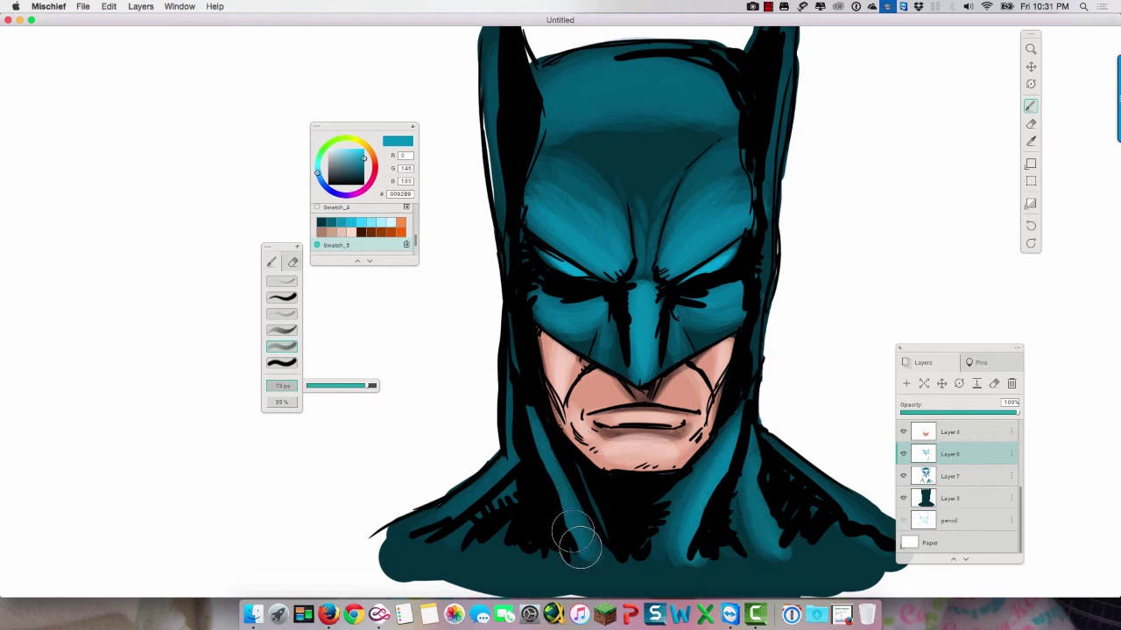
pyautogui.moveTo(523, 405)
pyautogui.mouseDown()
pyautogui.moveTo(565, 534)
pyautogui.moveTo(537, 461)
pyautogui.moveTo(563, 518)
pyautogui.mouseUp()
pyautogui.moveTo(568, 88)
pyautogui.mouseDown()
pyautogui.moveTo(605, 76)
pyautogui.moveTo(682, 89)
pyautogui.moveTo(571, 80)
pyautogui.moveTo(706, 90)
pyautogui.moveTo(536, 96)
pyautogui.moveTo(734, 91)
pyautogui.moveTo(584, 67)
pyautogui.moveTo(649, 64)
pyautogui.moveTo(668, 77)
pyautogui.moveTo(560, 93)
pyautogui.moveTo(711, 92)
pyautogui.moveTo(545, 103)
pyautogui.moveTo(728, 99)
pyautogui.moveTo(578, 86)
pyautogui.moveTo(725, 120)
pyautogui.mouseUp()
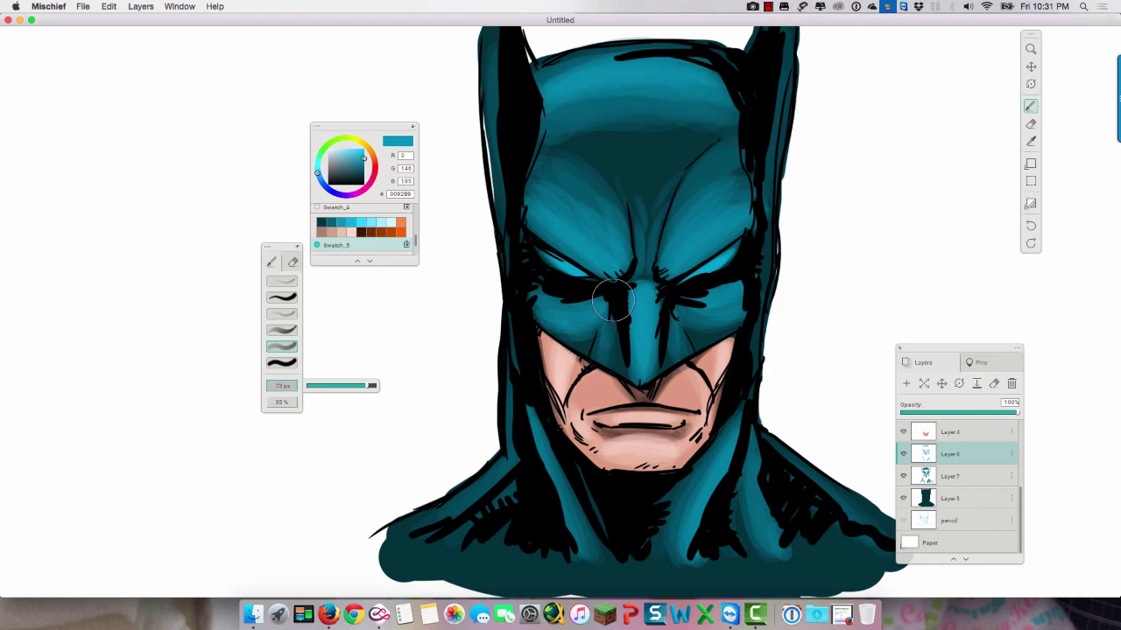
# Step: Change the canvas paper to the dark grey textured paper and close the paper settings
pyautogui.click(911, 544)
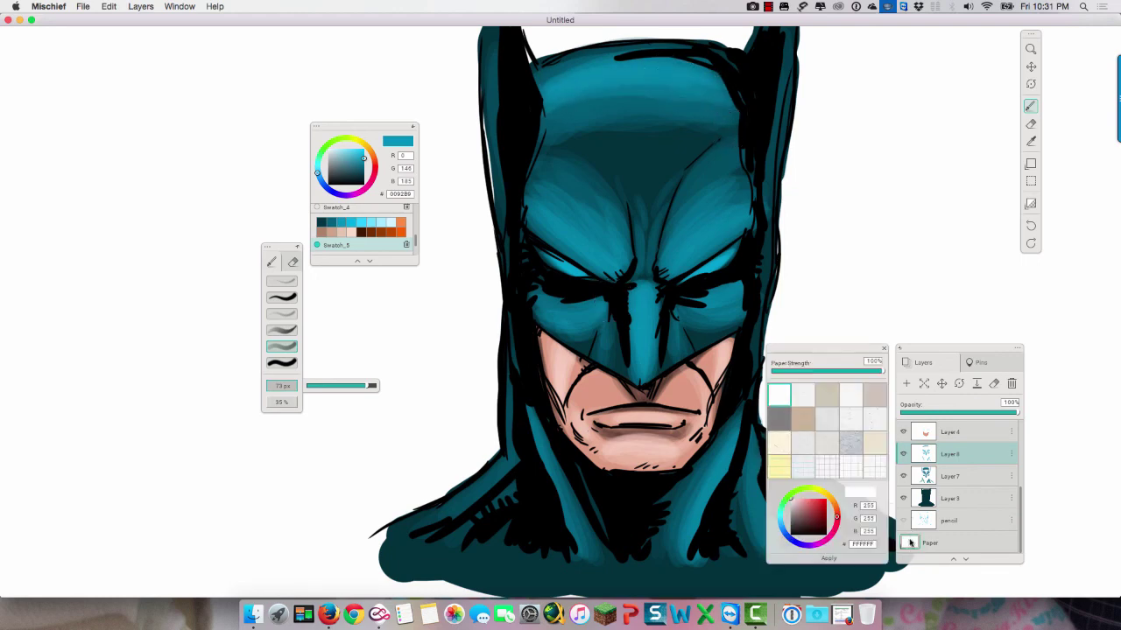
pyautogui.click(784, 424)
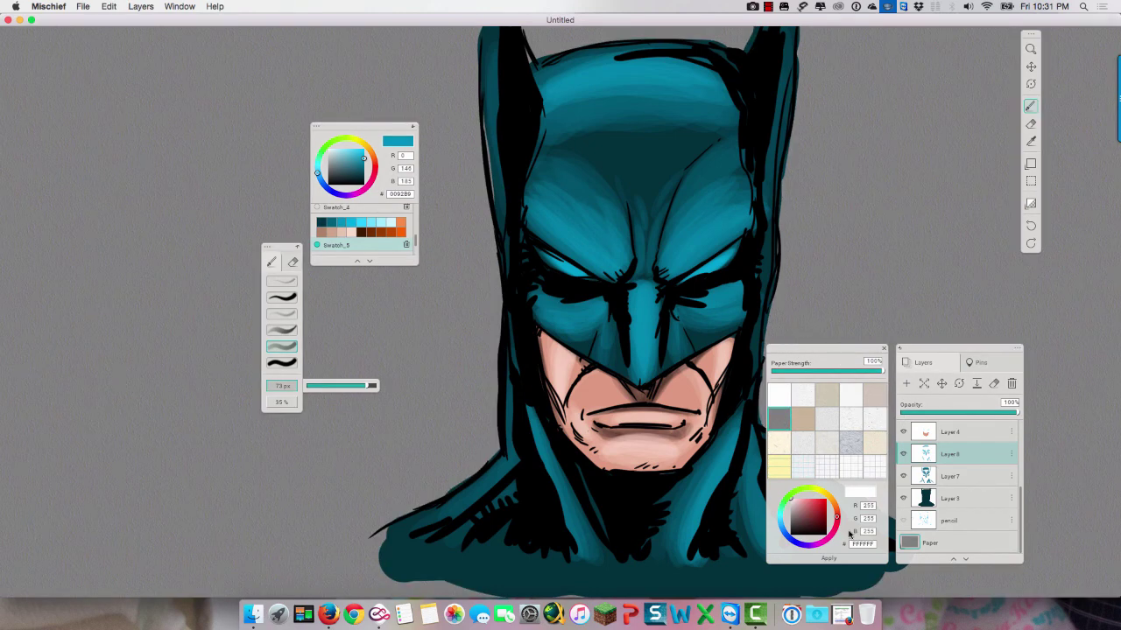
pyautogui.click(844, 567)
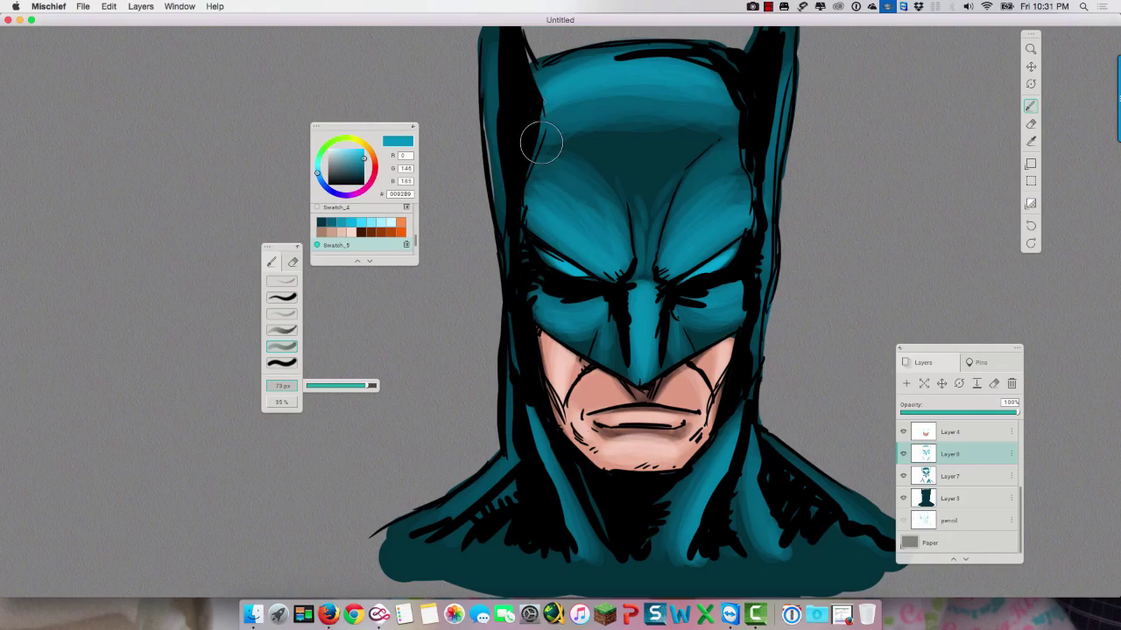
# Step: Paint pale blue D2F5FF edge highlights with a 28 px brush on the cowl's light-facing side, its neck fold, the nose and the cheek
pyautogui.click(390, 225)
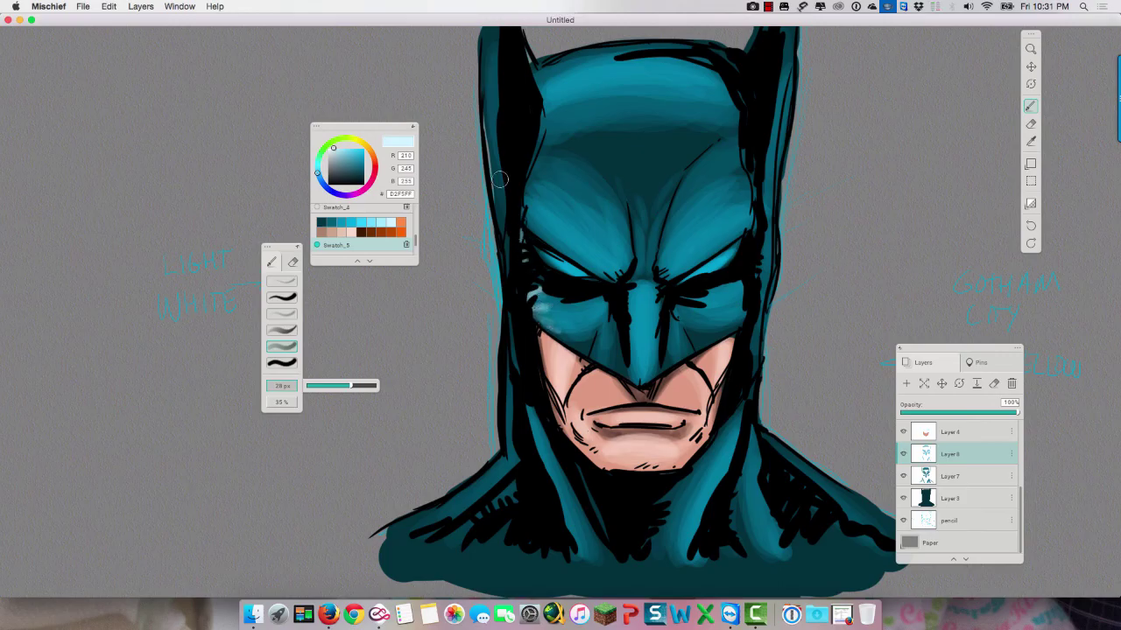
pyautogui.moveTo(500, 179)
pyautogui.mouseDown()
pyautogui.moveTo(506, 242)
pyautogui.moveTo(492, 139)
pyautogui.moveTo(505, 253)
pyautogui.moveTo(482, 125)
pyautogui.moveTo(491, 166)
pyautogui.moveTo(491, 73)
pyautogui.moveTo(520, 461)
pyautogui.moveTo(516, 350)
pyautogui.moveTo(519, 454)
pyautogui.moveTo(468, 499)
pyautogui.moveTo(502, 466)
pyautogui.moveTo(455, 495)
pyautogui.moveTo(511, 439)
pyautogui.moveTo(465, 488)
pyautogui.moveTo(491, 468)
pyautogui.moveTo(509, 362)
pyautogui.moveTo(575, 550)
pyautogui.moveTo(529, 420)
pyautogui.moveTo(545, 497)
pyautogui.moveTo(526, 405)
pyautogui.moveTo(569, 533)
pyautogui.moveTo(524, 379)
pyautogui.moveTo(546, 472)
pyautogui.mouseUp()
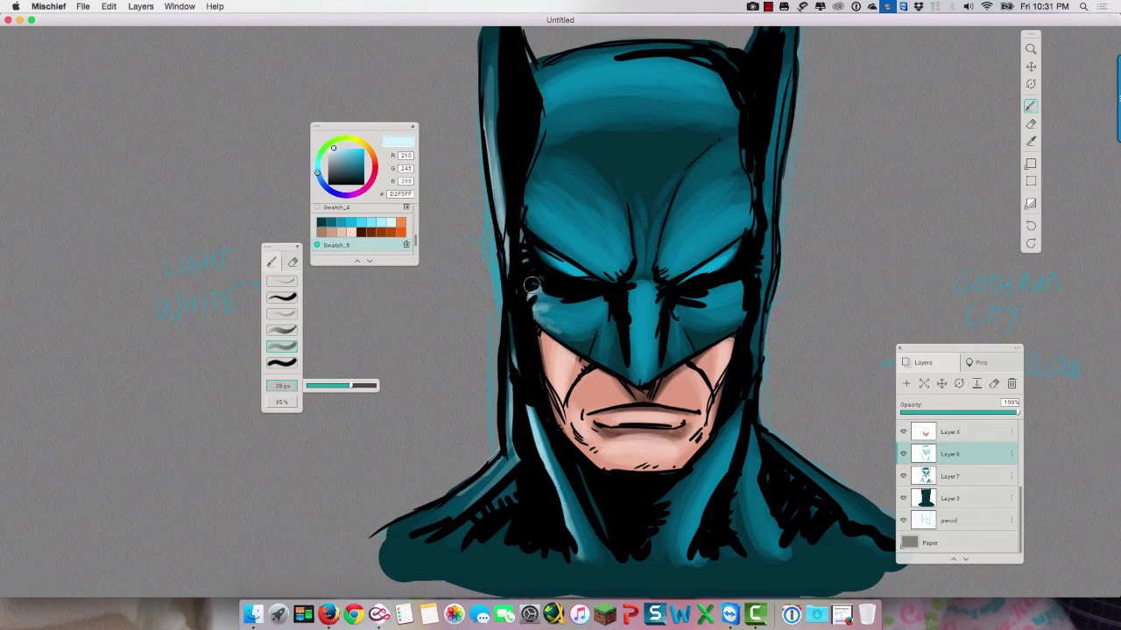
pyautogui.moveTo(613, 312); pyautogui.dragTo(625, 363)
pyautogui.moveTo(626, 317)
pyautogui.mouseDown()
pyautogui.moveTo(635, 366)
pyautogui.moveTo(625, 284)
pyautogui.moveTo(633, 374)
pyautogui.moveTo(620, 291)
pyautogui.mouseUp()
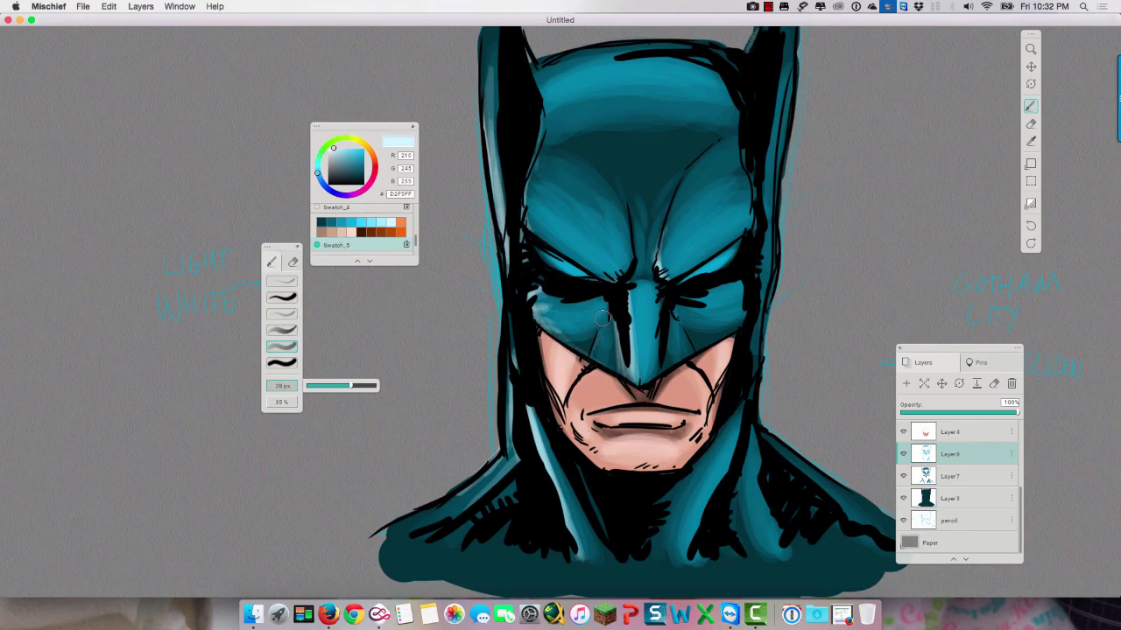
pyautogui.moveTo(601, 319); pyautogui.dragTo(596, 347)
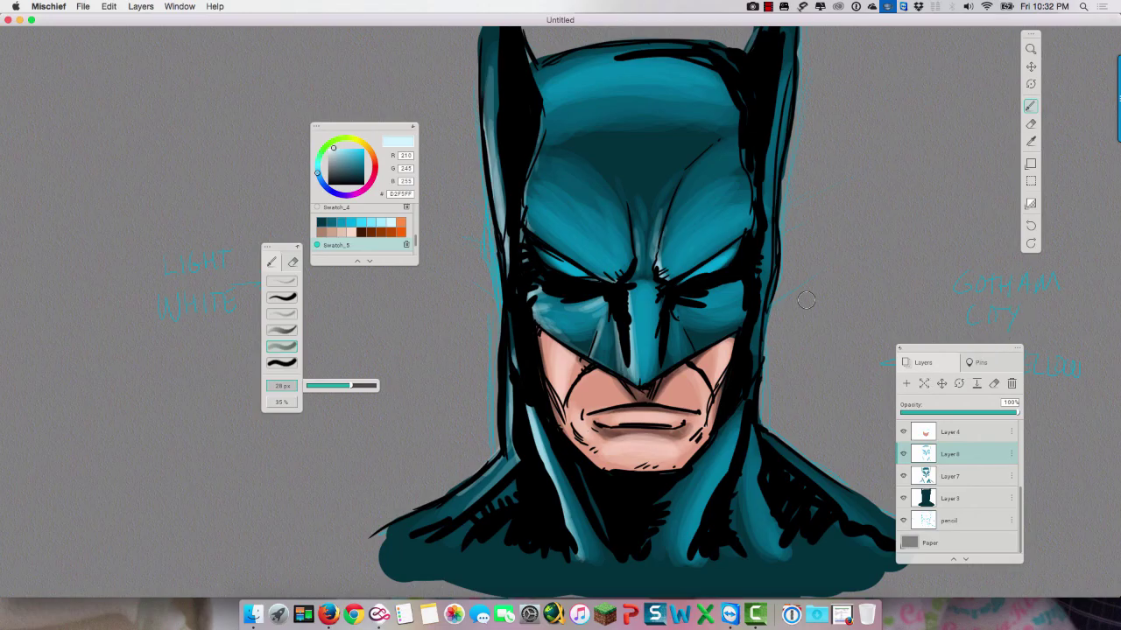
# Step: Choose yellow FBB800 and paint a rim light down the cowl's Gotham City side and along the neck folds with the 28 px brush
pyautogui.scroll(3, 408, 232)
pyautogui.click(402, 219)
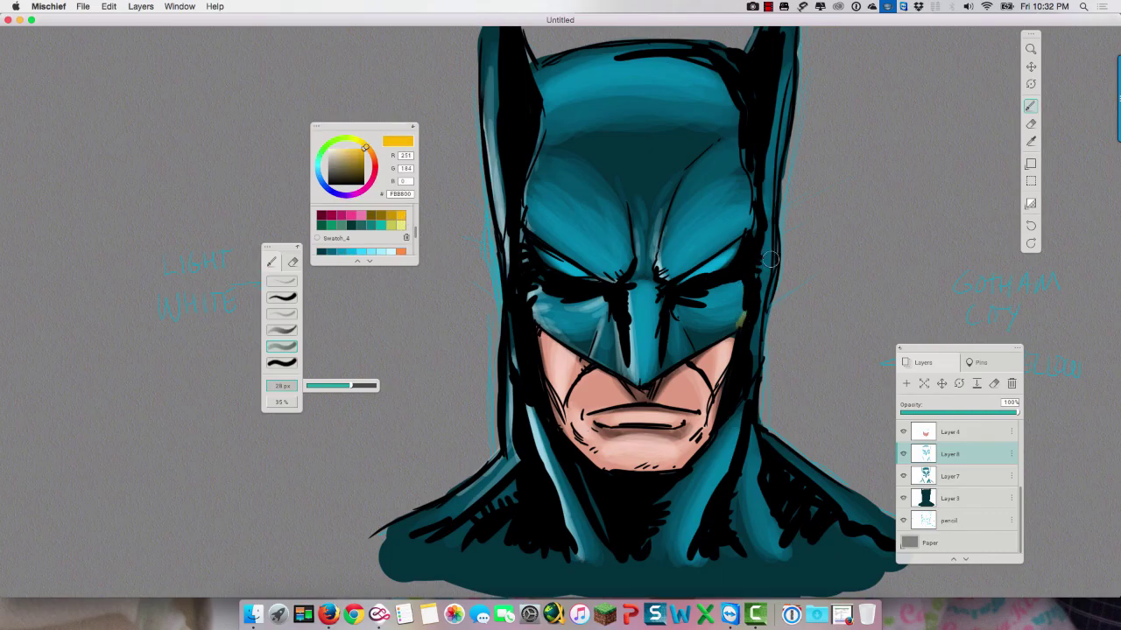
pyautogui.moveTo(770, 259)
pyautogui.mouseDown()
pyautogui.moveTo(754, 372)
pyautogui.moveTo(792, 52)
pyautogui.moveTo(749, 365)
pyautogui.mouseUp()
pyautogui.moveTo(774, 164); pyautogui.dragTo(752, 371)
pyautogui.moveTo(739, 422); pyautogui.dragTo(684, 562)
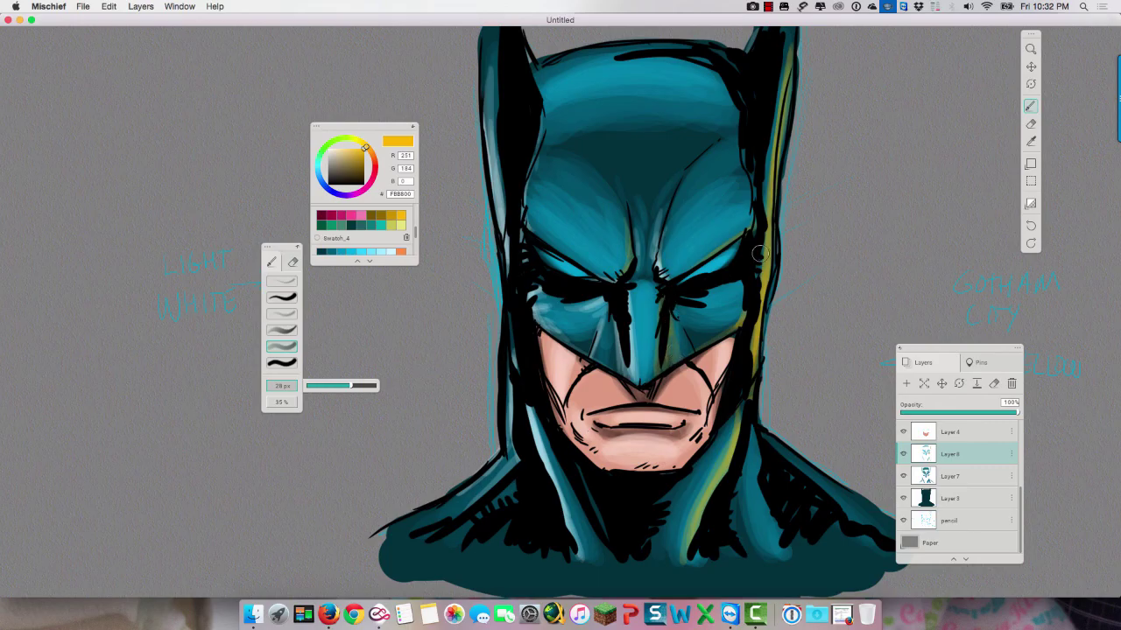
pyautogui.moveTo(751, 415); pyautogui.dragTo(780, 543)
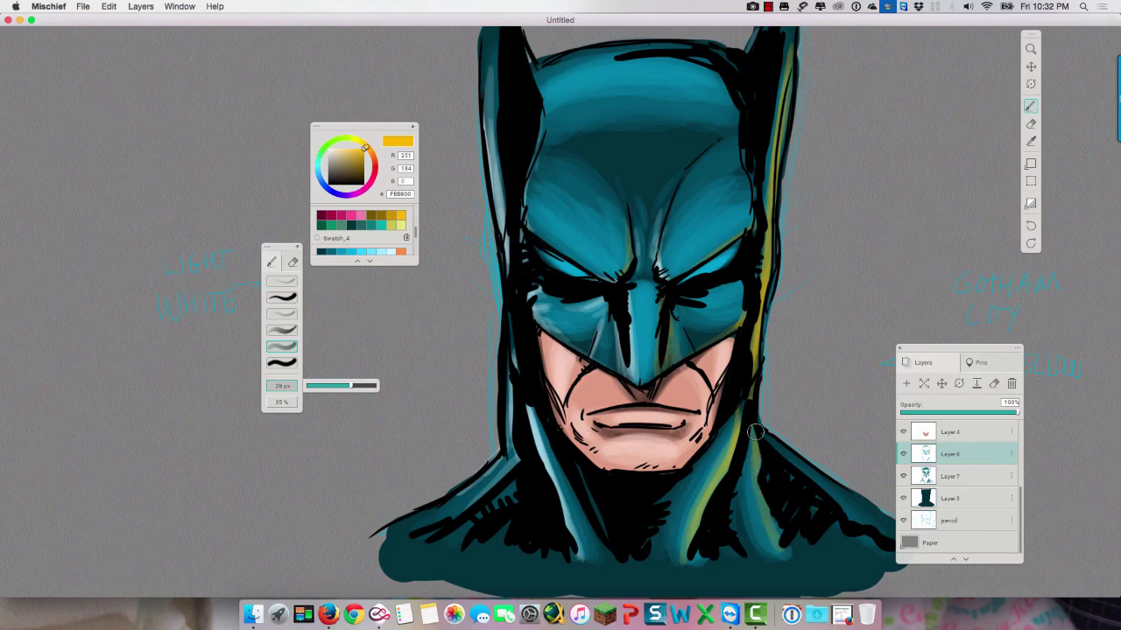
pyautogui.moveTo(769, 438)
pyautogui.mouseDown()
pyautogui.moveTo(770, 545)
pyautogui.moveTo(749, 388)
pyautogui.mouseUp()
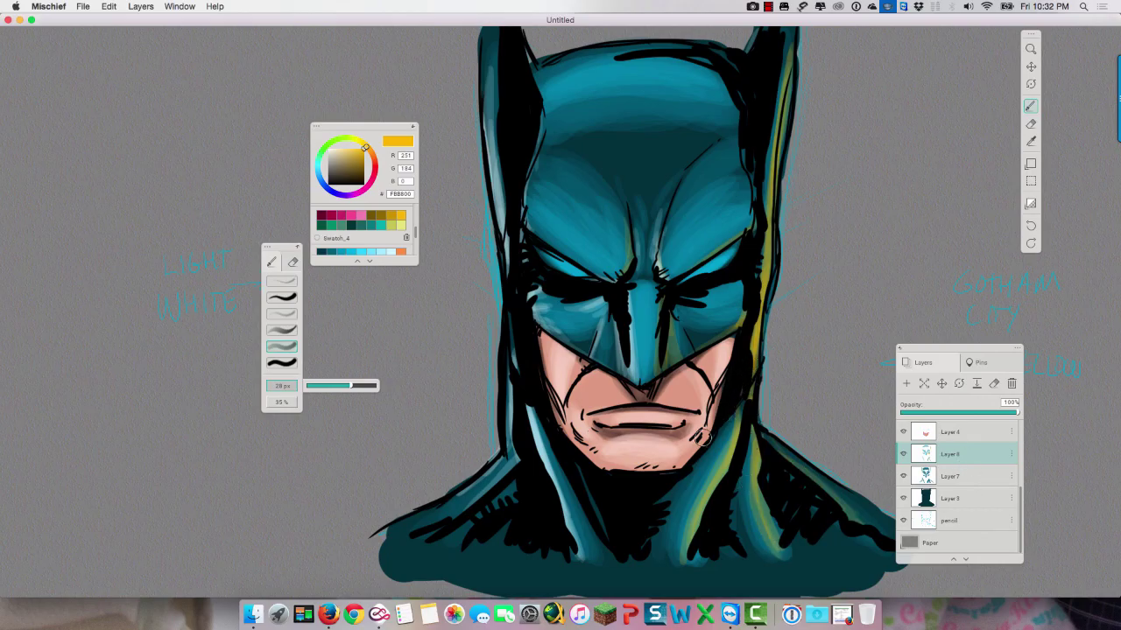
# Step: Toggle the visibility of the skin shading layer, Layer 4, to check what it contributes to the face
pyautogui.scroll(3, 929, 484)
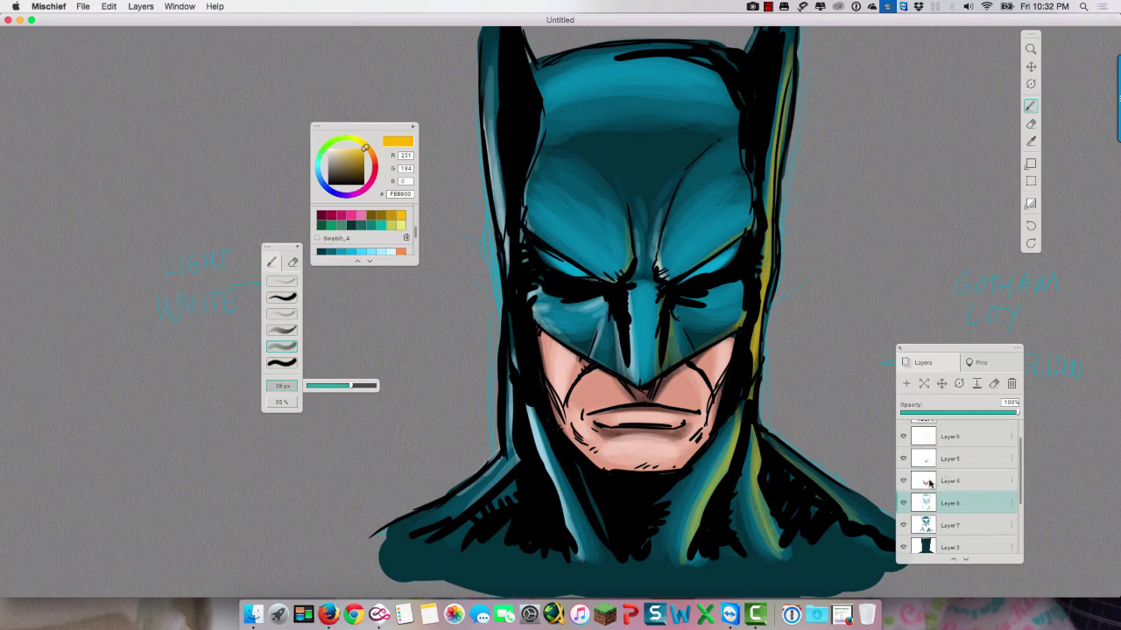
pyautogui.click(902, 482)
pyautogui.click(903, 482)
pyautogui.click(903, 482)
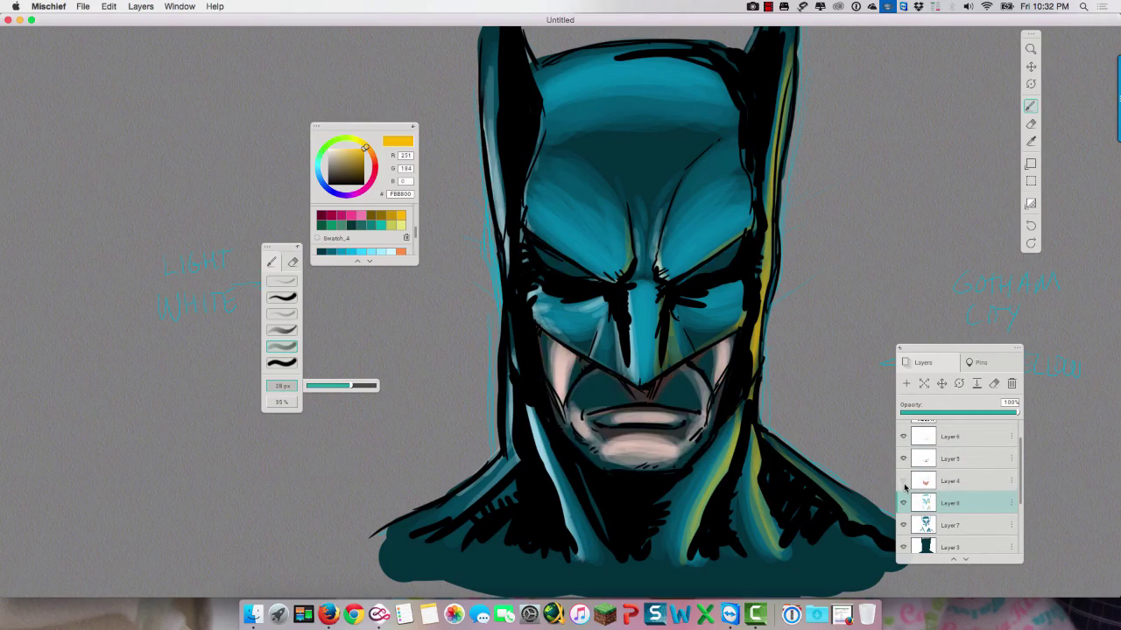
pyautogui.click(903, 482)
# Step: Add a new layer directly below the inked line layer and move the layer list up beside the artwork
pyautogui.moveTo(1018, 460); pyautogui.dragTo(1016, 447)
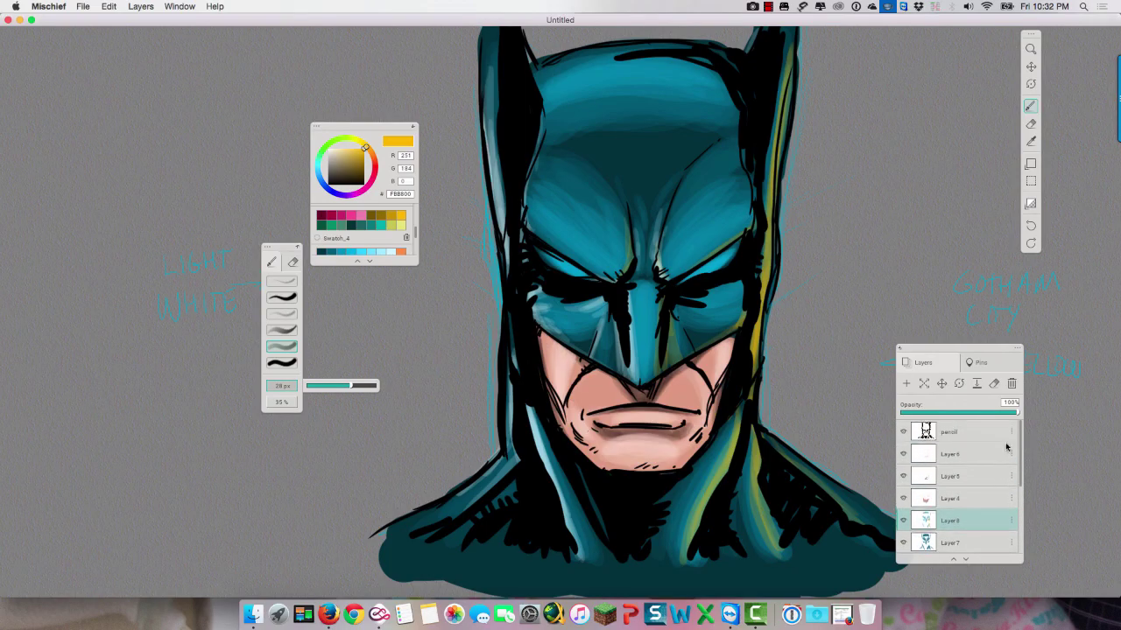
pyautogui.click(997, 451)
pyautogui.click(906, 383)
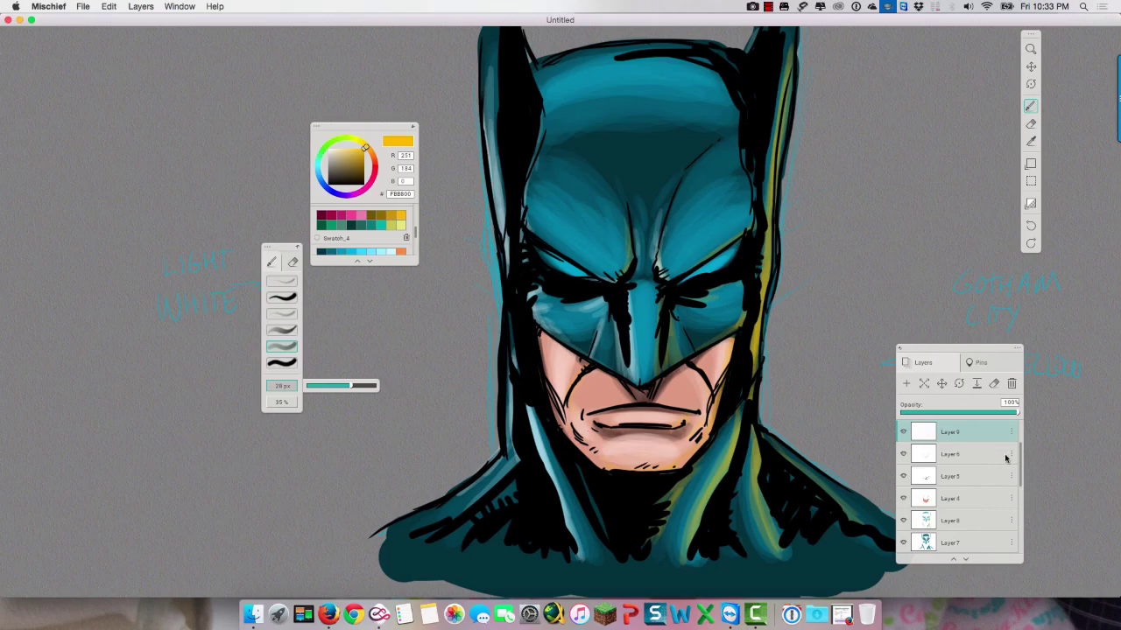
pyautogui.scroll(2, 1021, 457)
pyautogui.moveTo(968, 352); pyautogui.dragTo(897, 241)
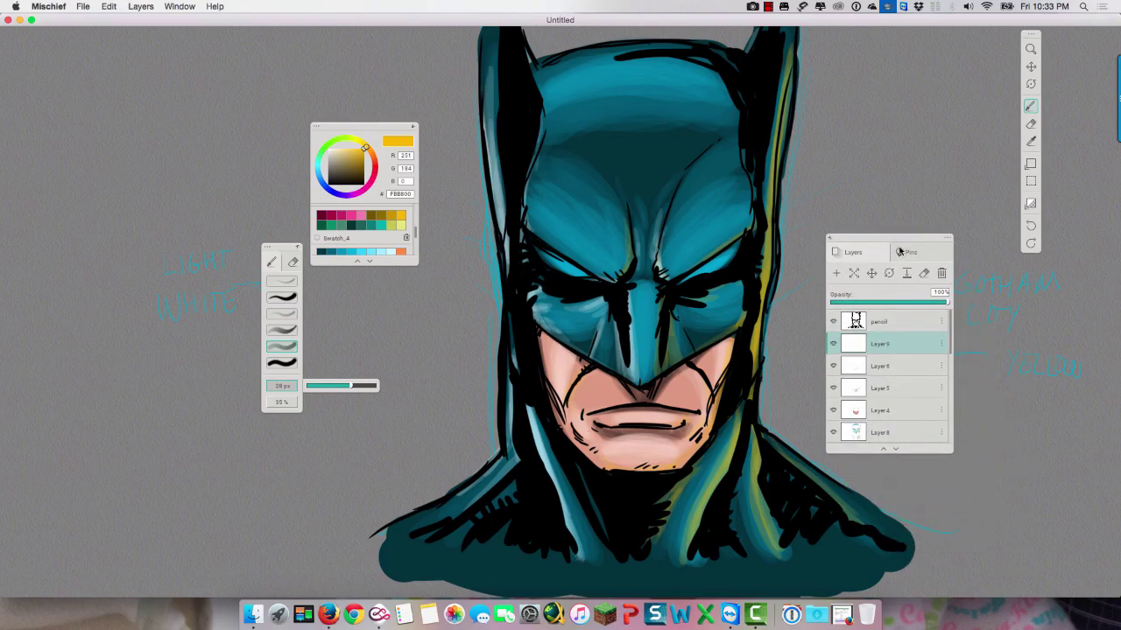
# Step: Try the newest layer at 50% opacity, compare it with the layer hidden and shown, and restore its opacity to 100%
pyautogui.click(909, 365)
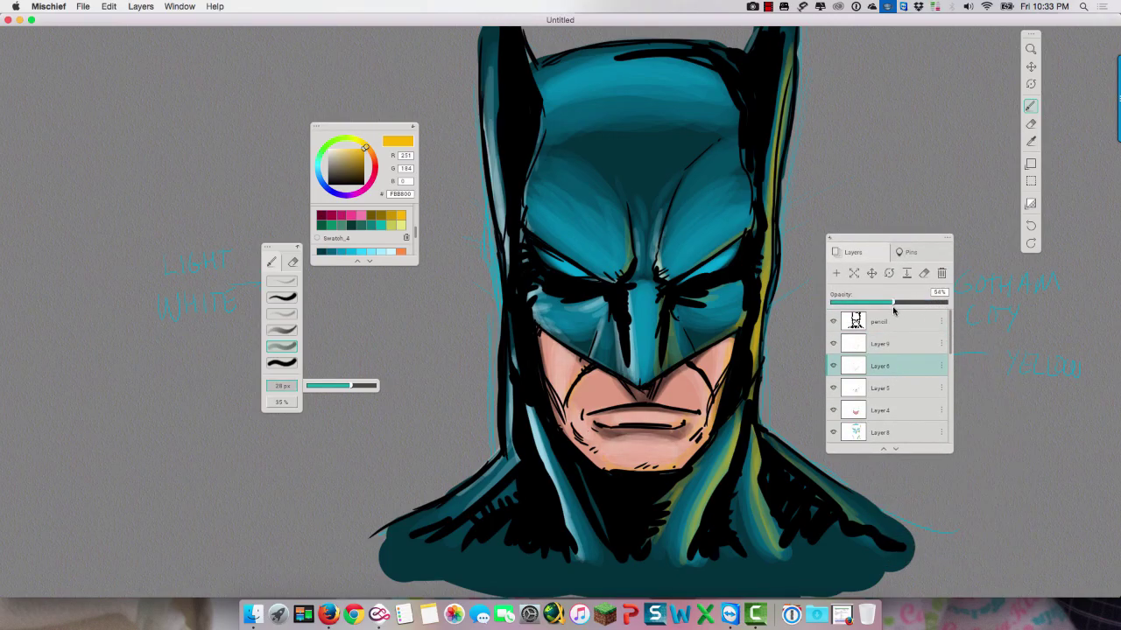
pyautogui.click(915, 344)
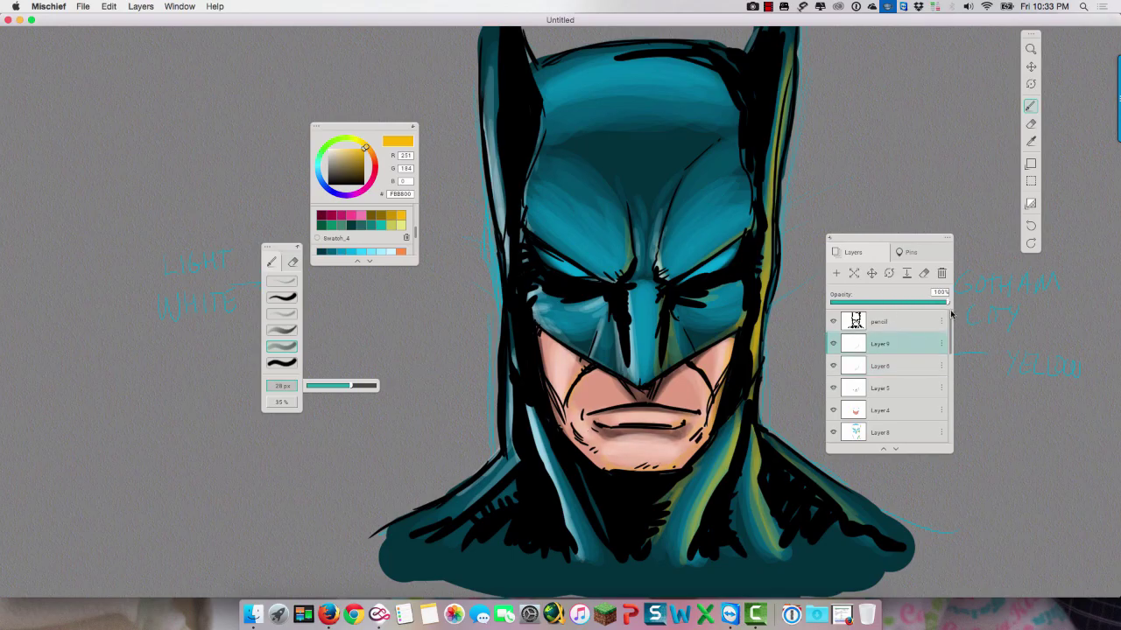
pyautogui.moveTo(948, 303); pyautogui.dragTo(893, 304)
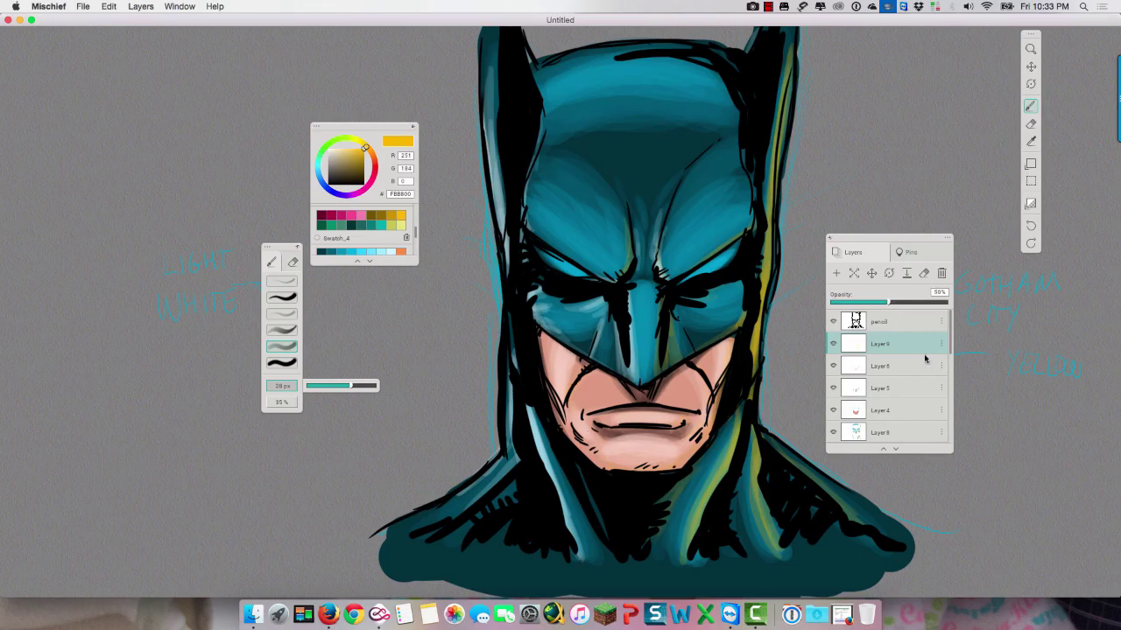
pyautogui.click(834, 346)
pyautogui.click(834, 346)
pyautogui.click(833, 345)
pyautogui.click(833, 344)
pyautogui.moveTo(886, 302); pyautogui.dragTo(946, 302)
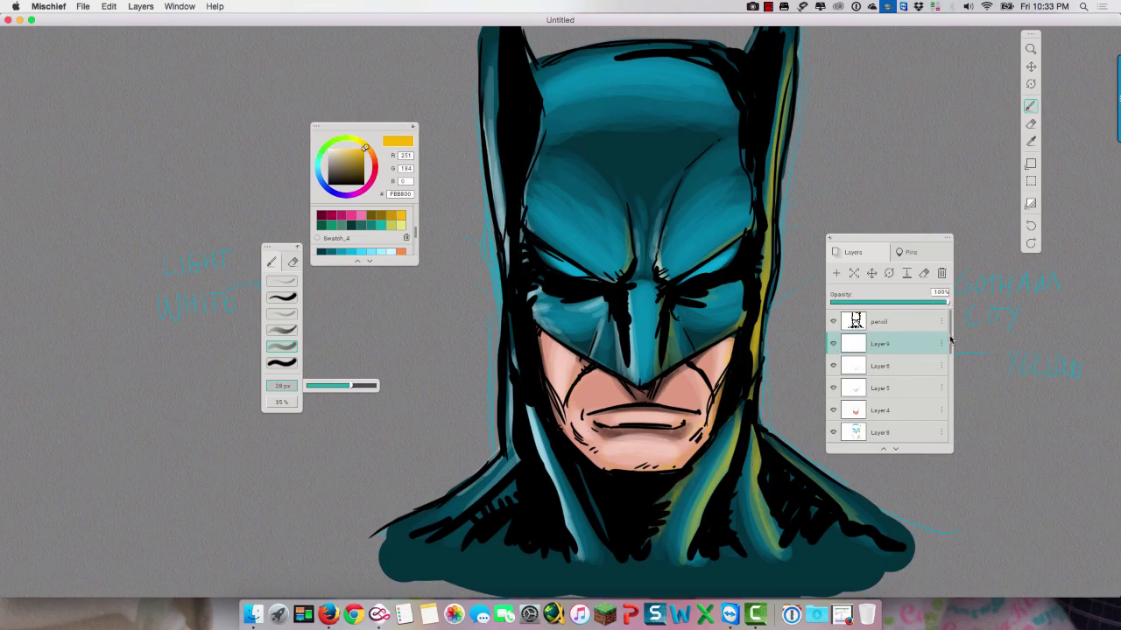
# Step: Review the layer stack from the inked lines down to the paper, checking the cowl highlight and skin layers
pyautogui.moveTo(951, 341); pyautogui.dragTo(953, 382)
pyautogui.click(919, 386)
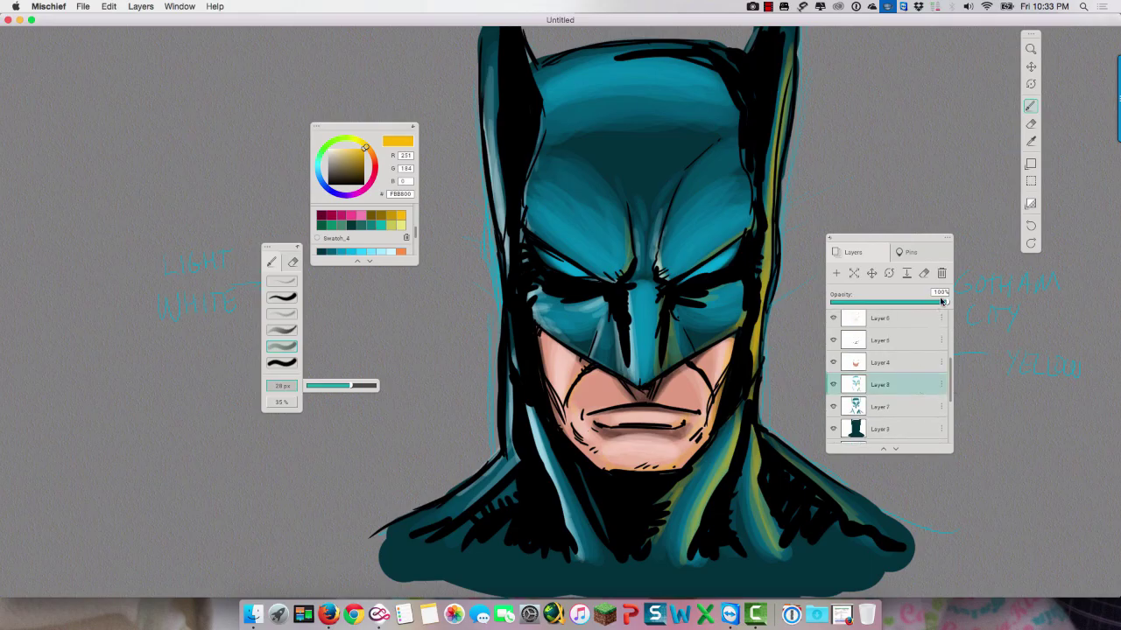
pyautogui.moveTo(941, 301)
pyautogui.mouseDown()
pyautogui.moveTo(873, 306)
pyautogui.moveTo(954, 305)
pyautogui.mouseUp()
pyautogui.click(923, 341)
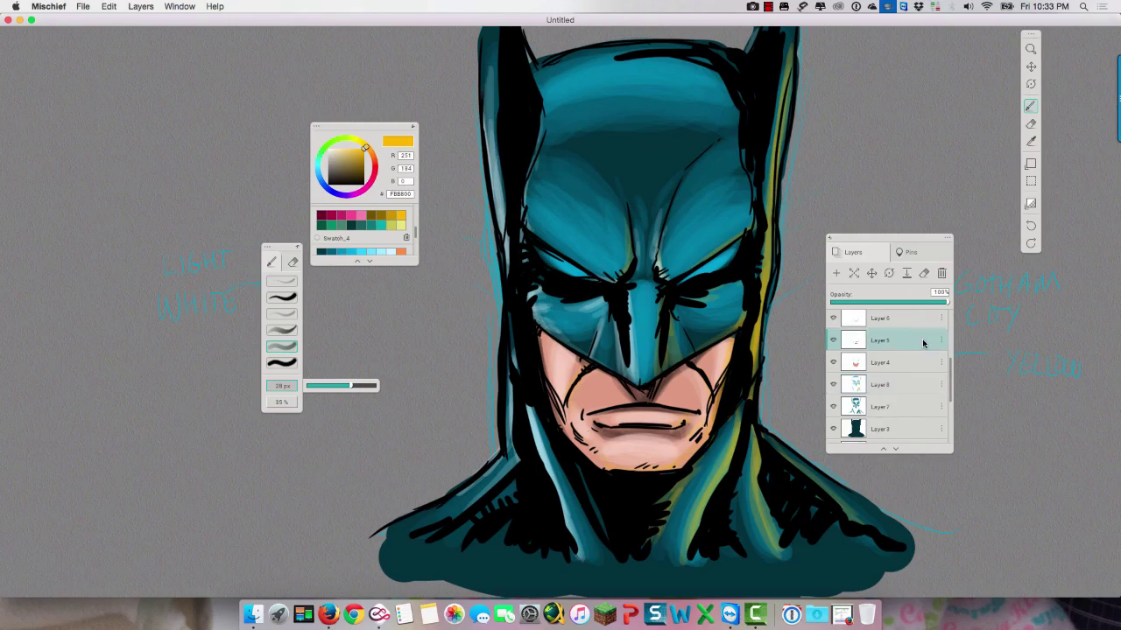
pyautogui.click(920, 380)
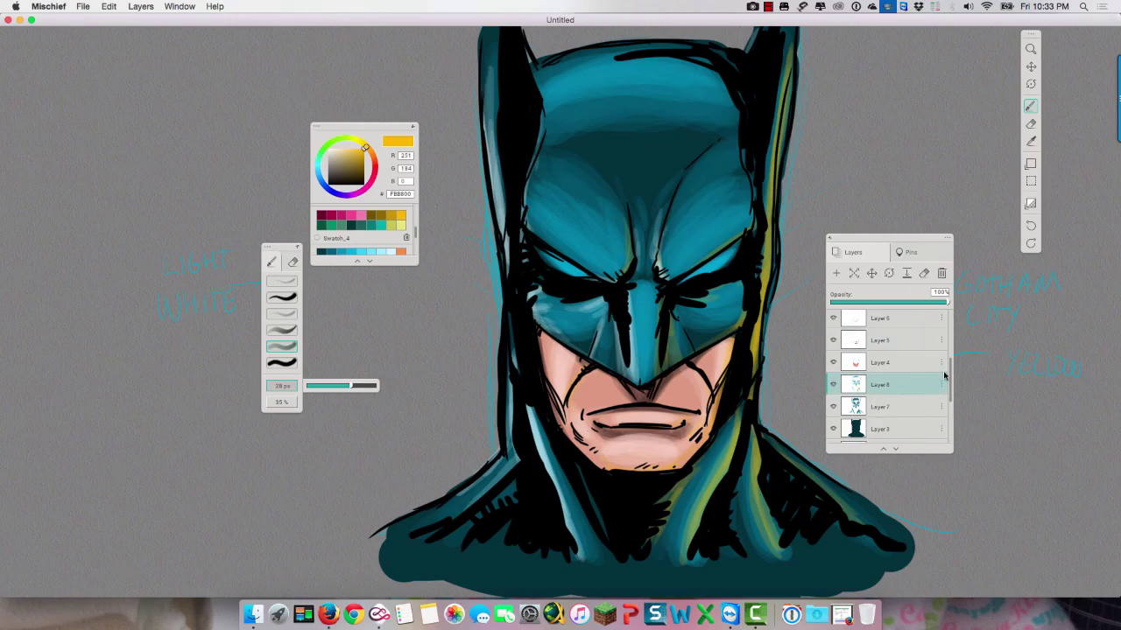
pyautogui.scroll(3, 943, 377)
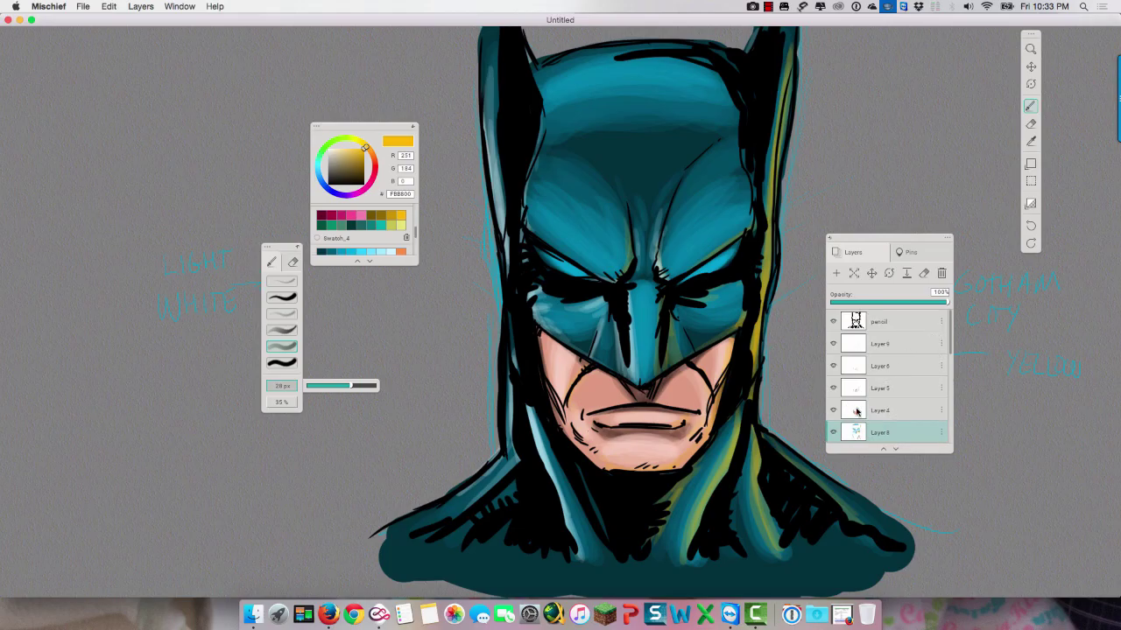
pyautogui.moveTo(950, 330); pyautogui.dragTo(948, 411)
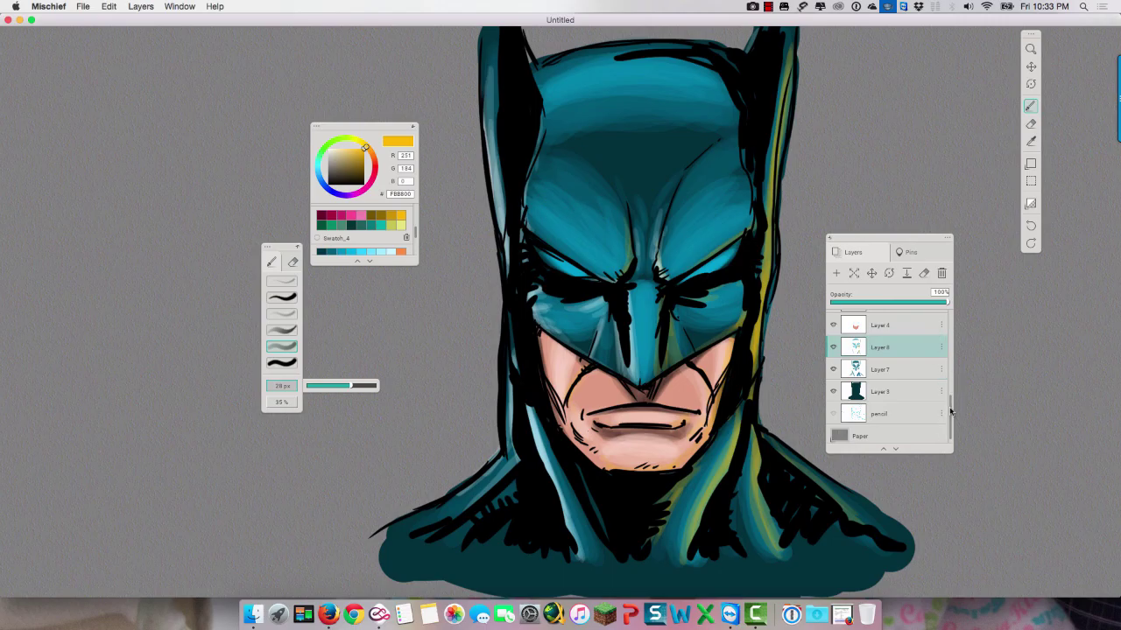
pyautogui.moveTo(950, 409); pyautogui.dragTo(949, 413)
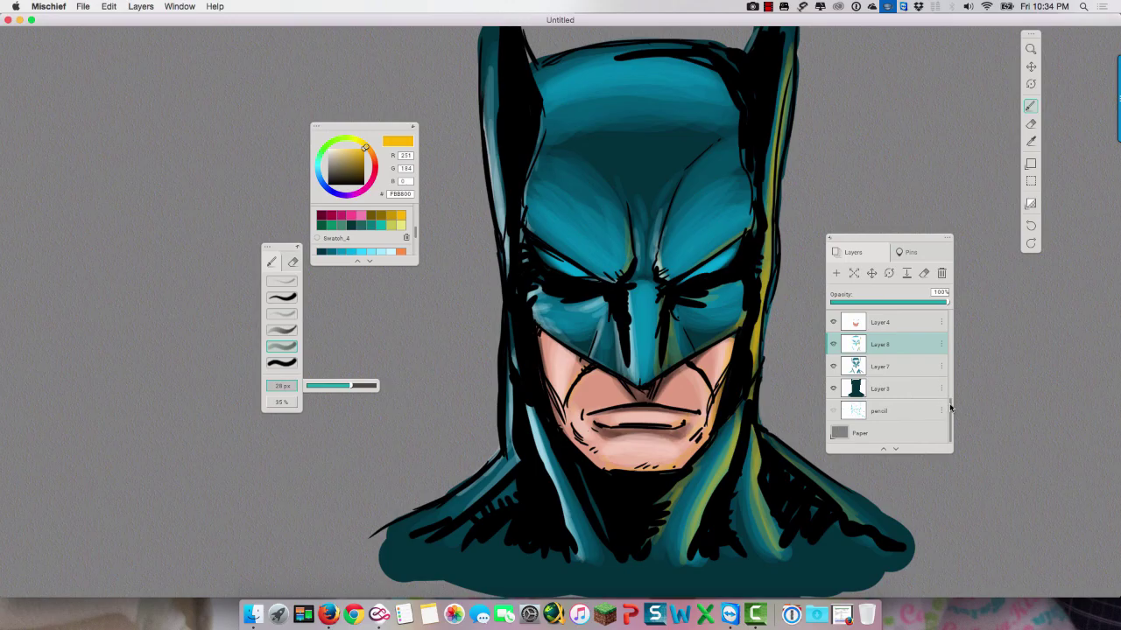
pyautogui.moveTo(951, 408); pyautogui.dragTo(948, 320)
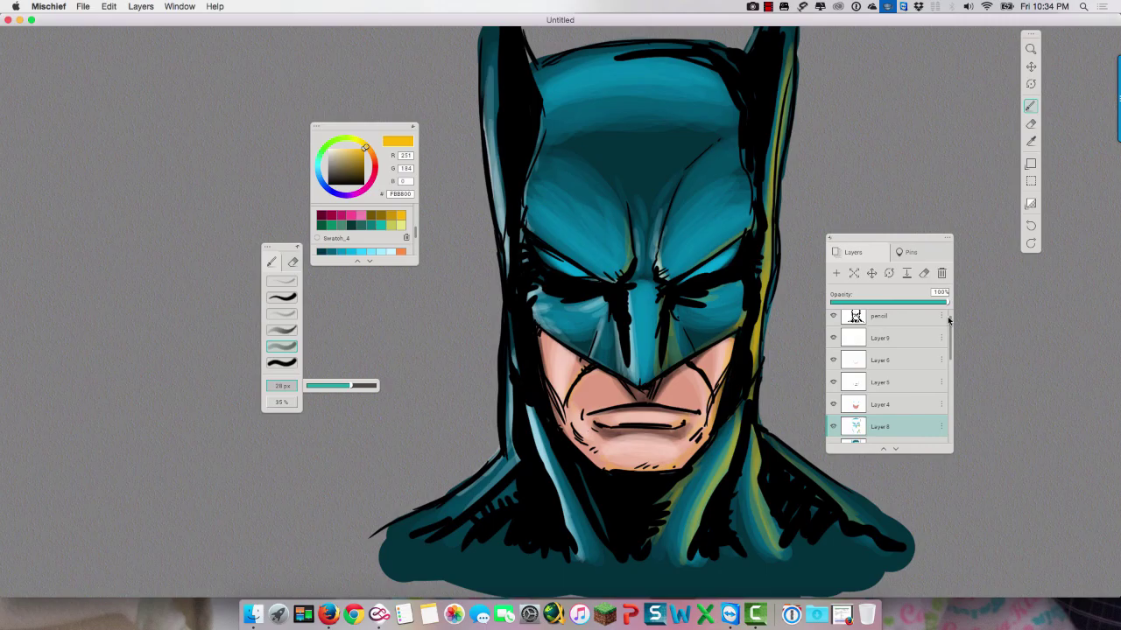
# Step: Brighten both eyes with Swatch_5's palest blue on the layer directly below the pencil layer, using the soft 28 px brush at 35% opacity
pyautogui.click(293, 300)
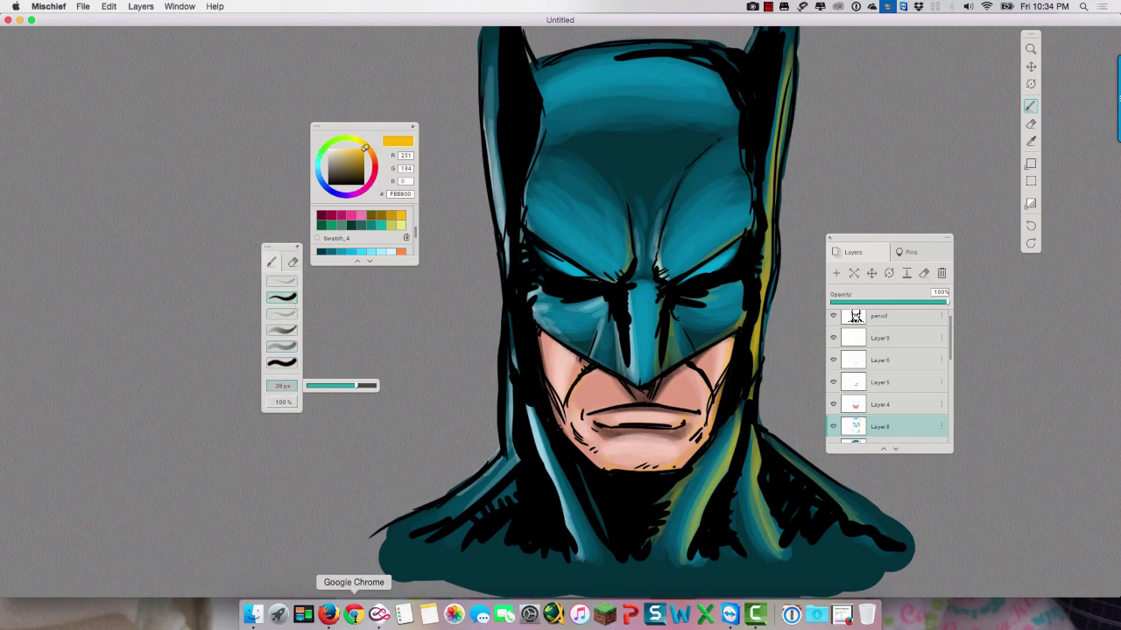
pyautogui.click(288, 347)
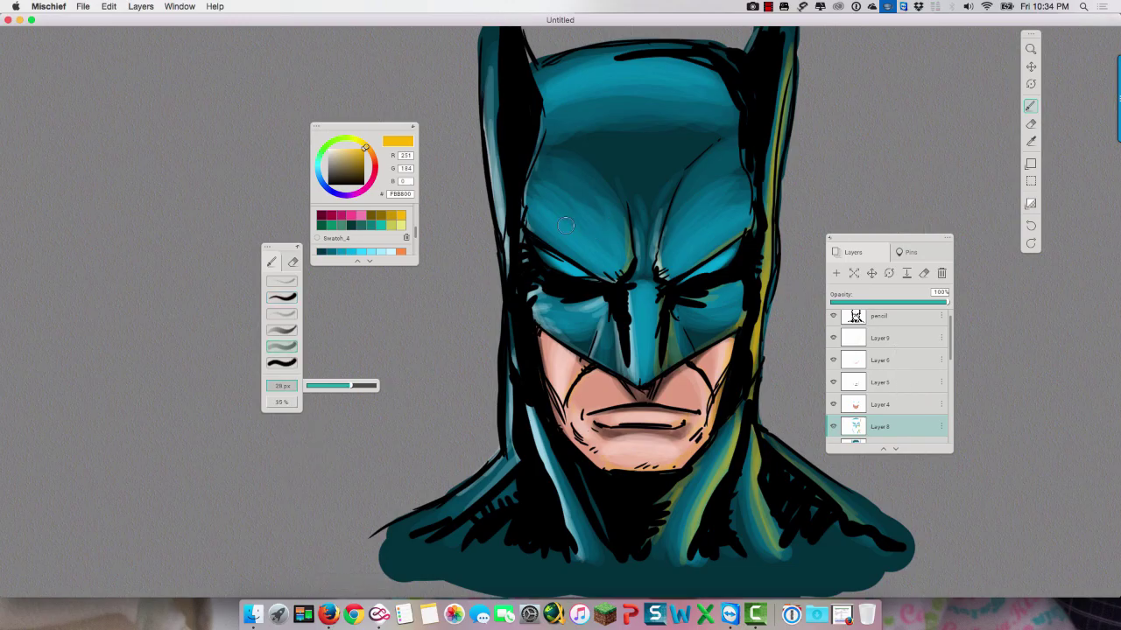
pyautogui.scroll(-3, 407, 236)
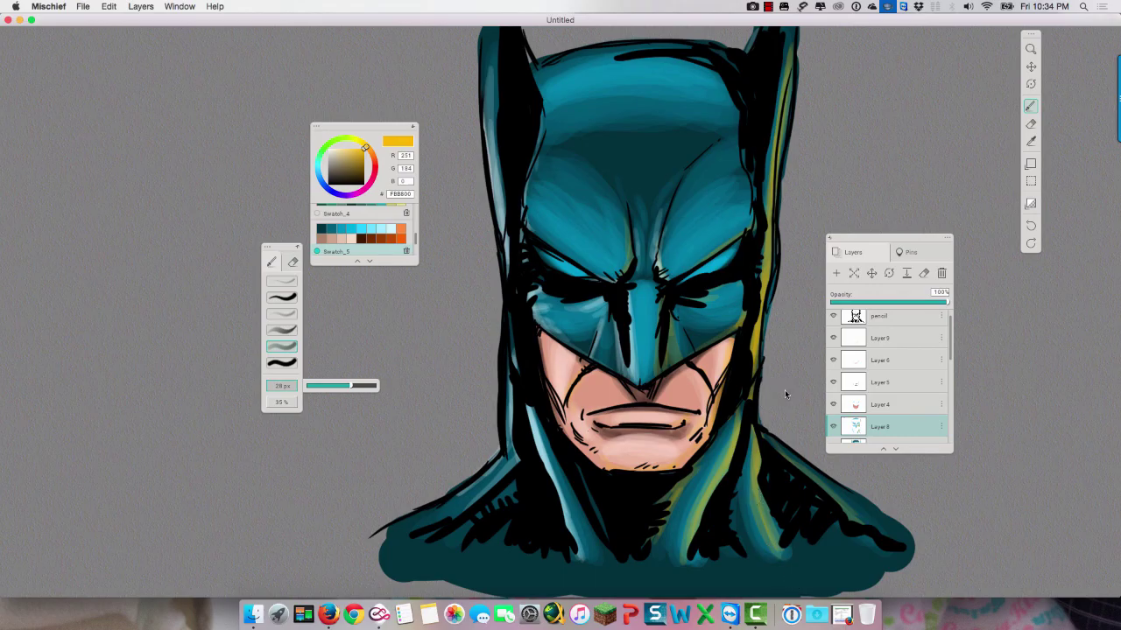
pyautogui.scroll(1, 951, 351)
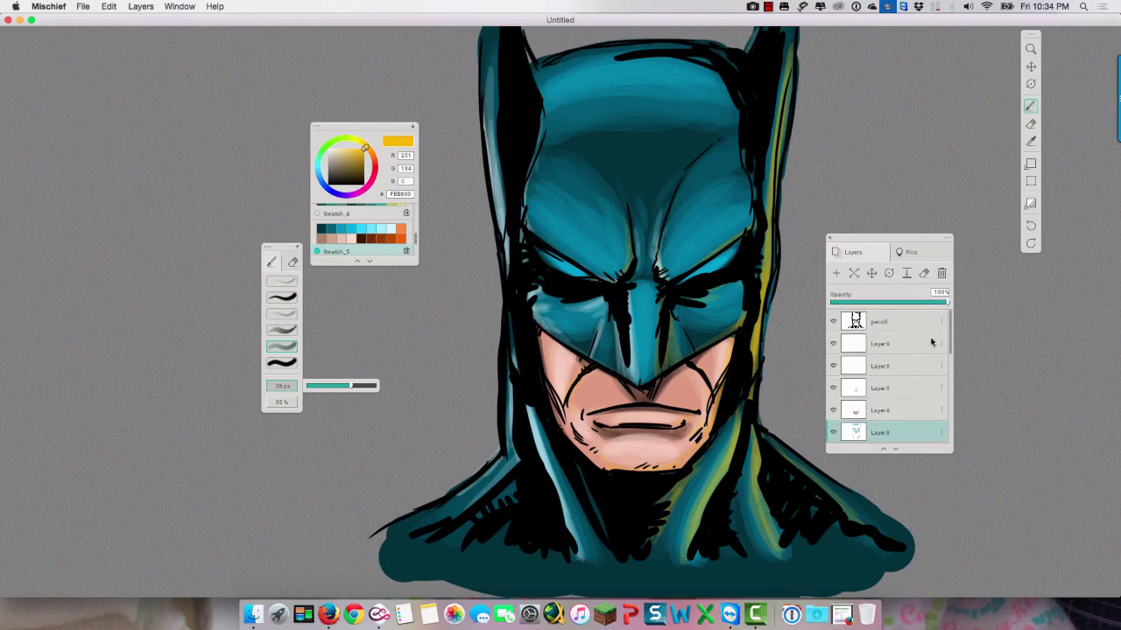
pyautogui.click(909, 342)
pyautogui.click(394, 231)
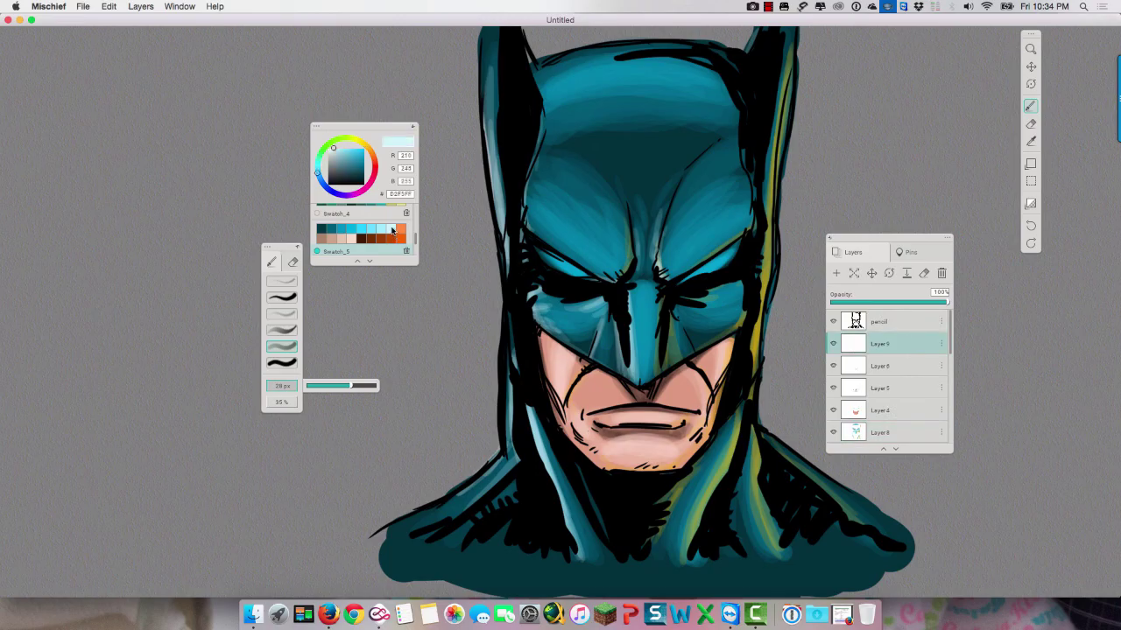
pyautogui.moveTo(724, 256)
pyautogui.mouseDown()
pyautogui.moveTo(688, 276)
pyautogui.moveTo(727, 255)
pyautogui.mouseUp()
pyautogui.moveTo(588, 256)
pyautogui.mouseDown()
pyautogui.moveTo(540, 242)
pyautogui.moveTo(596, 278)
pyautogui.mouseUp()
pyautogui.moveTo(700, 273); pyautogui.dragTo(728, 250)
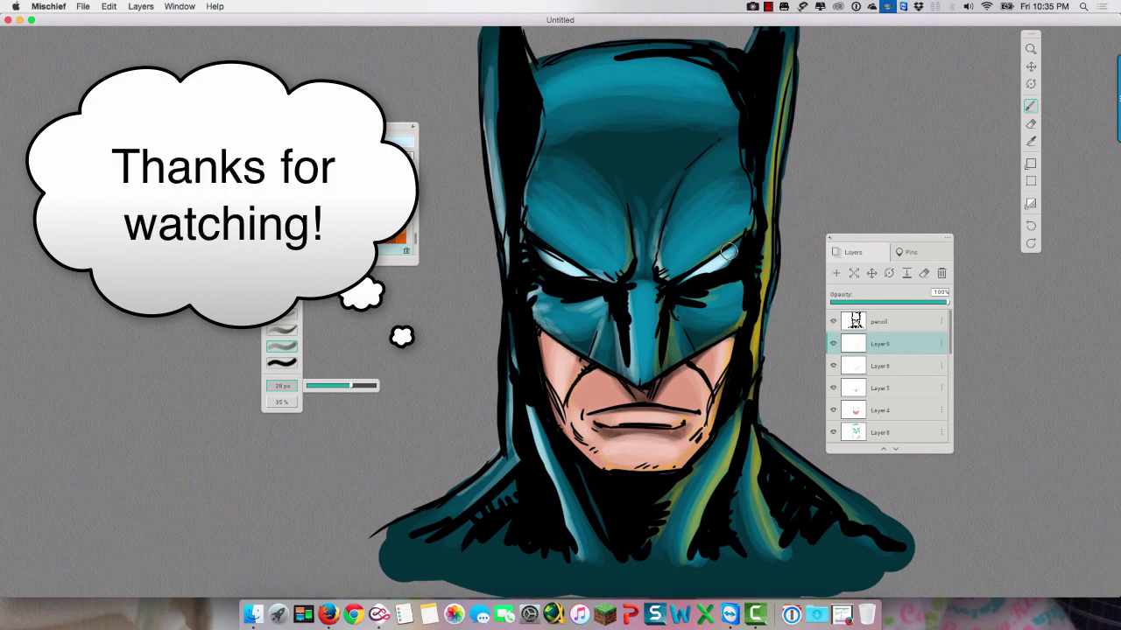
pyautogui.click(755, 614)
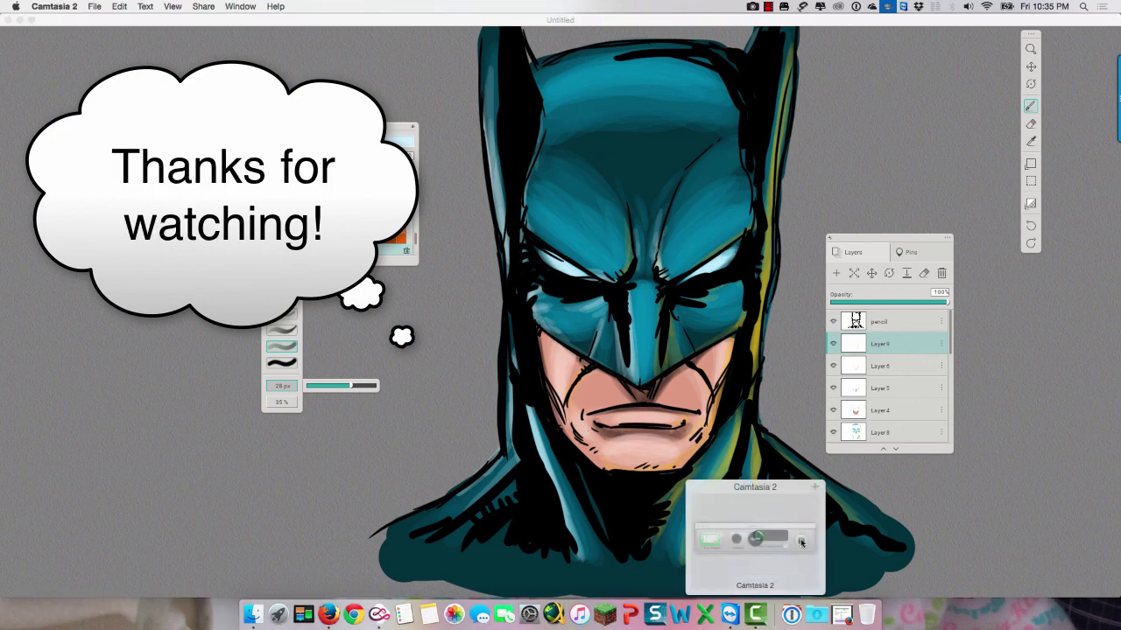
pyautogui.click(782, 547)
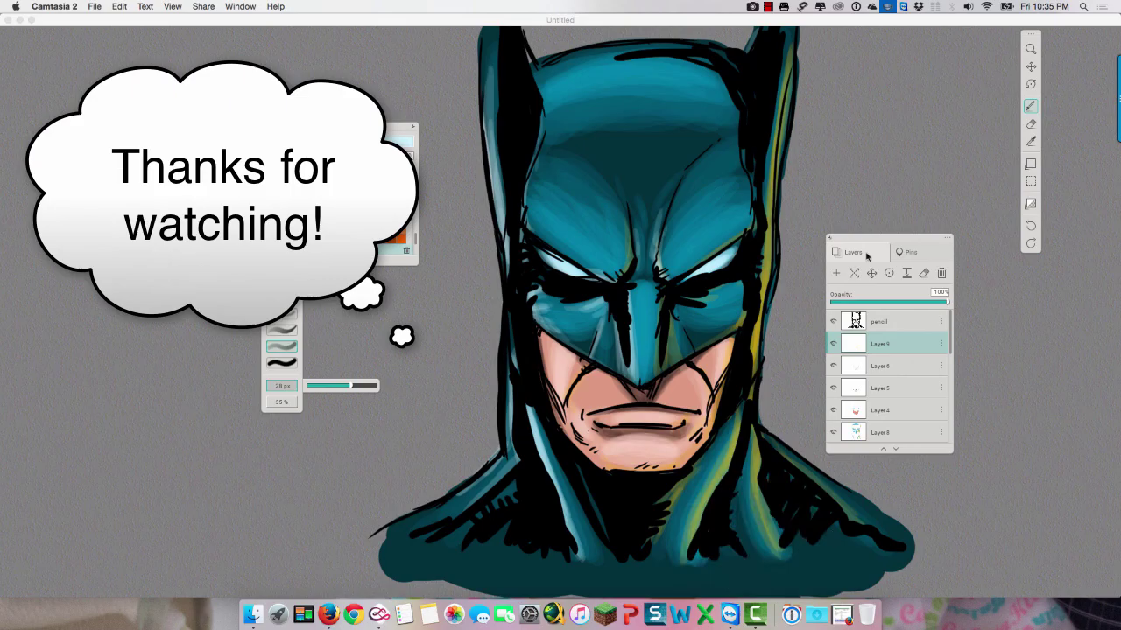
pyautogui.click(767, 7)
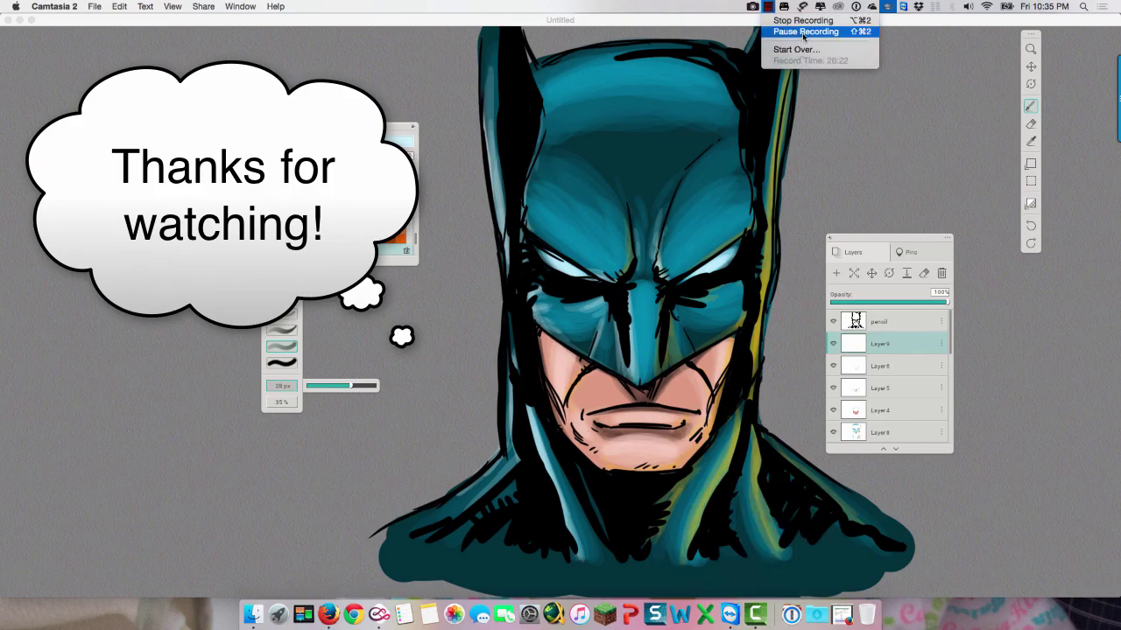